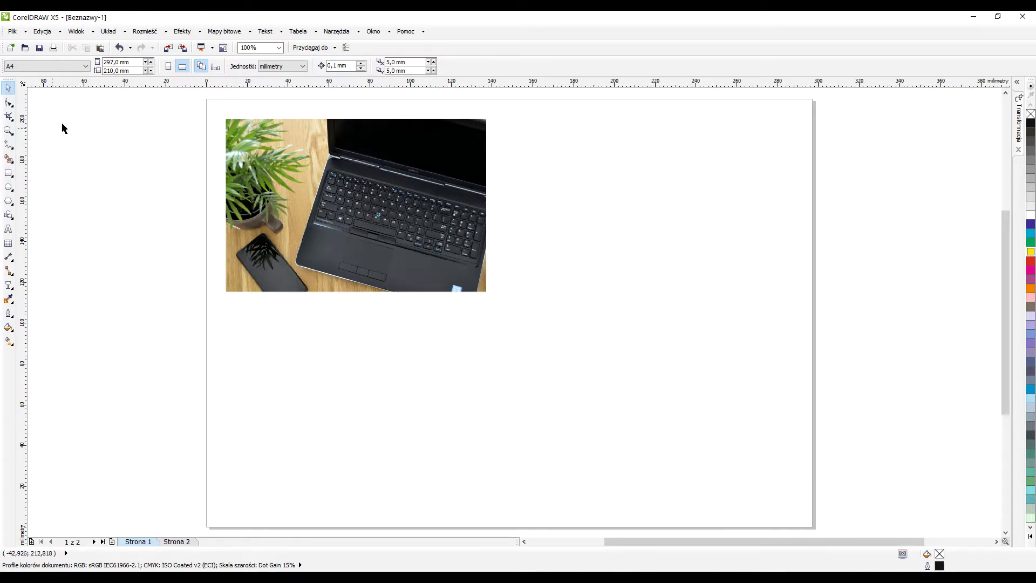
Draw a rectangle about 65 × 48 mm below the photo and a circle about 59.5 mm across beside it
left_click(8, 173)
mouse_move(258, 324)
left_mouse_down()
mouse_move(381, 396)
mouse_move(392, 422)
left_mouse_up()
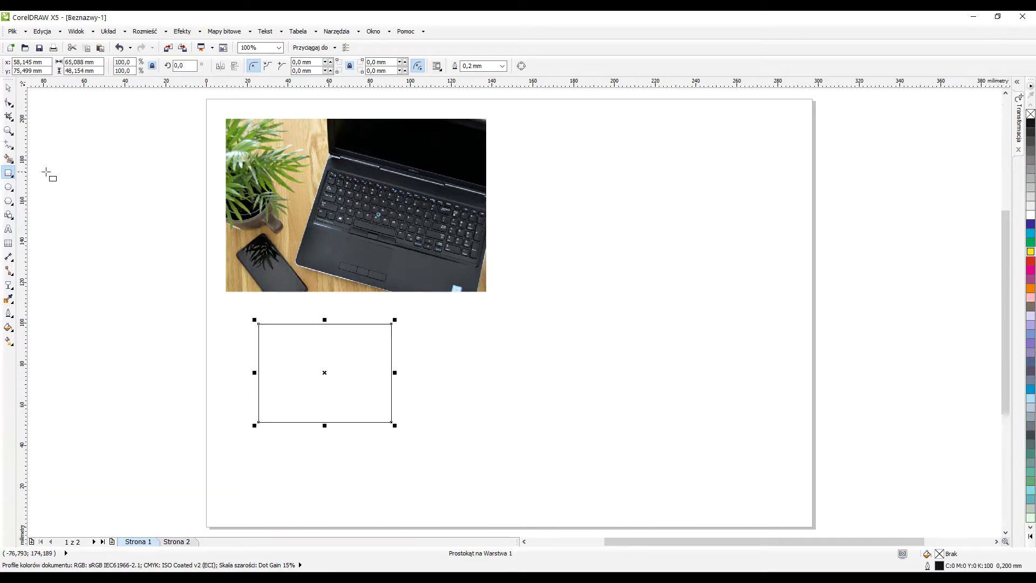
left_click(9, 188)
left_click_drag(428, 330, 550, 453)
Add the text "Kurs Grafiki" beside the photo, make it bold and enlarge it to about 44 pt
left_click(8, 229)
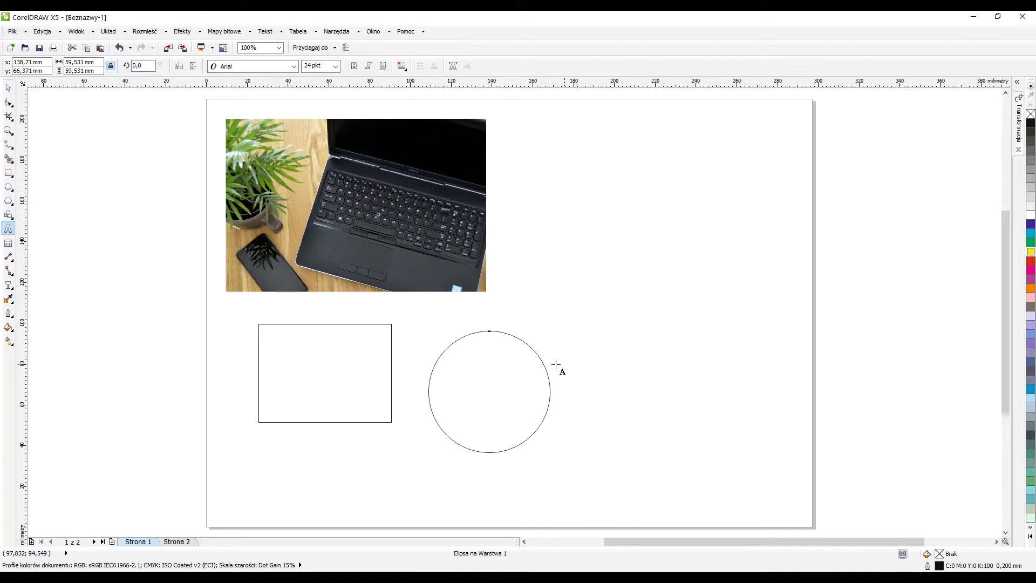
left_click(576, 263)
type("Kurs Grafiki")
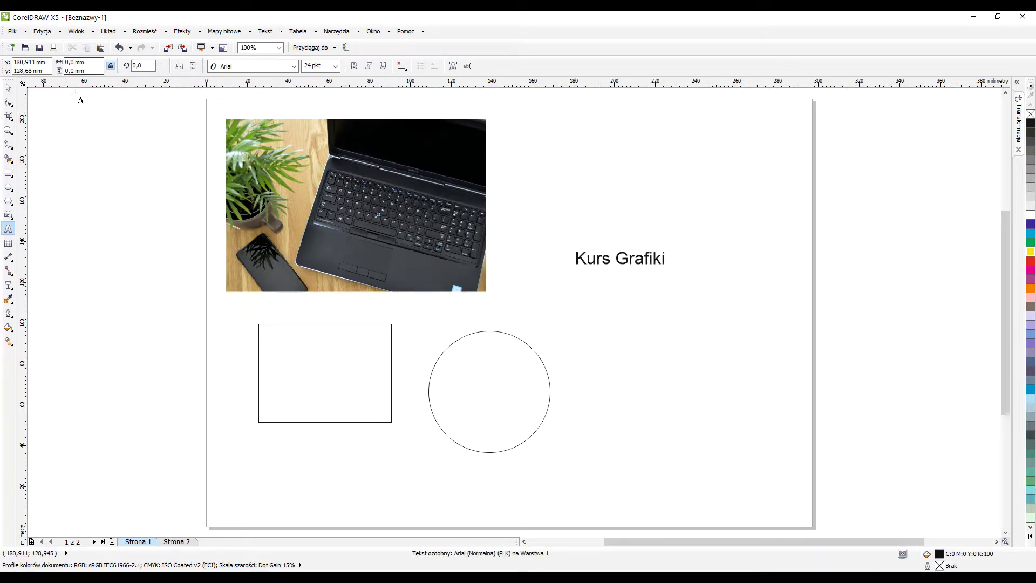
left_click(9, 88)
left_click(353, 66)
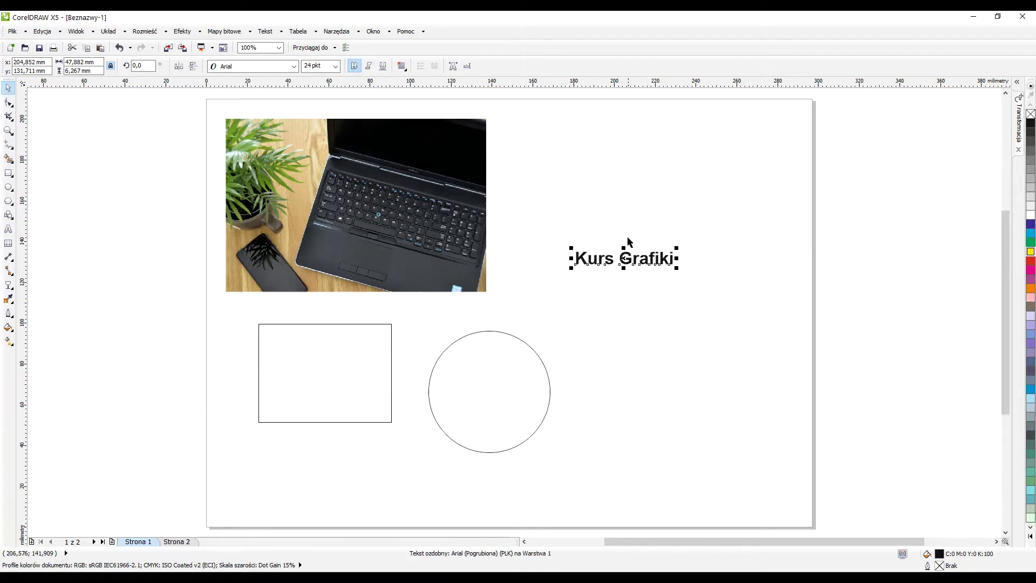
left_click_drag(677, 248, 756, 221)
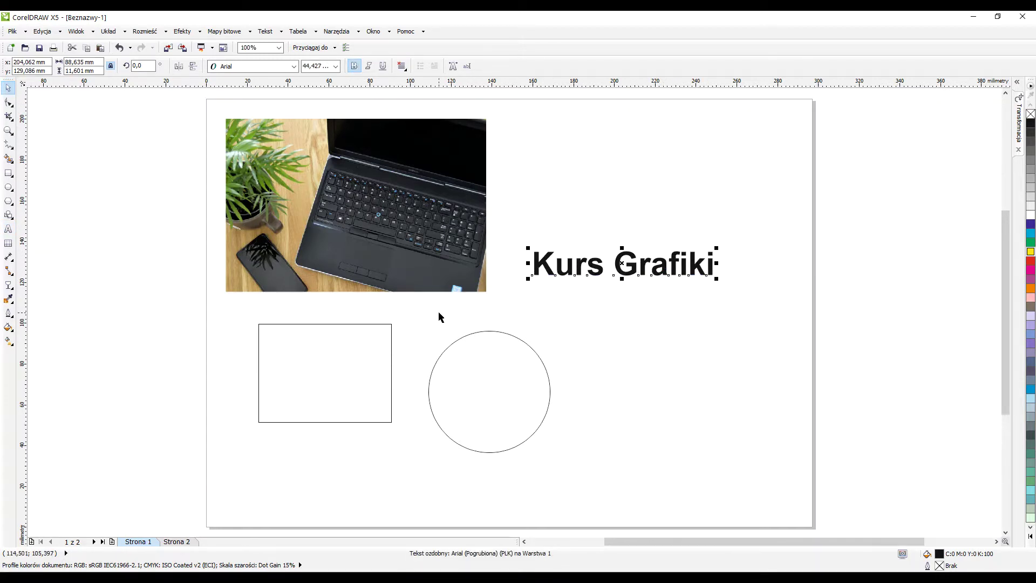
Fit the rectangle over the whole photo, about 128 × 85 mm, and fill it solid black without an outline
left_click(310, 325)
left_click_drag(258, 324, 228, 118)
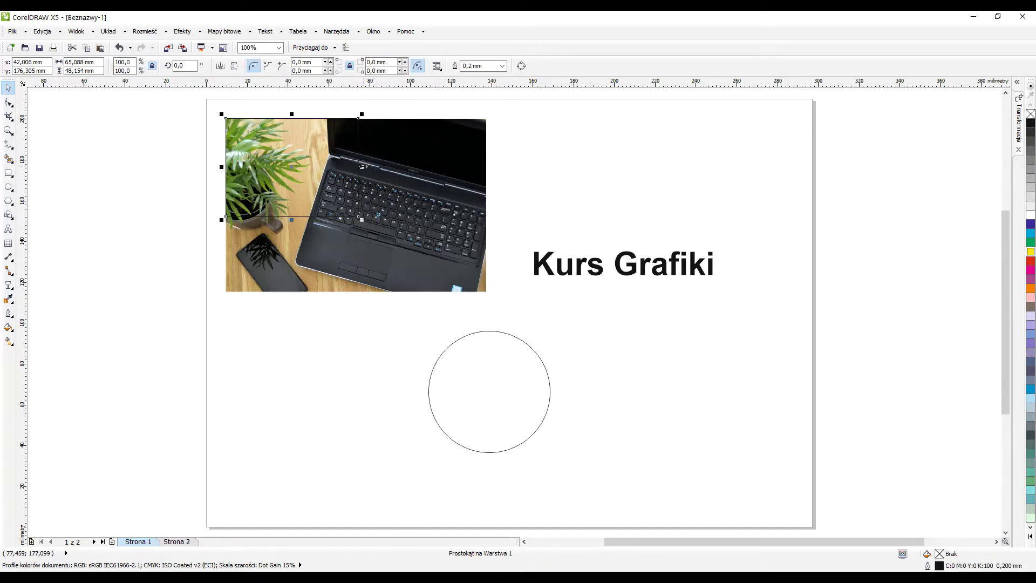
left_click_drag(362, 167, 487, 167)
left_click_drag(356, 217, 360, 295)
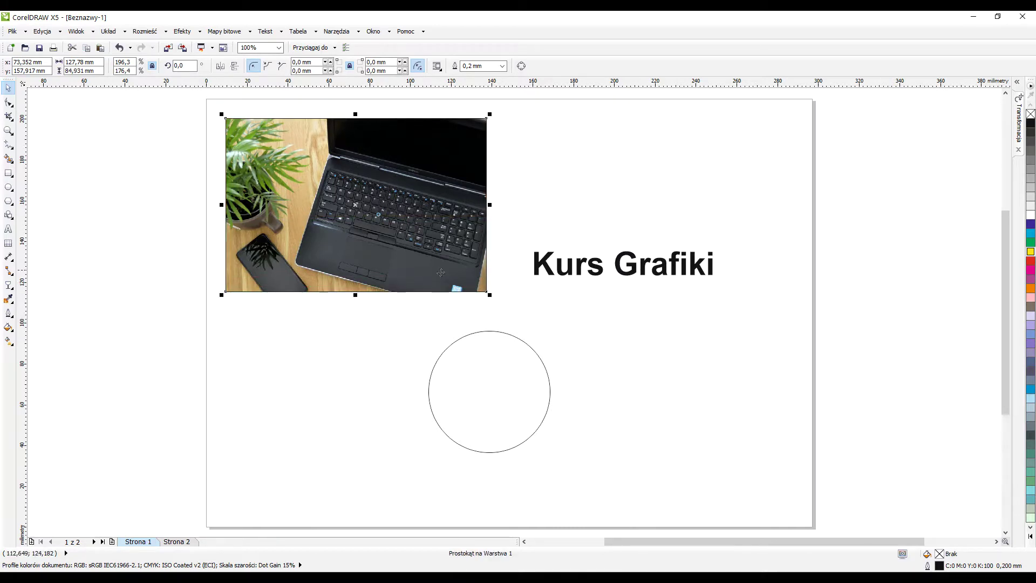
left_click(1031, 124)
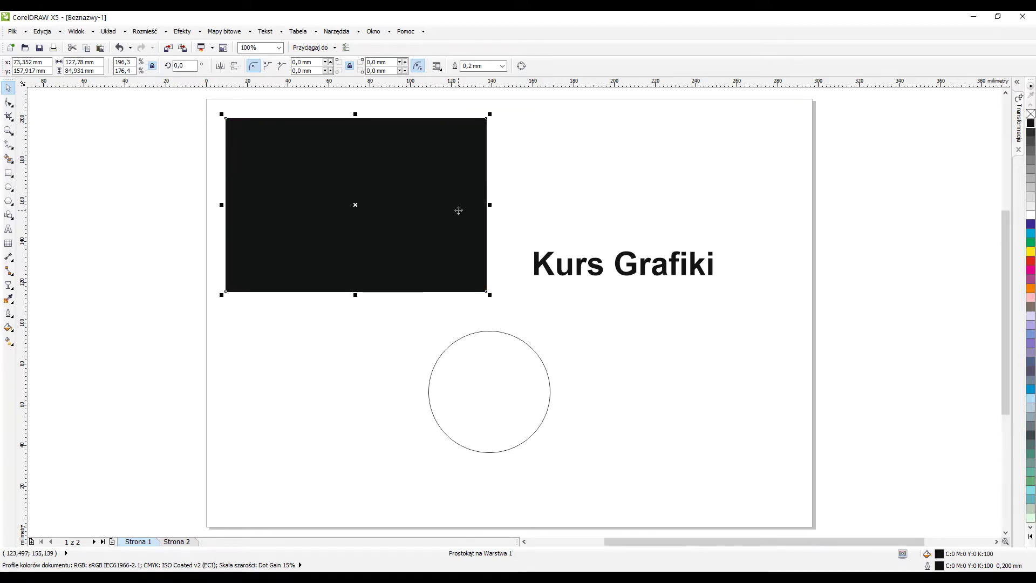
right_click(1031, 114)
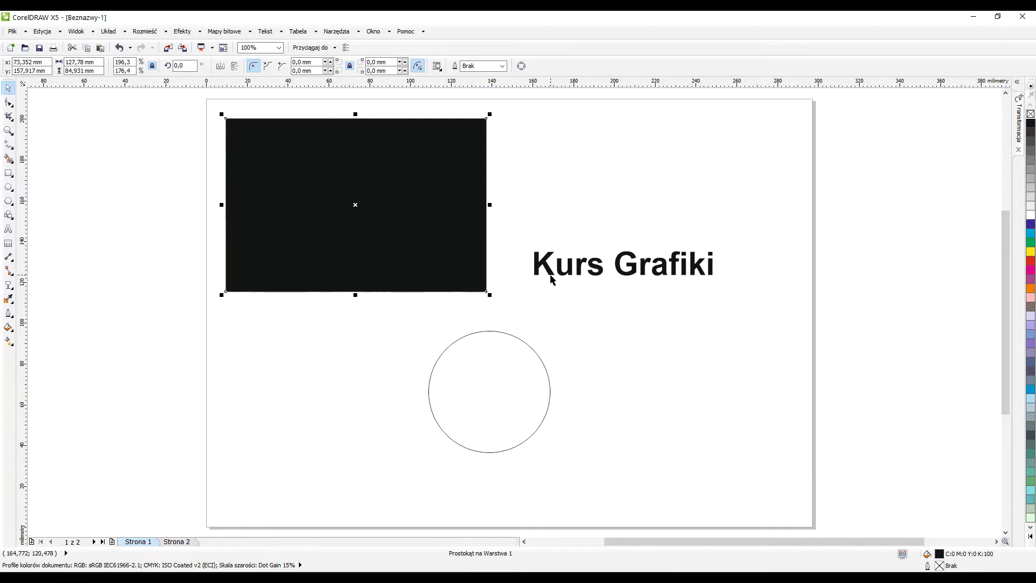
Move the "Kurs Grafiki" text and the circle off the page, beyond its right edge
left_click_drag(546, 265, 835, 241)
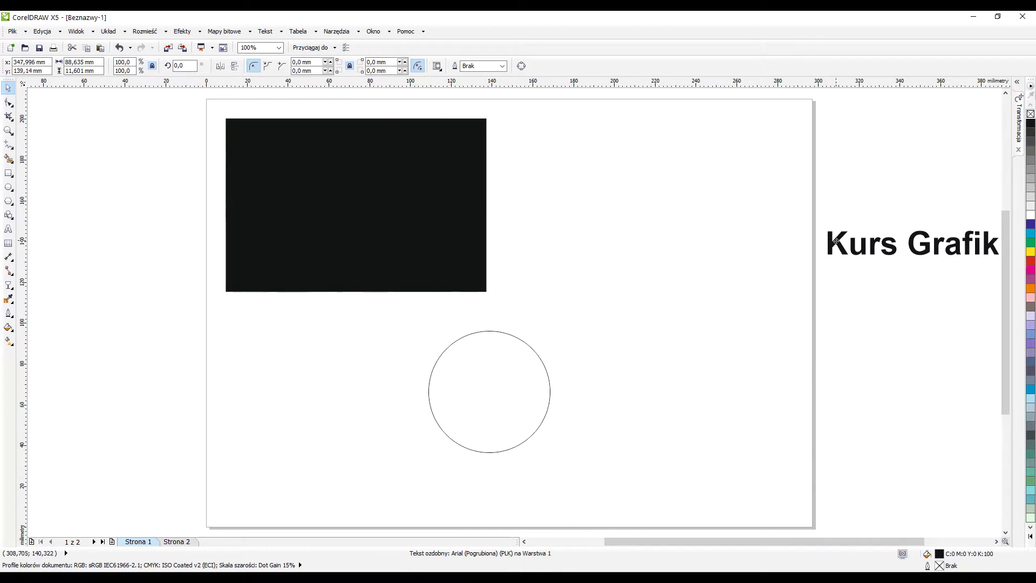
left_click_drag(486, 386, 900, 356)
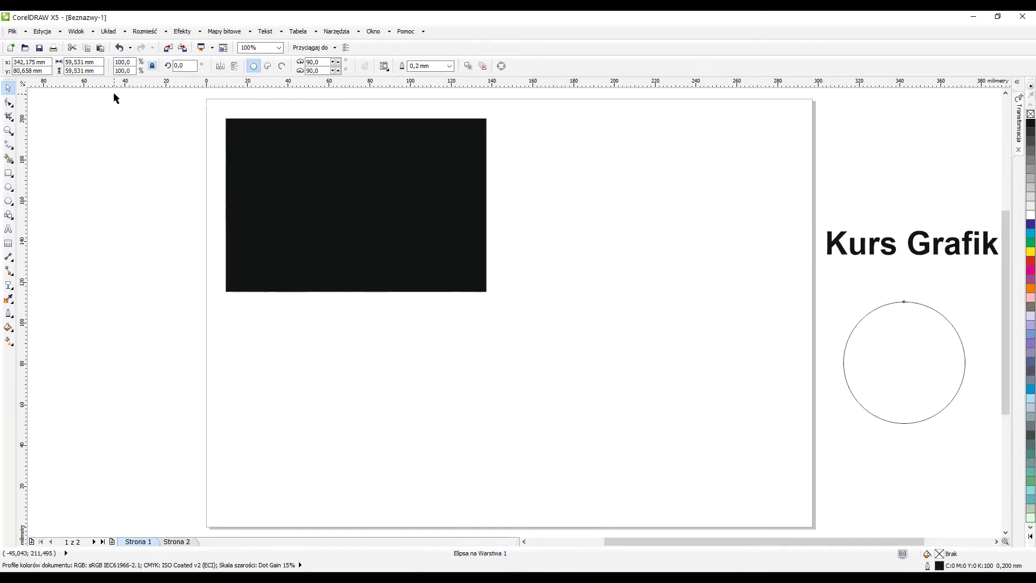
Copy the photo together with its black rectangle twice, once beside the original and once below it
scroll(115, 97, "up", 1)
left_click(350, 238)
left_click_drag(266, 184, 554, 182)
left_click_drag(638, 178, 350, 384)
left_click(617, 385)
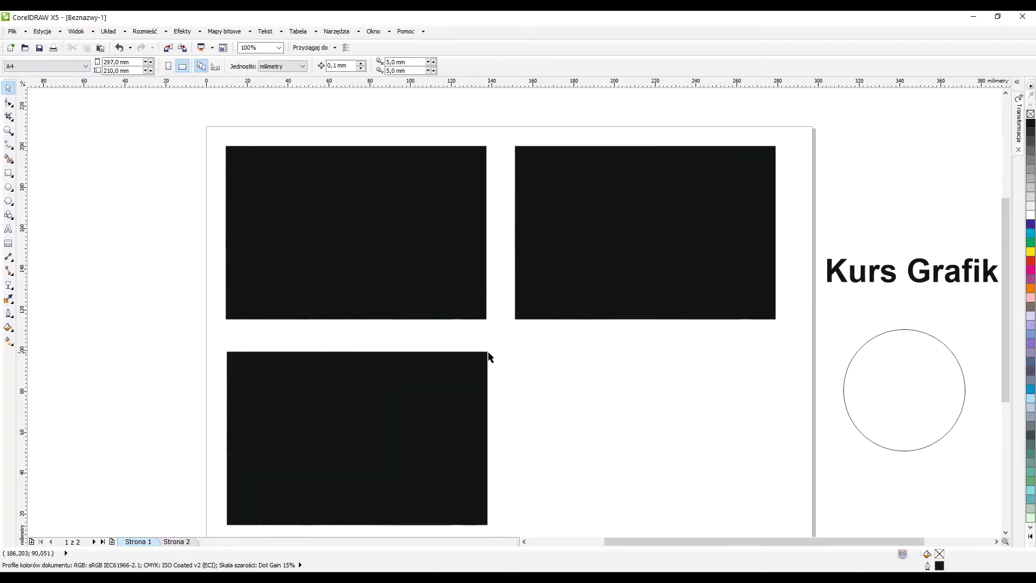
Apply a Standardowa transparency to the black rectangle covering the original photo
left_click(239, 230)
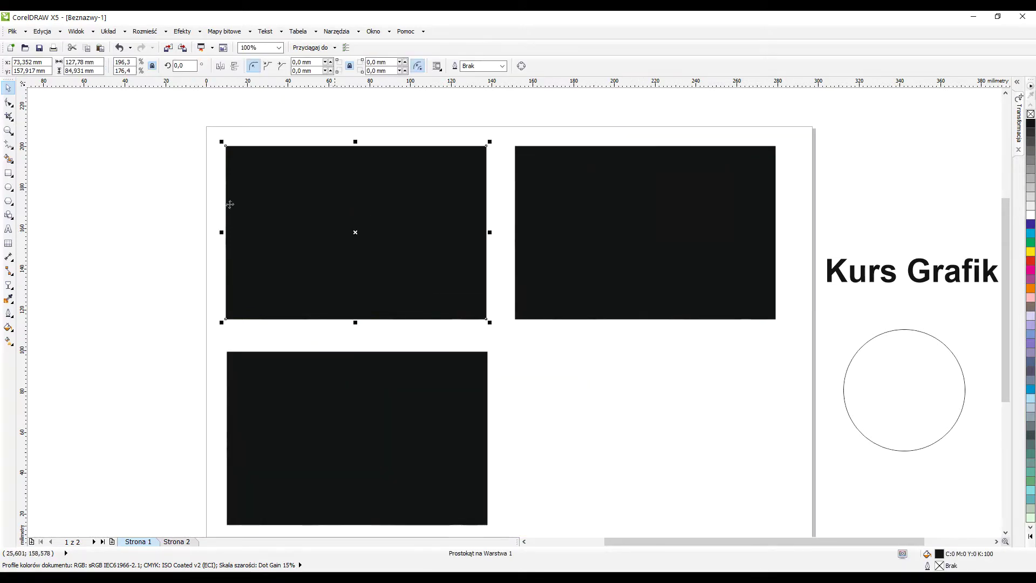
left_click(11, 287)
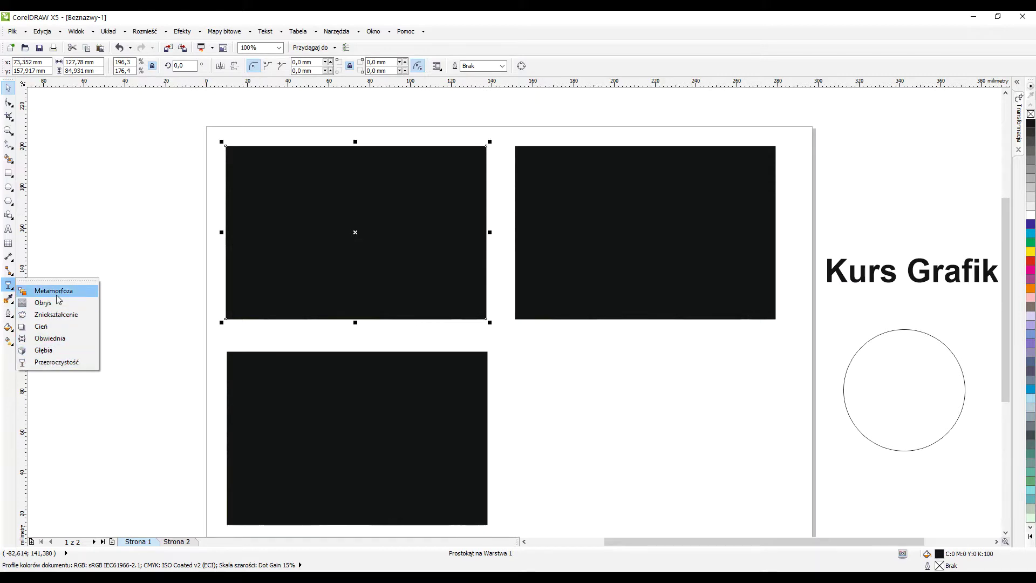
left_click(56, 362)
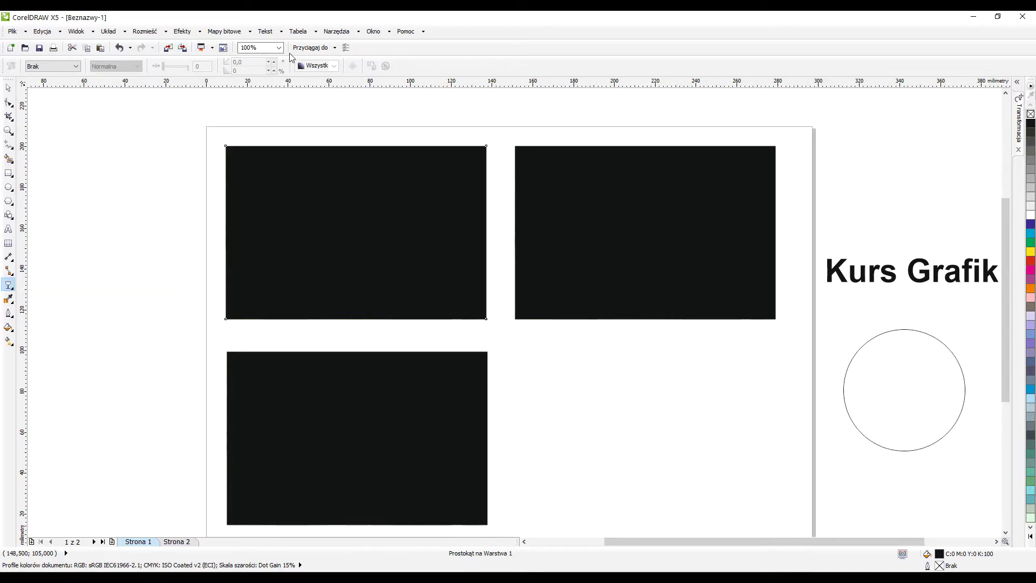
left_click(77, 66)
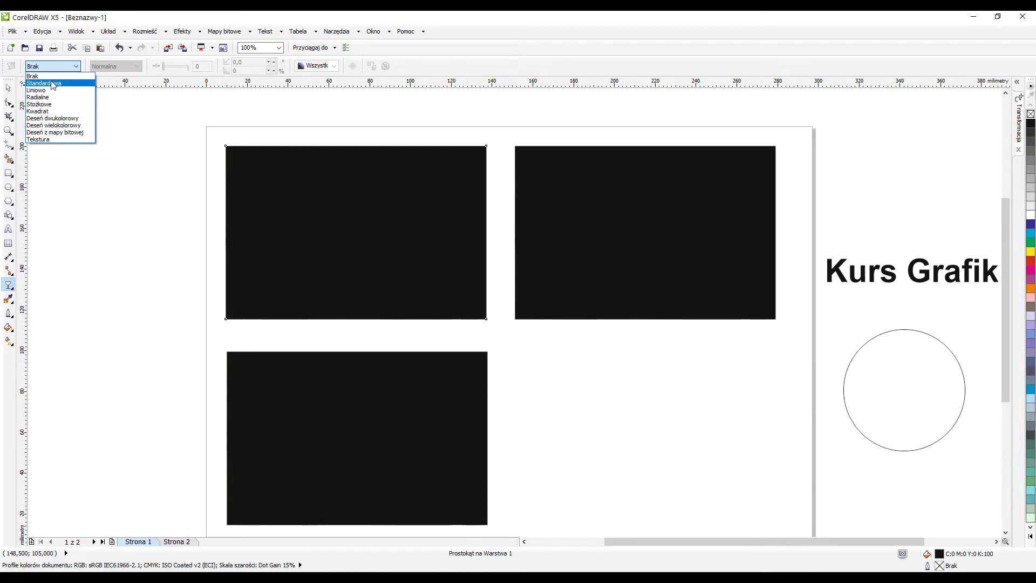
left_click(54, 132)
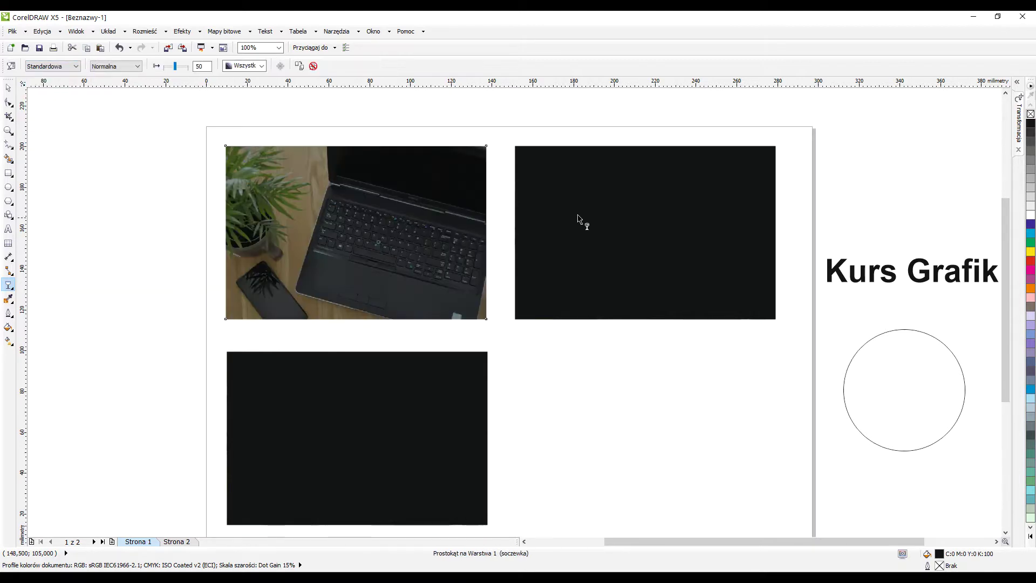
Apply a Liniowo transparency to the black rectangle of the copy beside the original
left_click(666, 220)
left_click(54, 66)
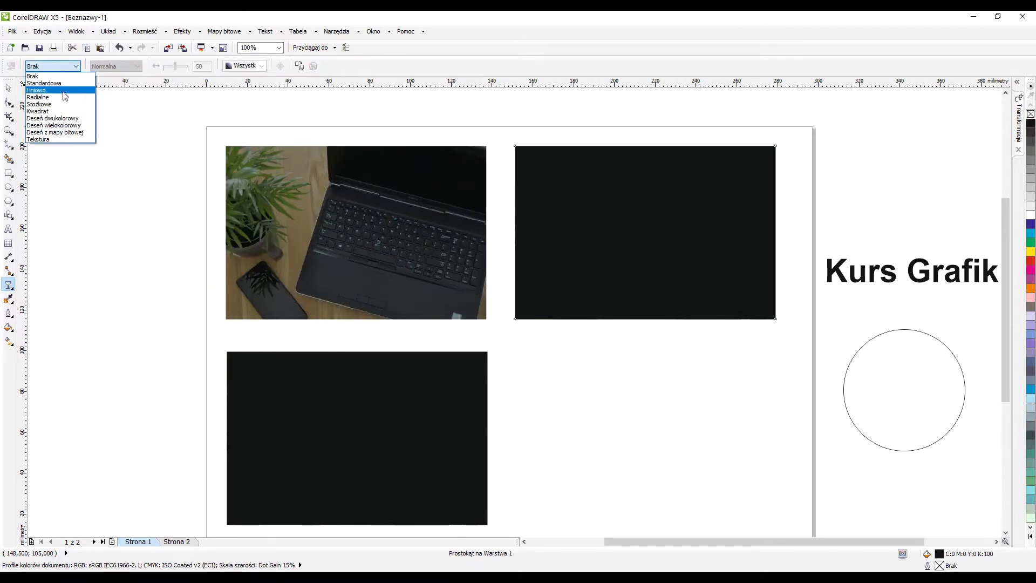
left_click(60, 90)
Apply a Radialne transparency to the black rectangle of the copy below the original
left_click(421, 406)
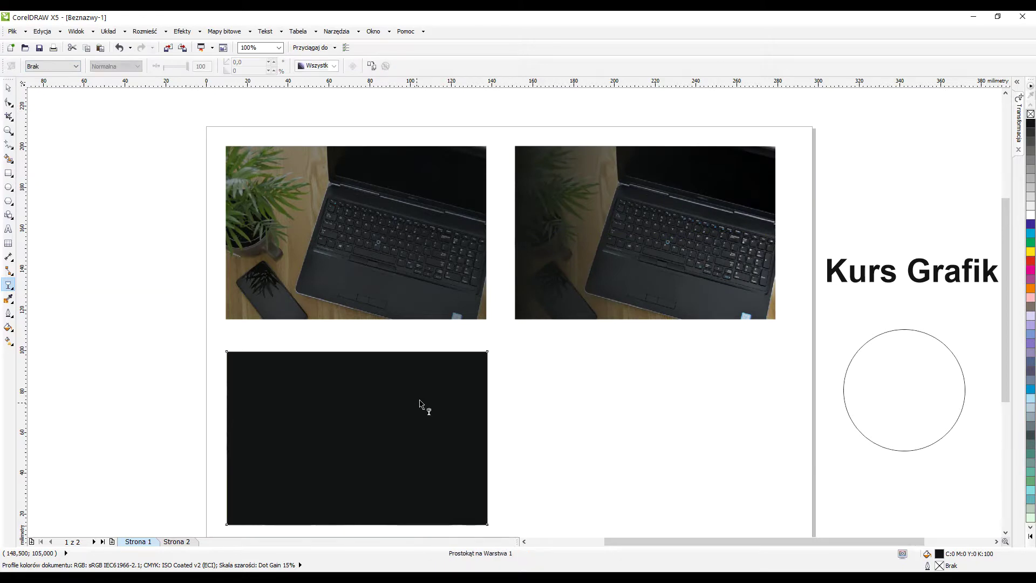
left_click(54, 66)
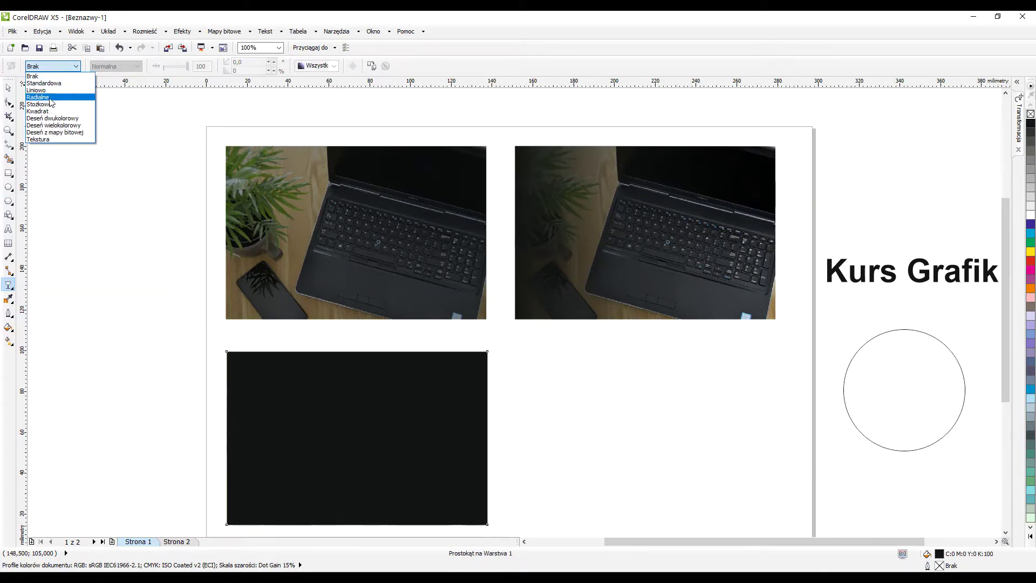
left_click(49, 99)
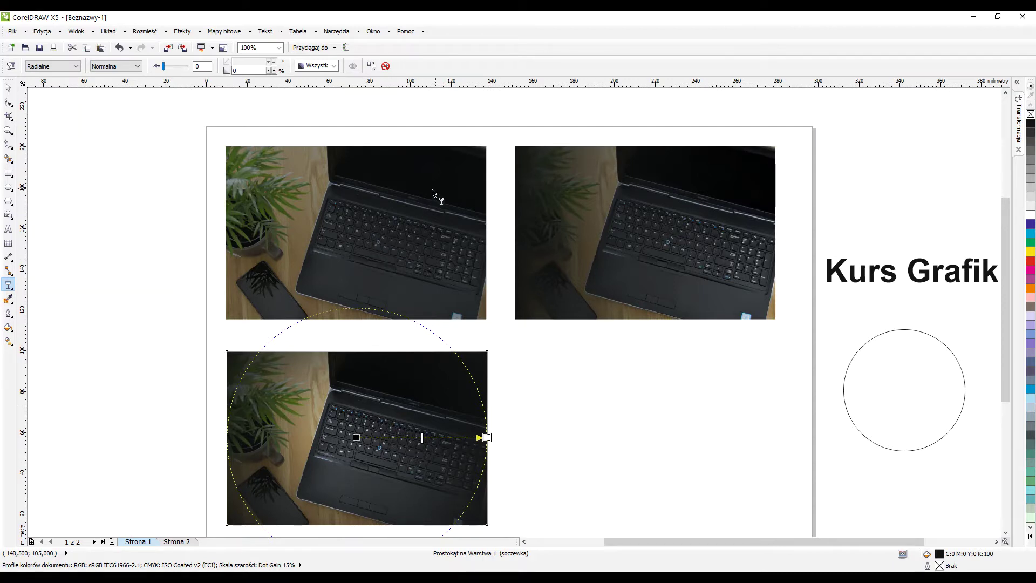
left_click(309, 209)
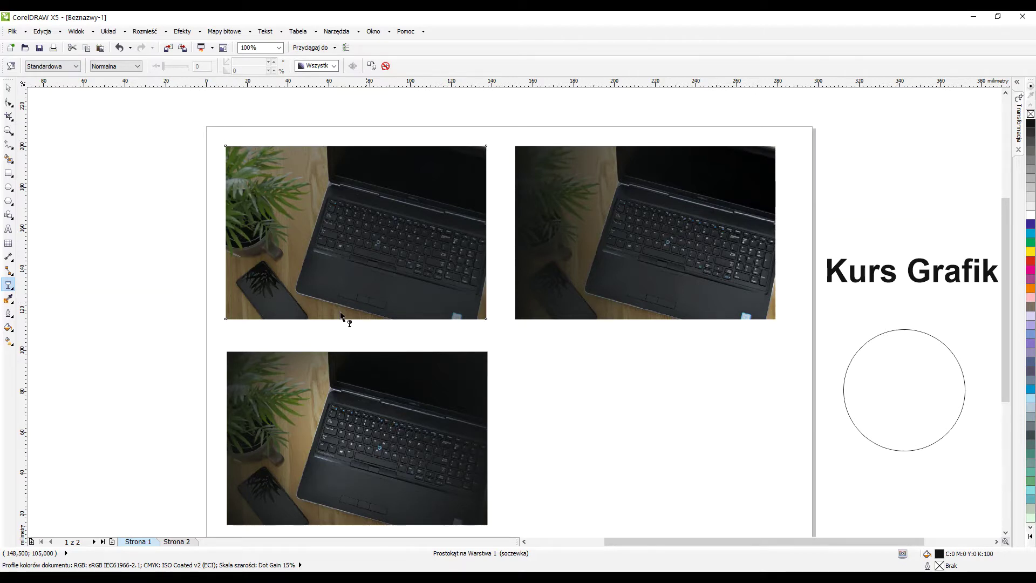
left_click(543, 170)
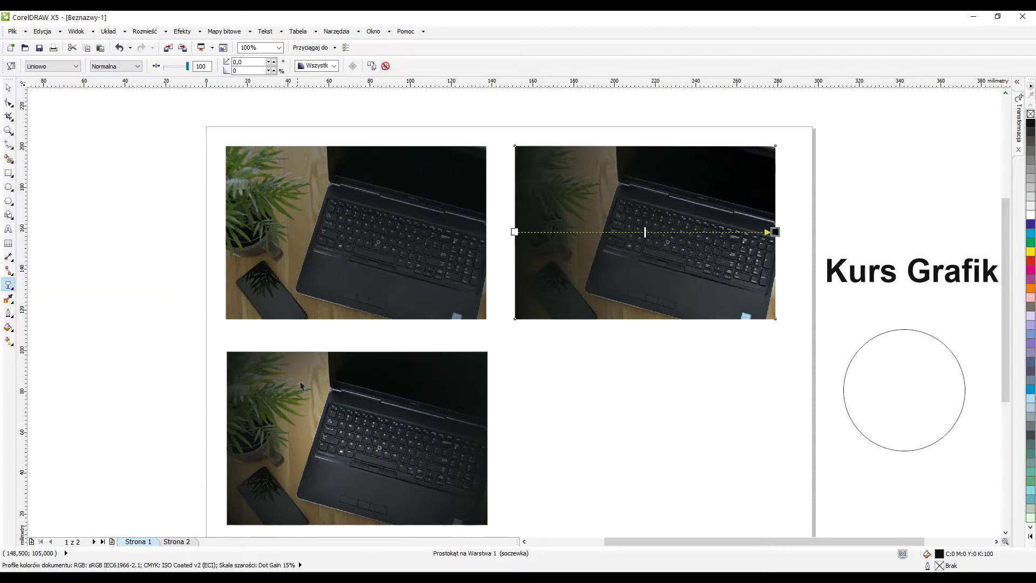
left_click(372, 404)
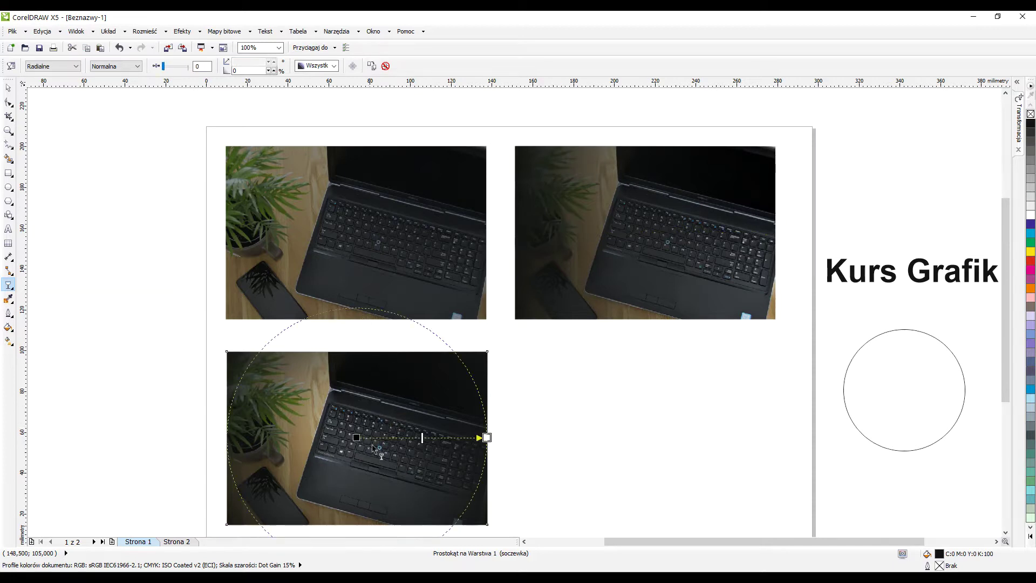
Set the original photo's overlay to the Nasycenie merge mode with a transparency of 58
key("Tab")
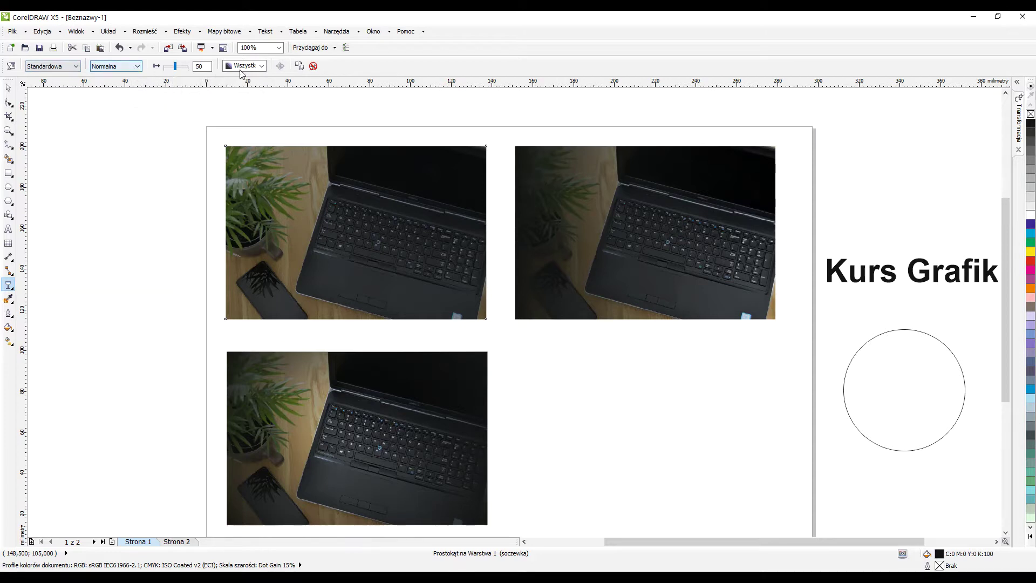
left_click(127, 67)
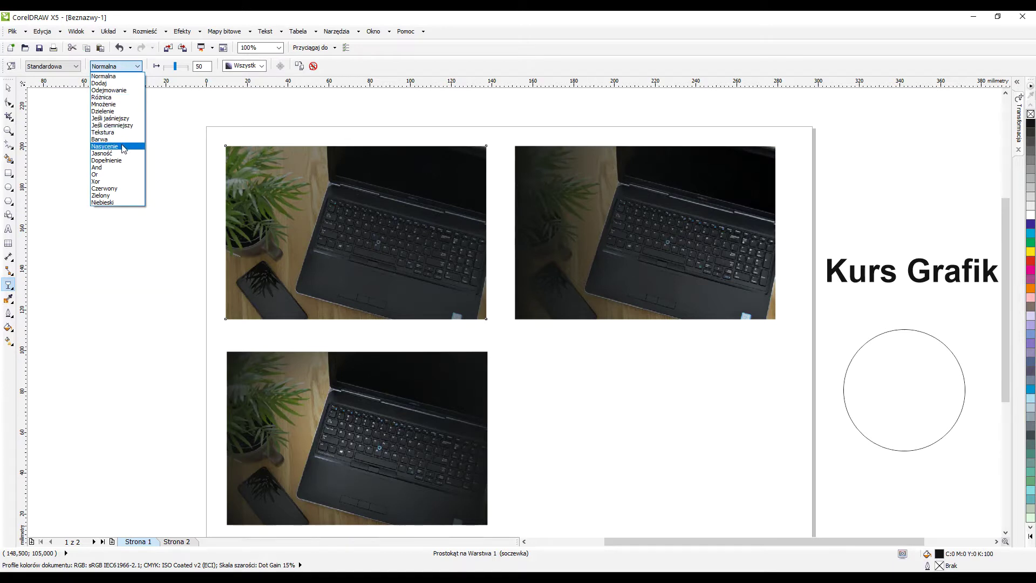
left_click(125, 147)
mouse_move(176, 71)
left_mouse_down()
mouse_move(188, 71)
mouse_move(162, 70)
mouse_move(179, 71)
left_mouse_up()
Switch the original photo's overlay to the Mnożenie merge mode and raise its transparency to 100
left_click(107, 67)
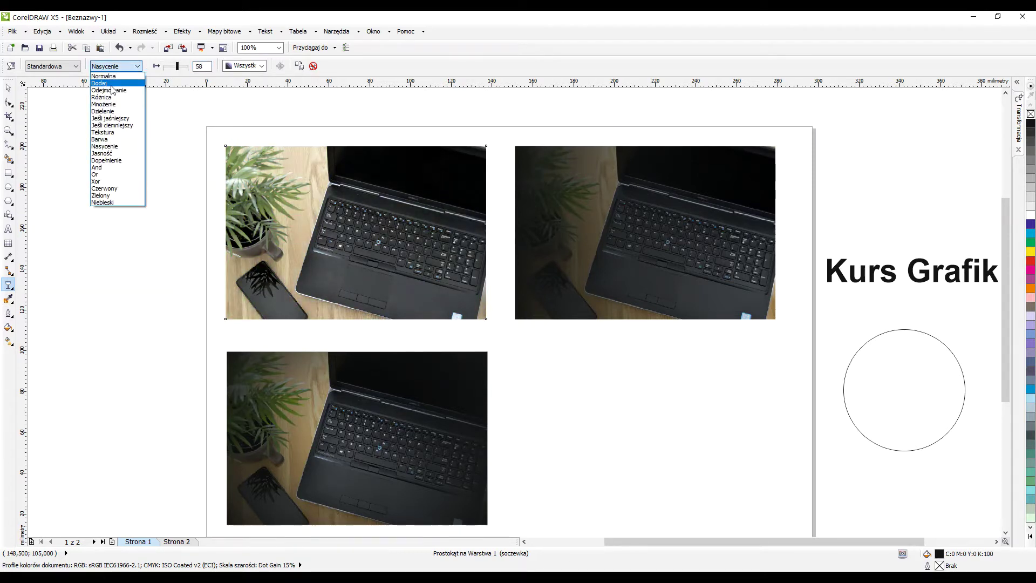
left_click(107, 106)
left_click(122, 67)
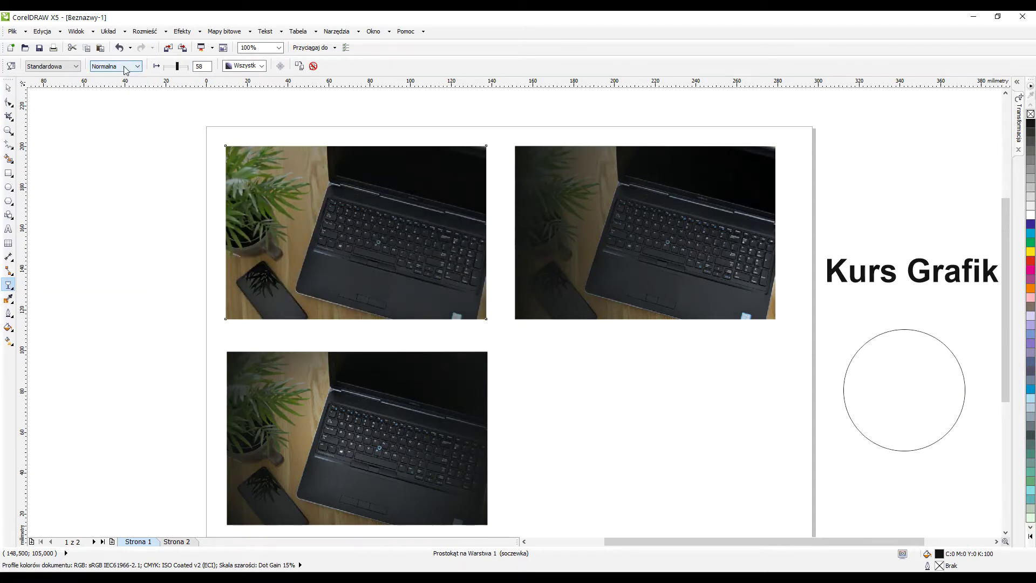
left_click(132, 65)
left_click(114, 104)
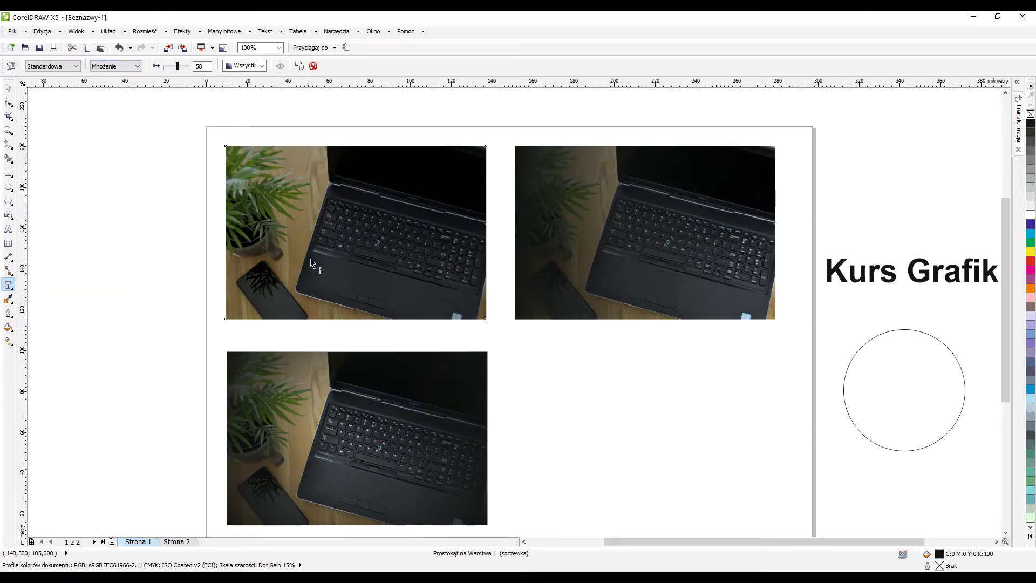
left_click_drag(177, 67, 182, 67)
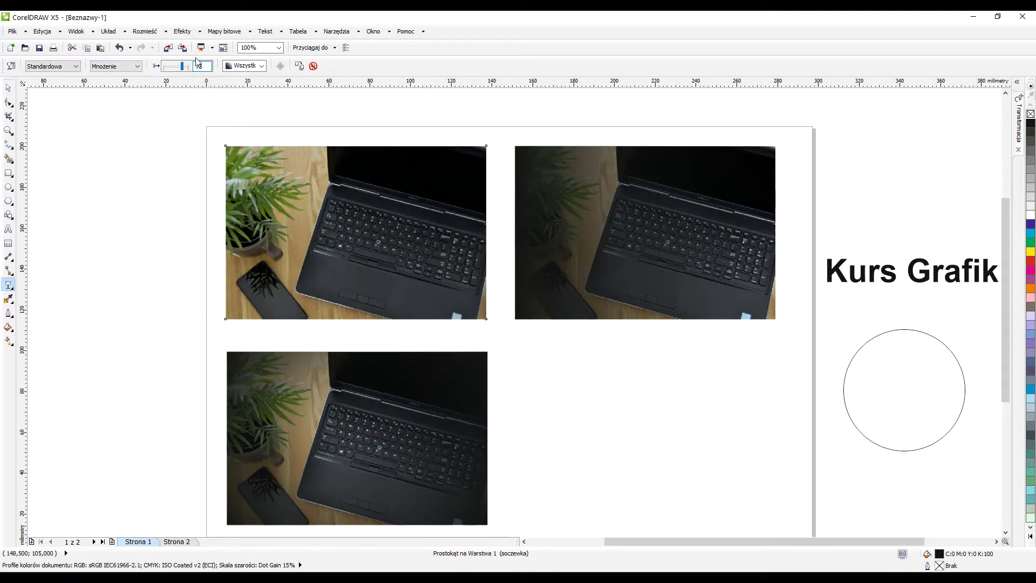
left_click(188, 66)
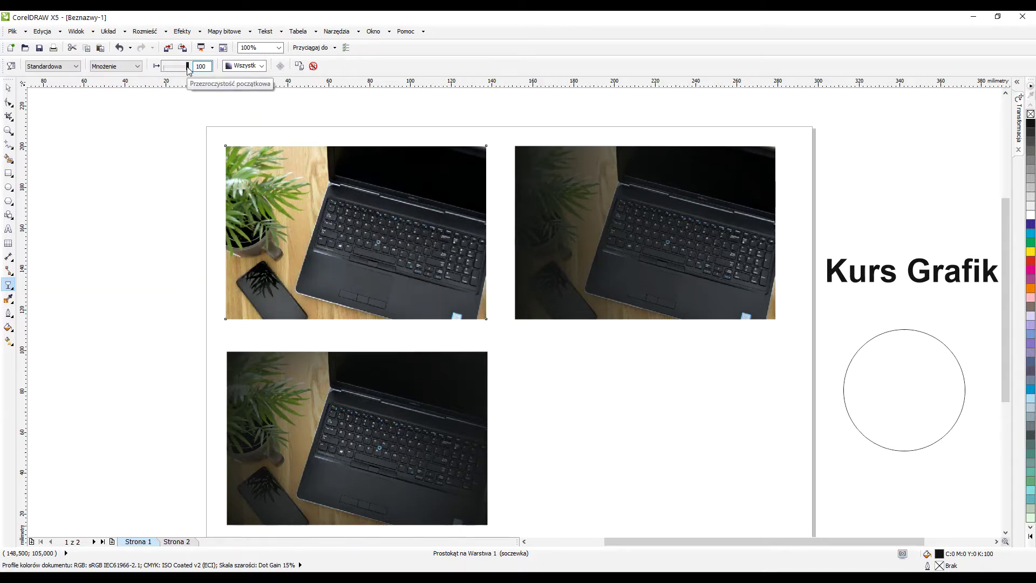
Lower the overlay's transparency to 0 and set its merge mode to Normalna
left_click_drag(189, 67, 152, 72)
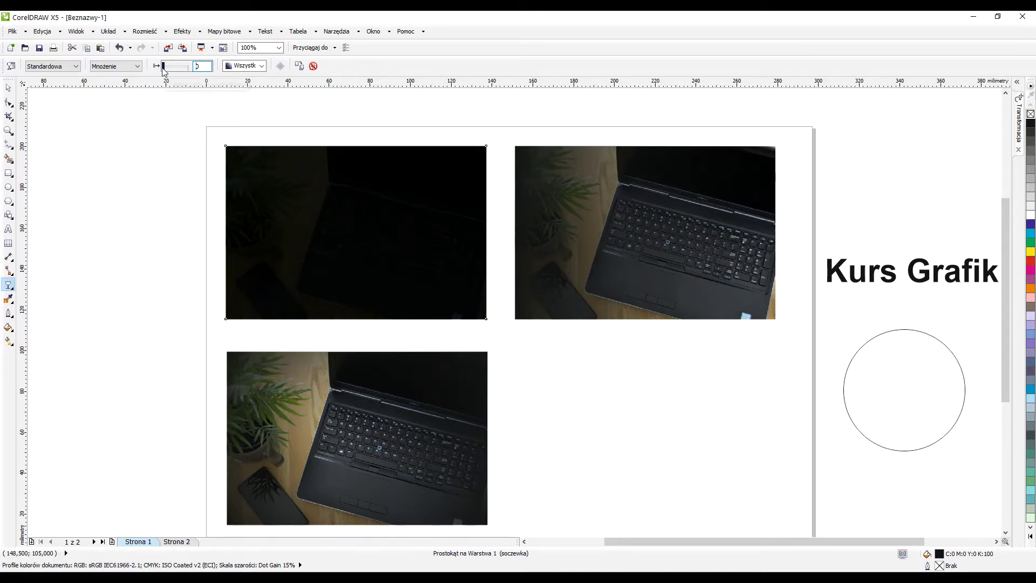
left_click_drag(163, 68, 161, 68)
left_click(115, 68)
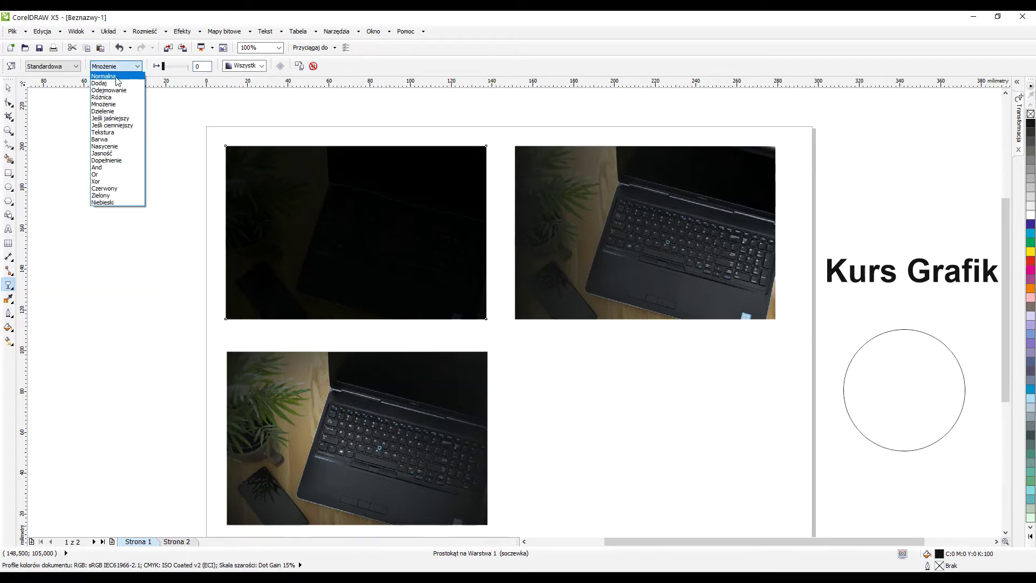
left_click(117, 76)
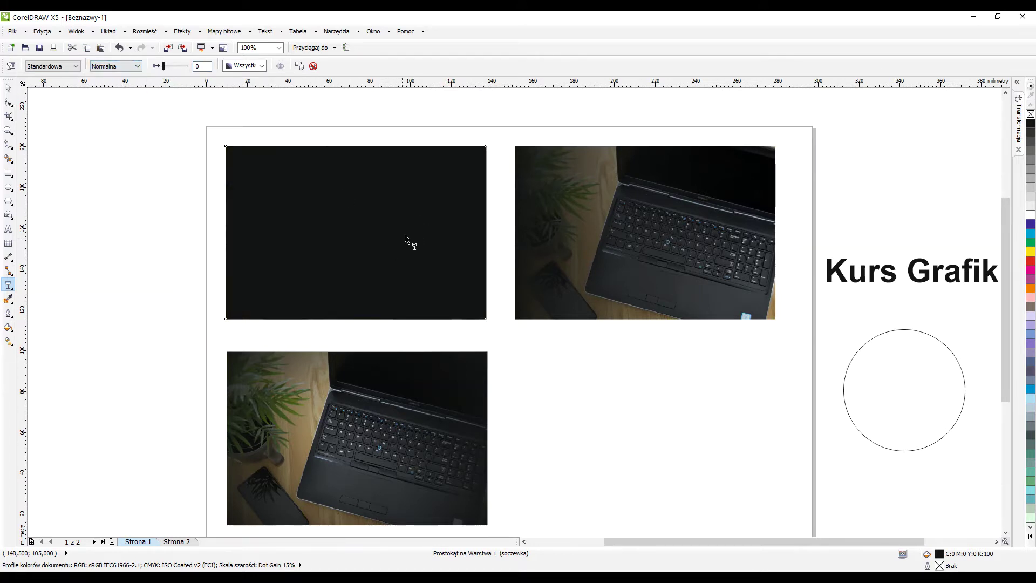
Set the merge mode of the original photo's overlay to Różnica
left_click(136, 66)
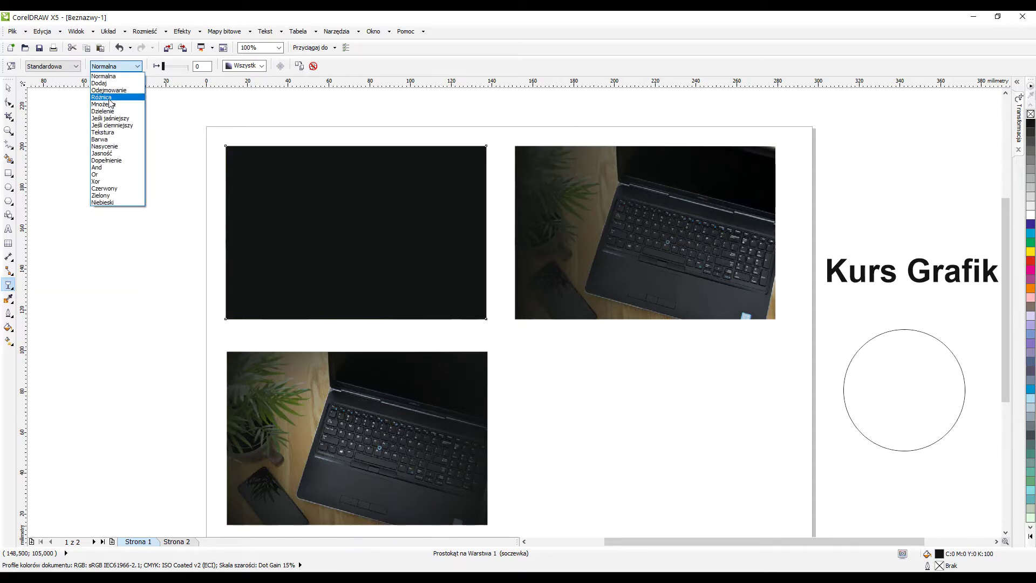
left_click(109, 98)
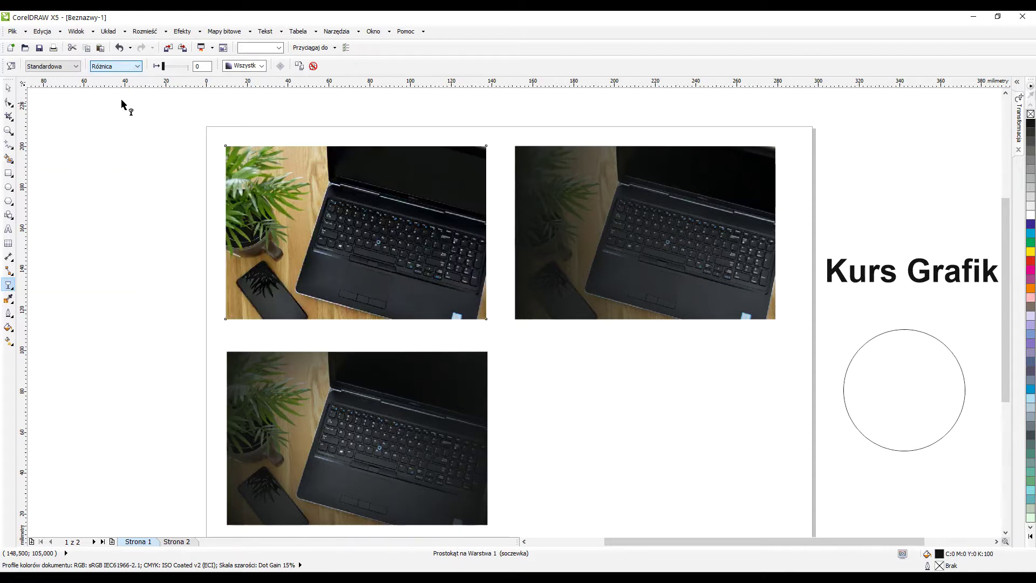
Set the upper-right copy's linear overlay to the Mnożenie merge mode, trying a transparency of 100 before returning it to 0
left_click(680, 201)
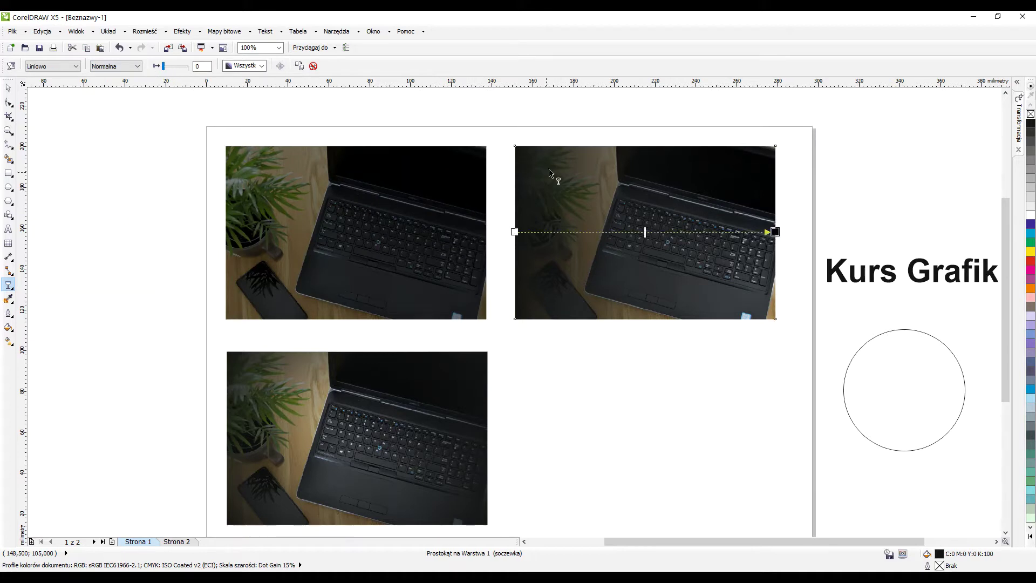
left_click(136, 66)
left_click(114, 105)
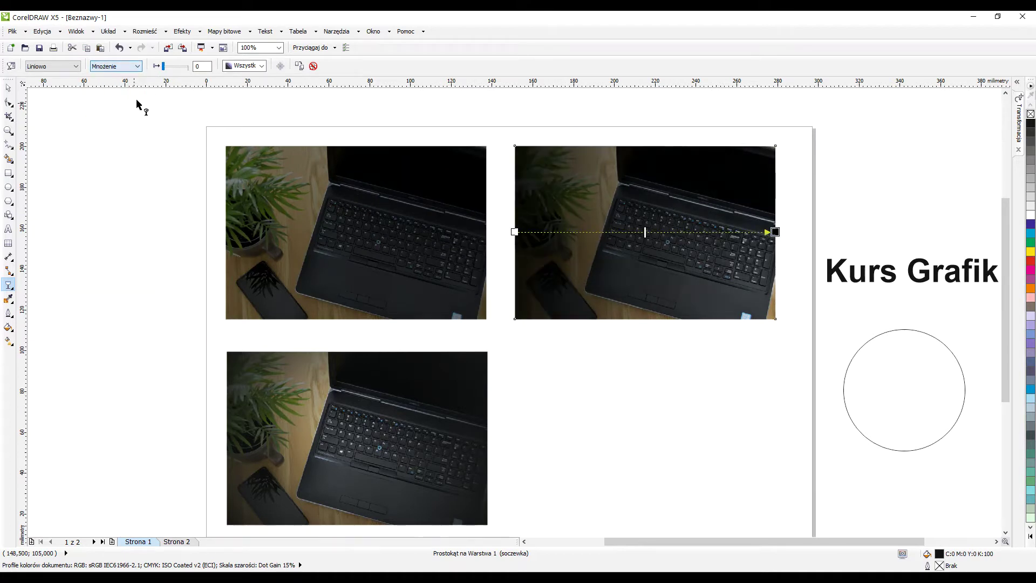
left_click_drag(164, 66, 188, 66)
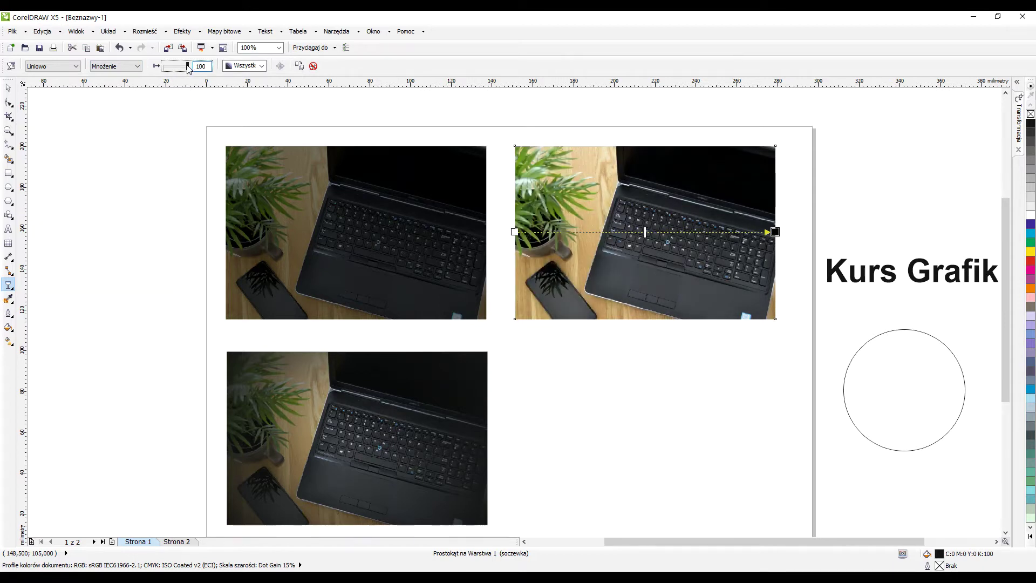
left_click_drag(189, 67, 163, 66)
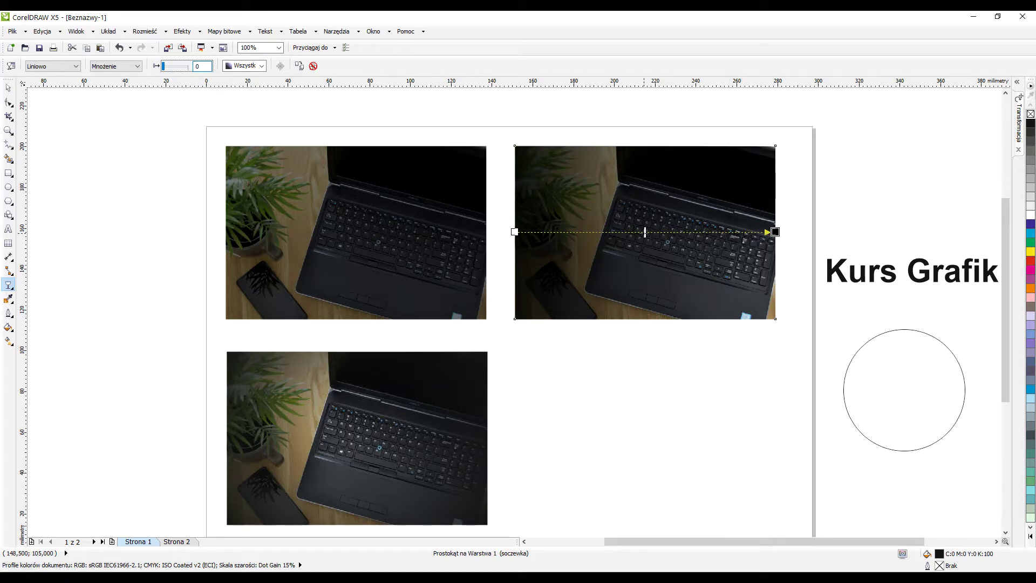
Adjust the upper-right copy's linear transparency, narrowing it to a short transition near the laptop's left edge
left_click_drag(645, 232, 711, 233)
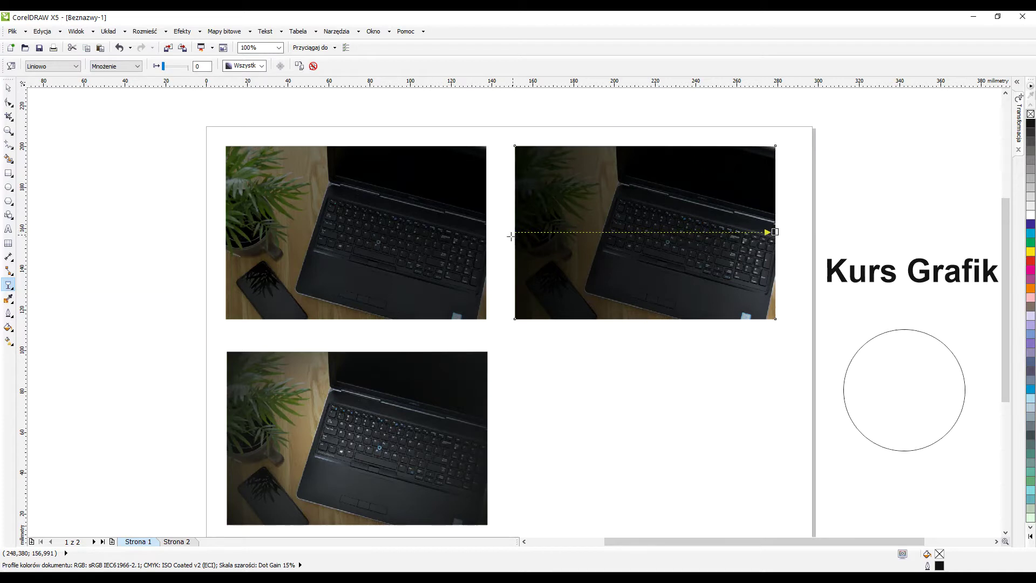
left_click_drag(513, 232, 387, 236)
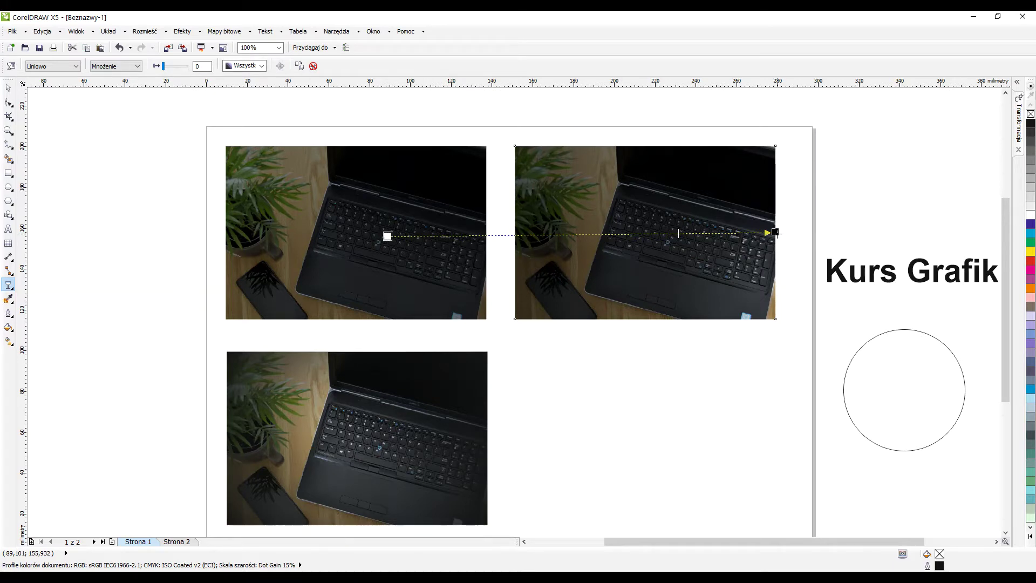
left_click_drag(776, 232, 666, 234)
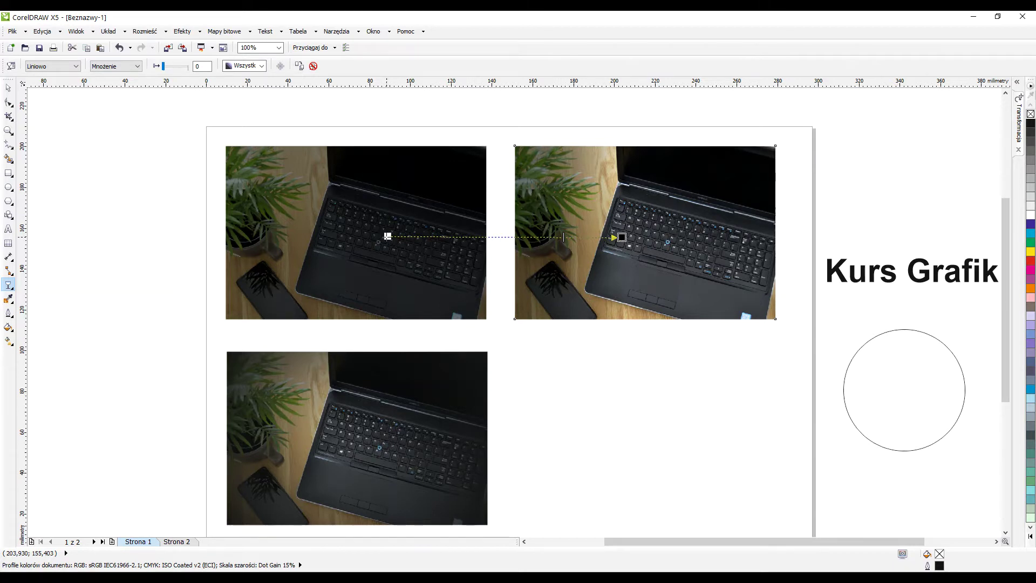
left_click_drag(387, 236, 583, 238)
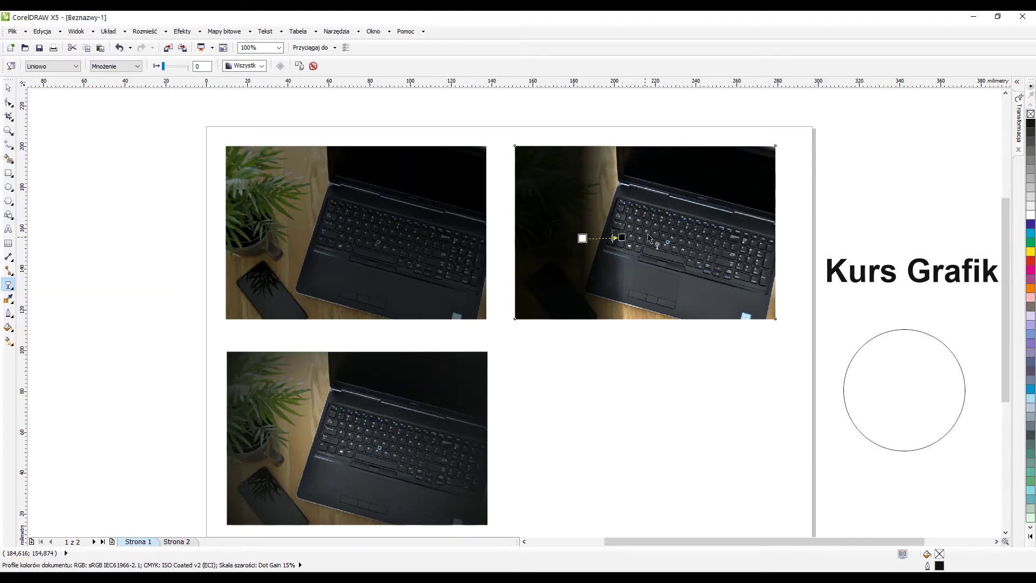
Enlarge the lower copy's radial transparency well beyond the photo and move its centre near the photo's bottom-left corner
left_click(405, 382)
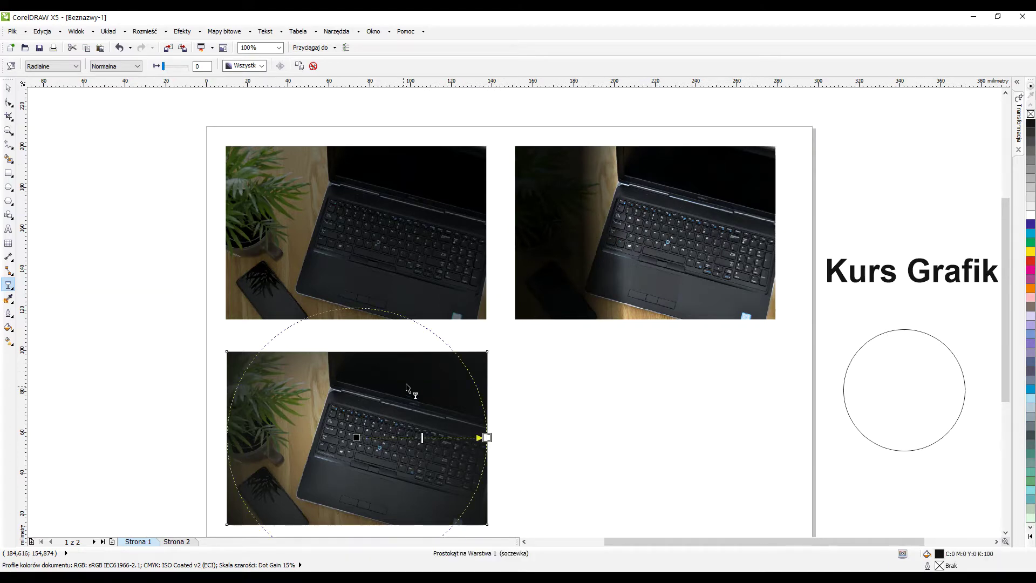
scroll(412, 424, "down", 2)
scroll(401, 482, "up", 3)
scroll(502, 360, "down", 2)
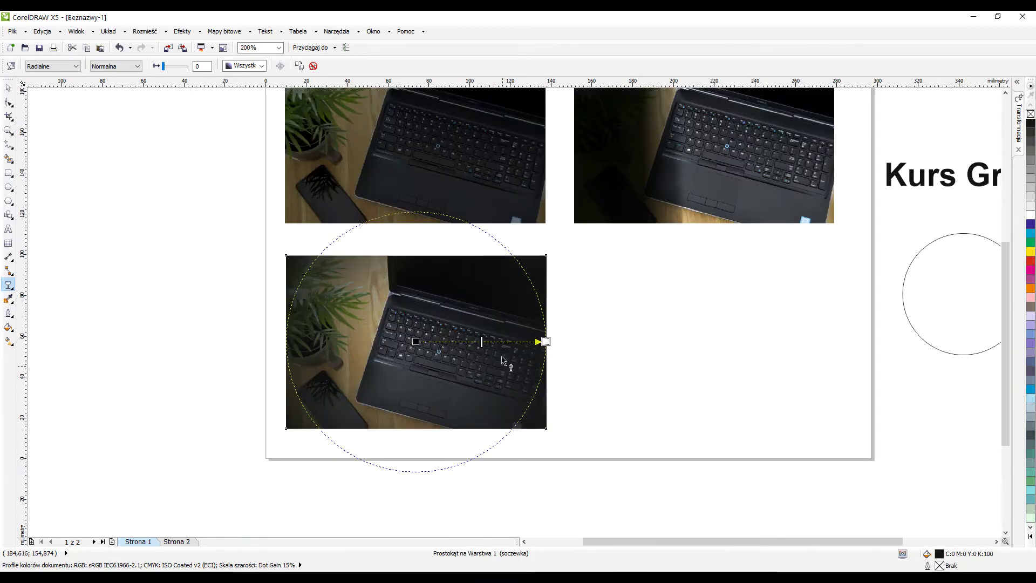
mouse_move(481, 341)
left_mouse_down()
mouse_move(458, 341)
mouse_move(505, 342)
mouse_move(457, 343)
mouse_move(478, 342)
left_mouse_up()
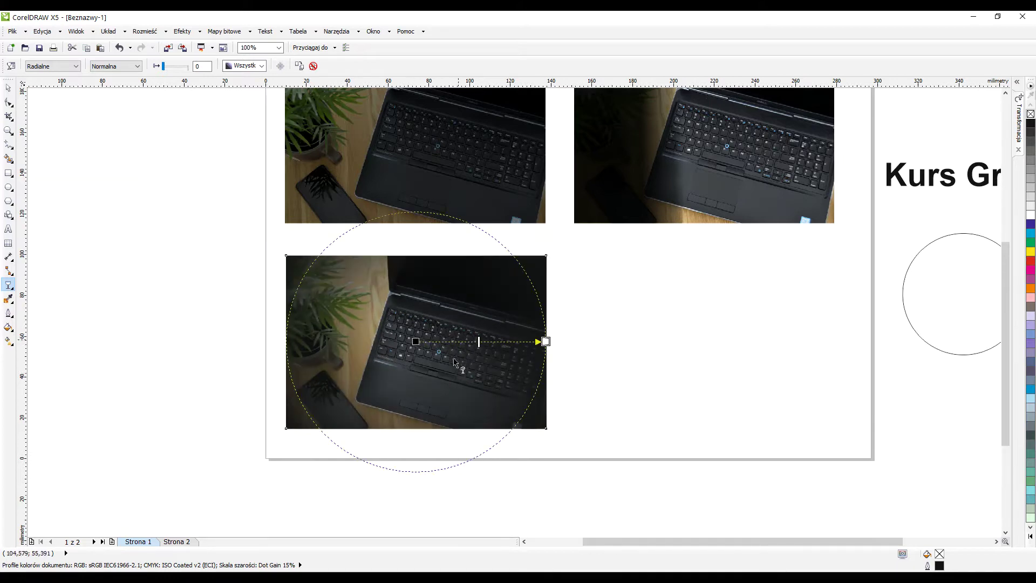
left_click_drag(546, 341, 708, 349)
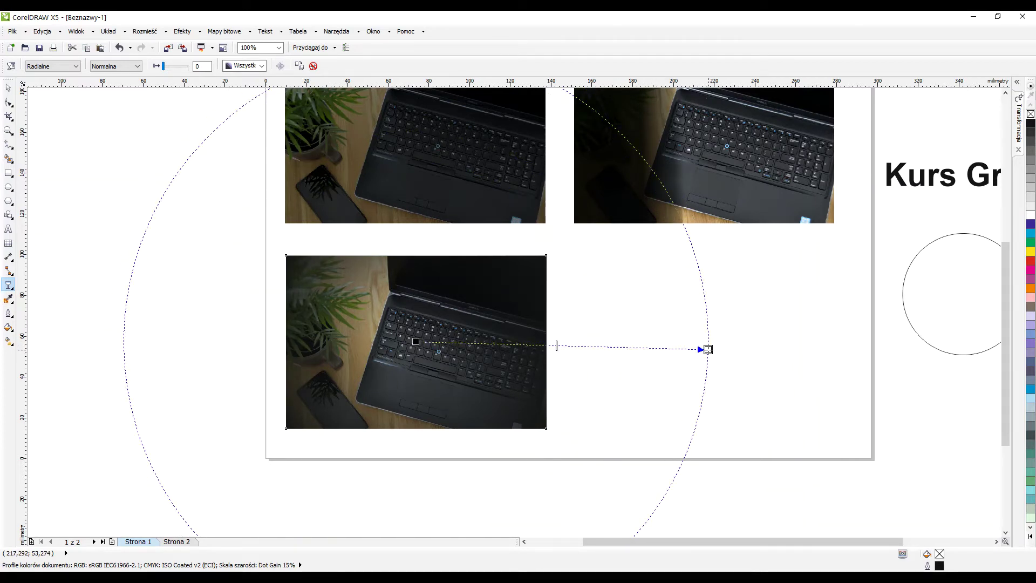
left_click_drag(708, 349, 769, 353)
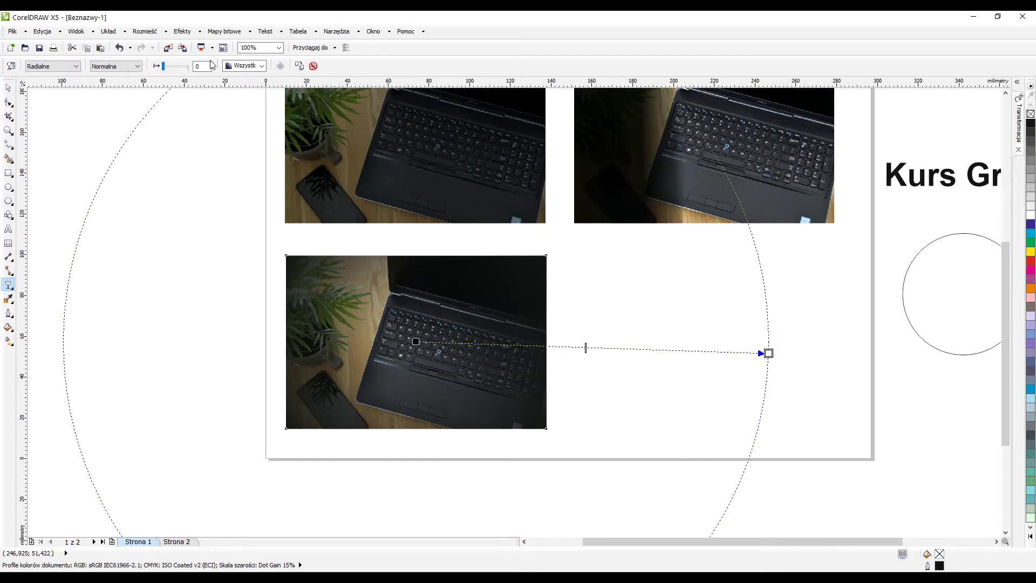
left_click_drag(169, 68, 136, 67)
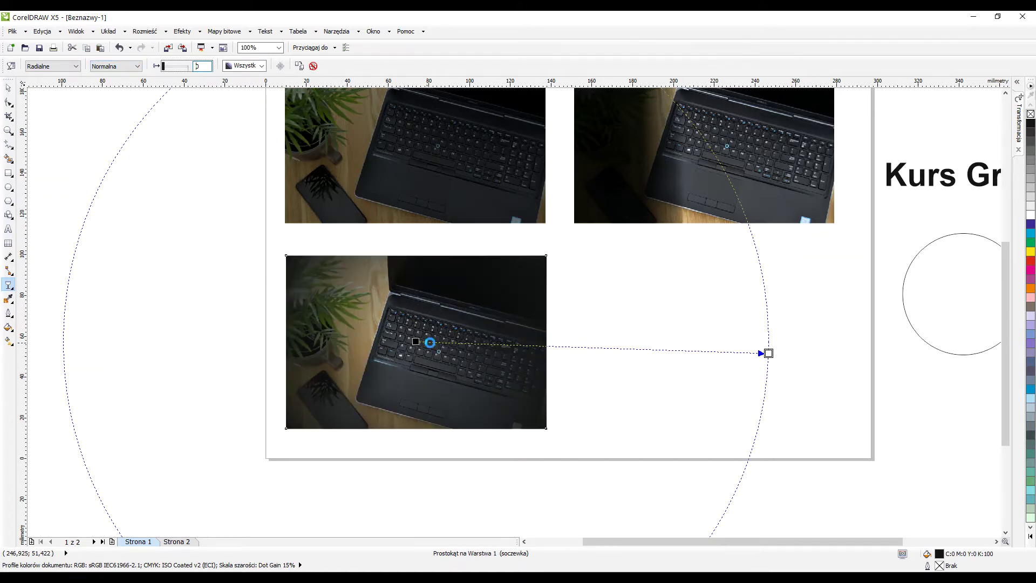
left_click_drag(430, 342, 312, 403)
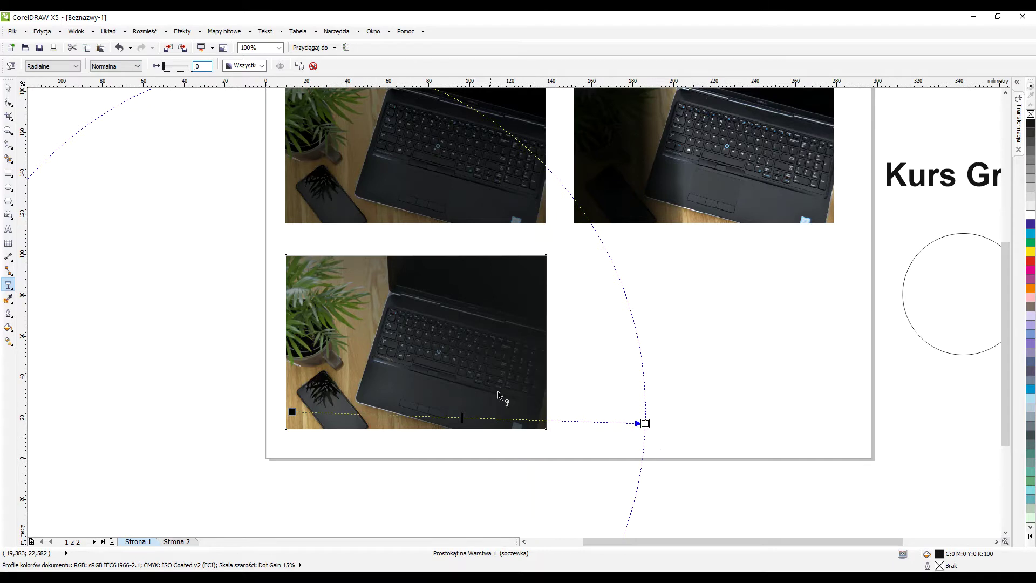
Extend the upper-right copy's linear transparency across the keyboard and review its Przezroczystość tonalna settings
left_click(764, 172)
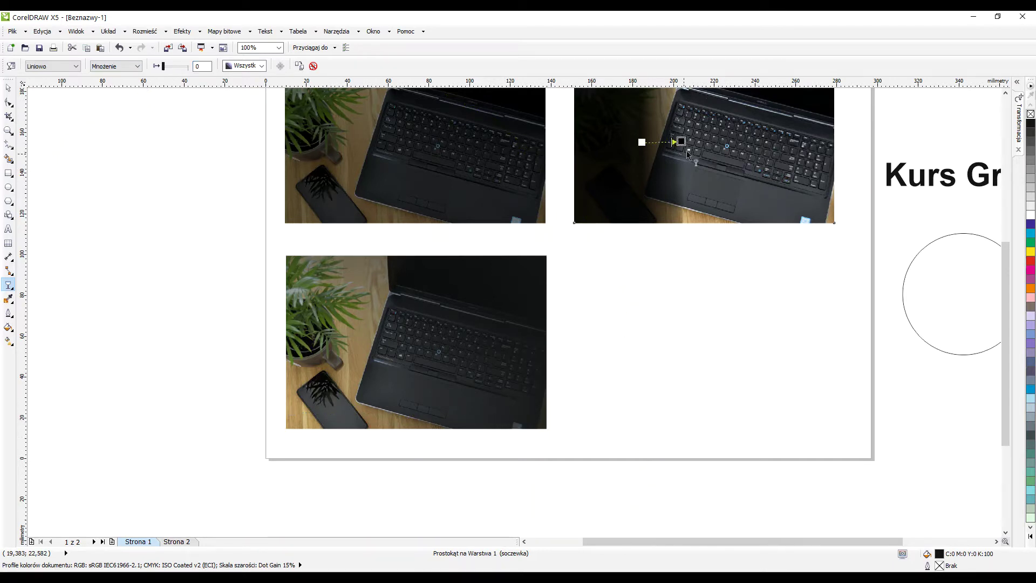
left_click_drag(681, 142, 776, 143)
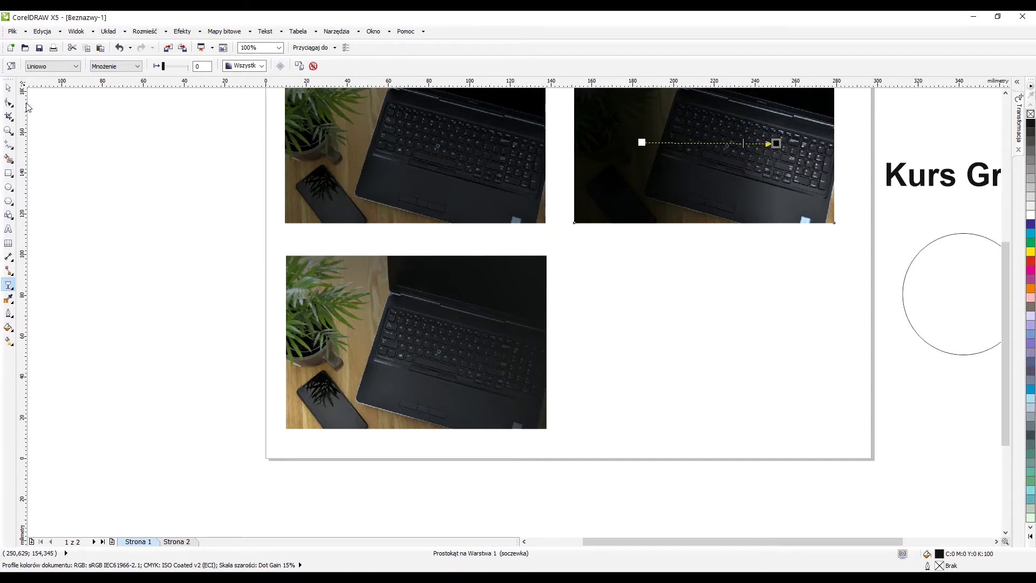
left_click(10, 67)
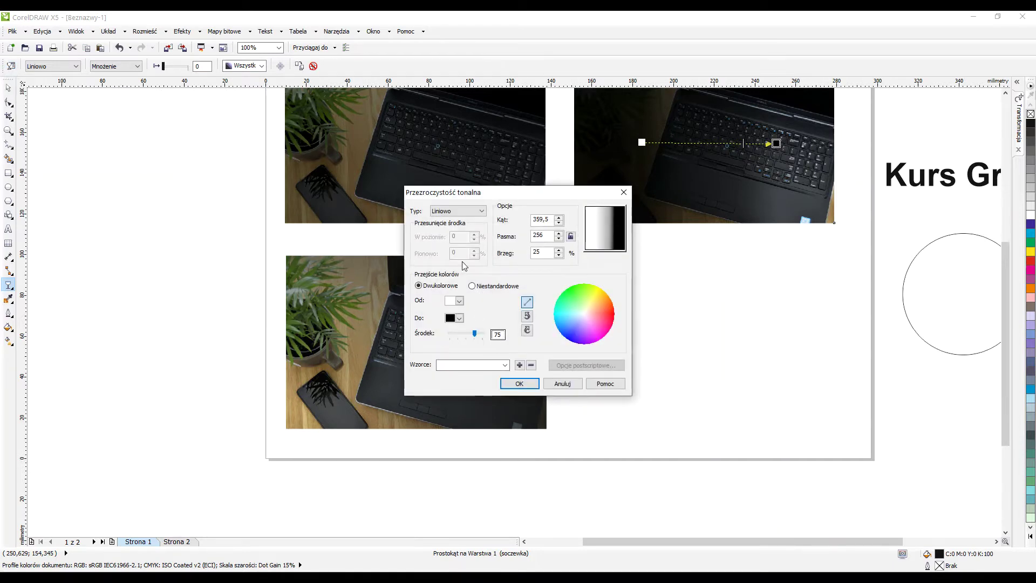
left_click_drag(485, 195, 707, 227)
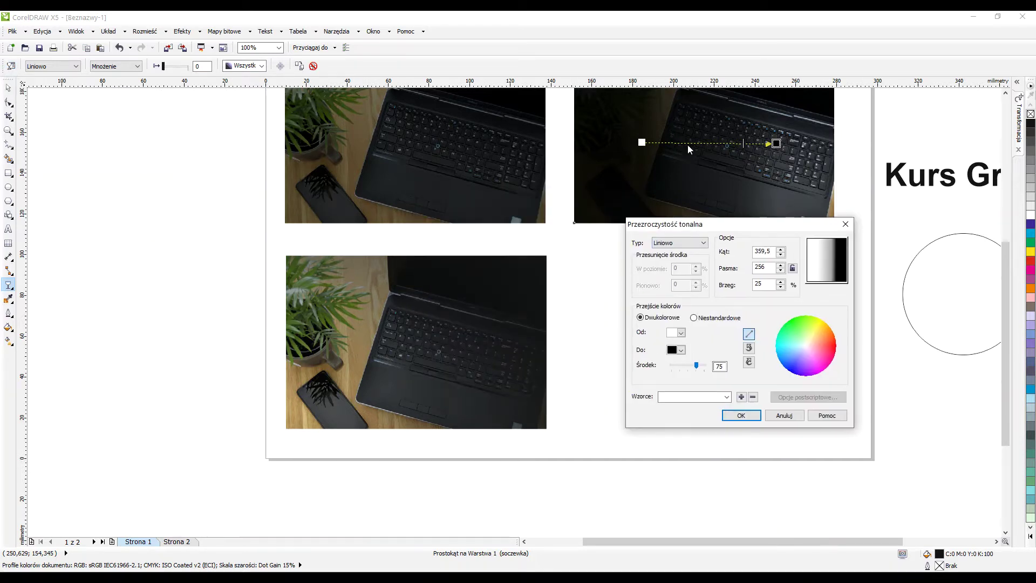
left_click(846, 224)
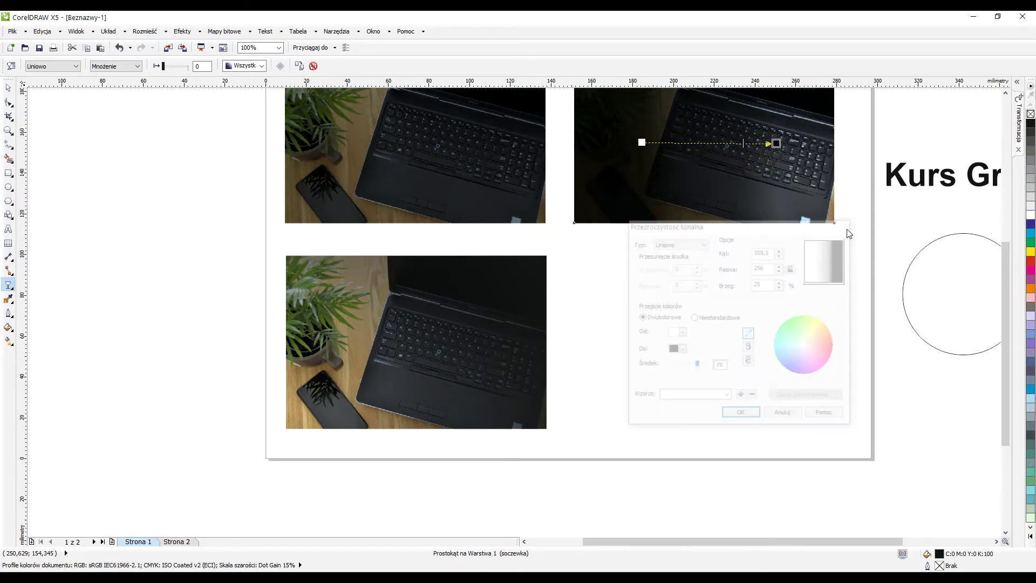
Reverse the upper-right copy's linear transparency to run from its bottom-right to its bottom-left corner, with the midpoint near the centre
left_click_drag(639, 165, 795, 164)
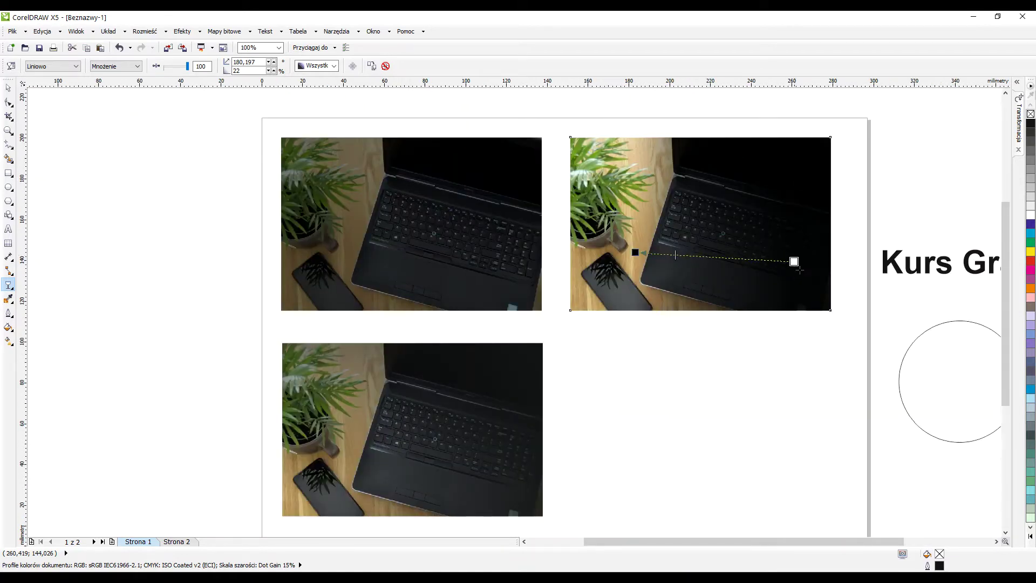
left_click_drag(792, 252, 830, 310)
left_click(632, 253)
left_click_drag(632, 253, 571, 311)
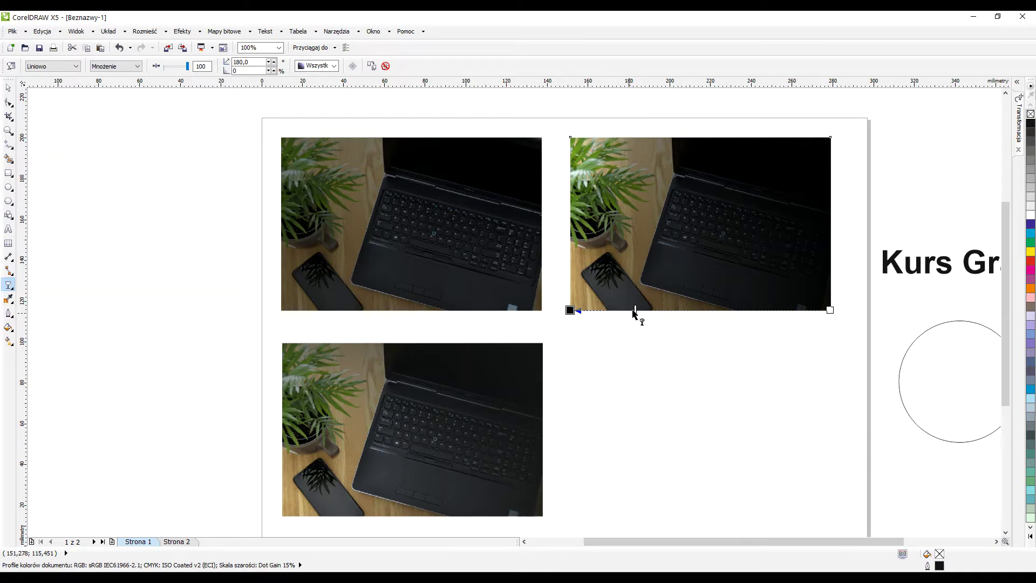
left_click_drag(665, 311, 706, 311)
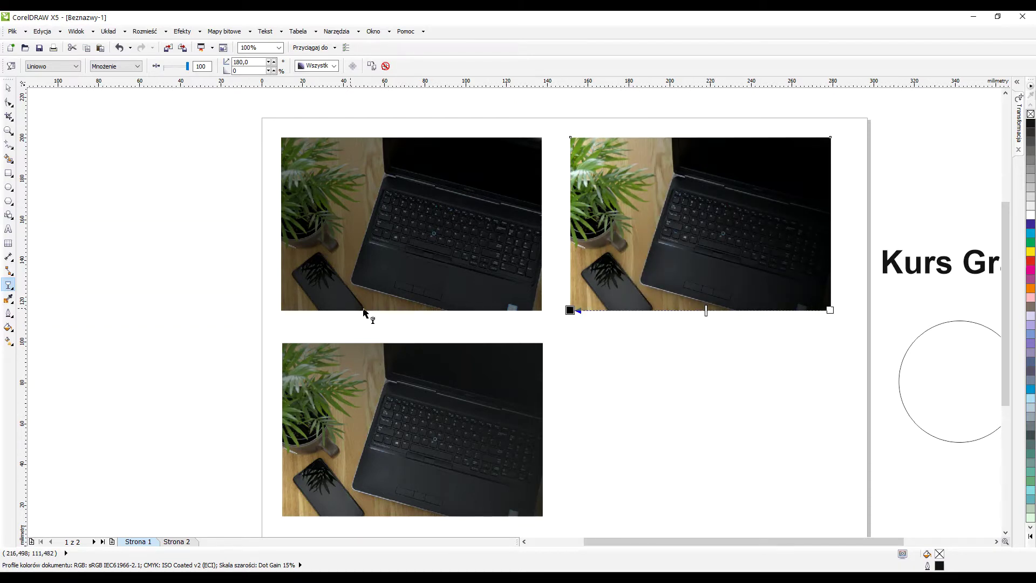
Swap the colours of the upper-right copy's linear transparency, using black as the Od colour and white as the Do colour
left_click(12, 66)
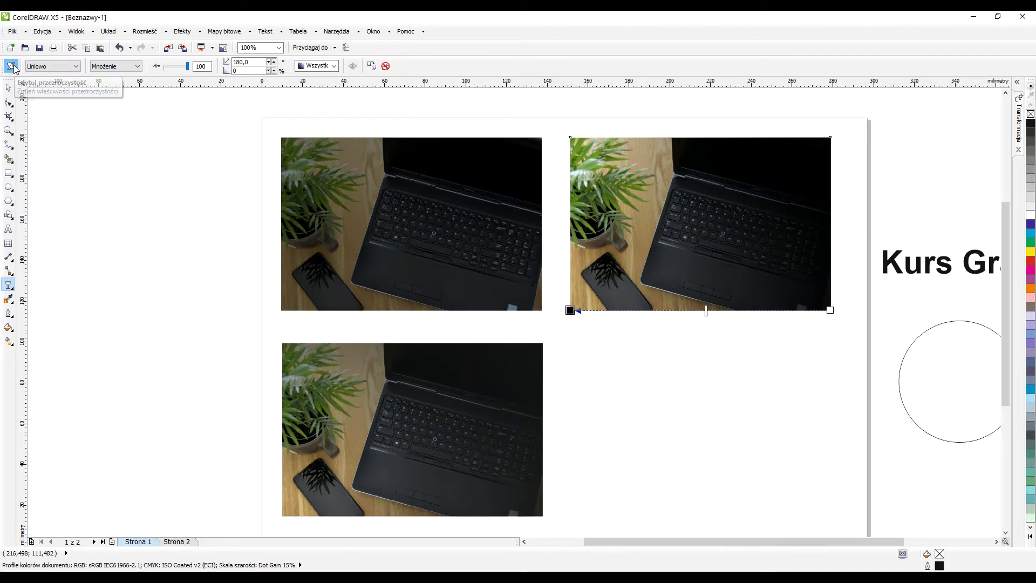
left_click(460, 302)
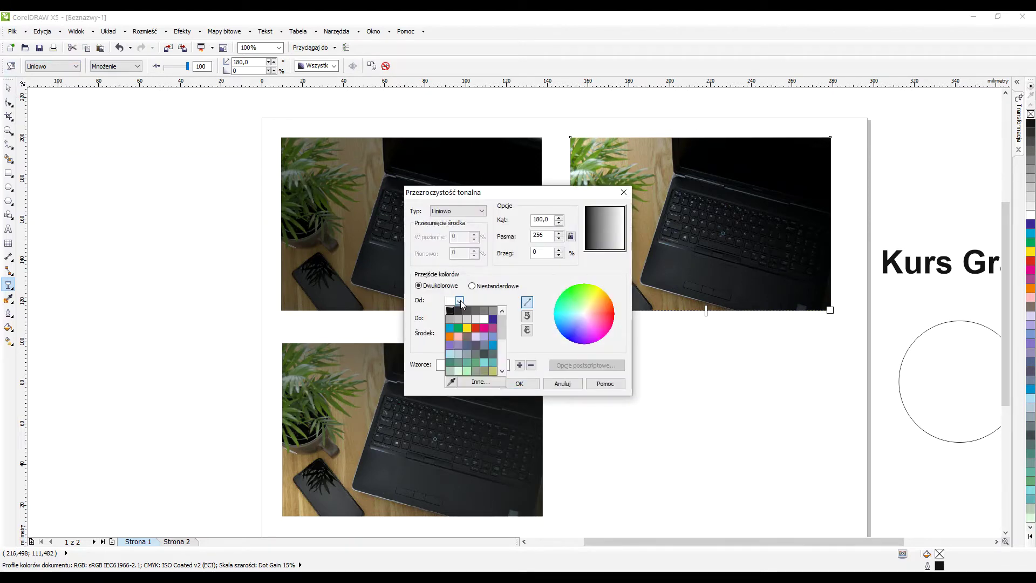
left_click(461, 300)
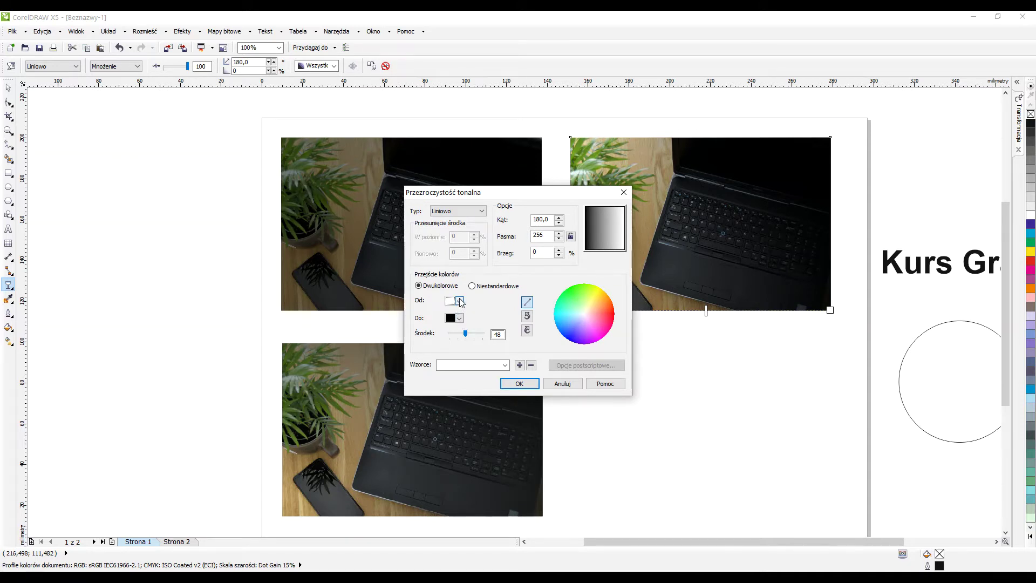
left_click(460, 300)
left_click(450, 312)
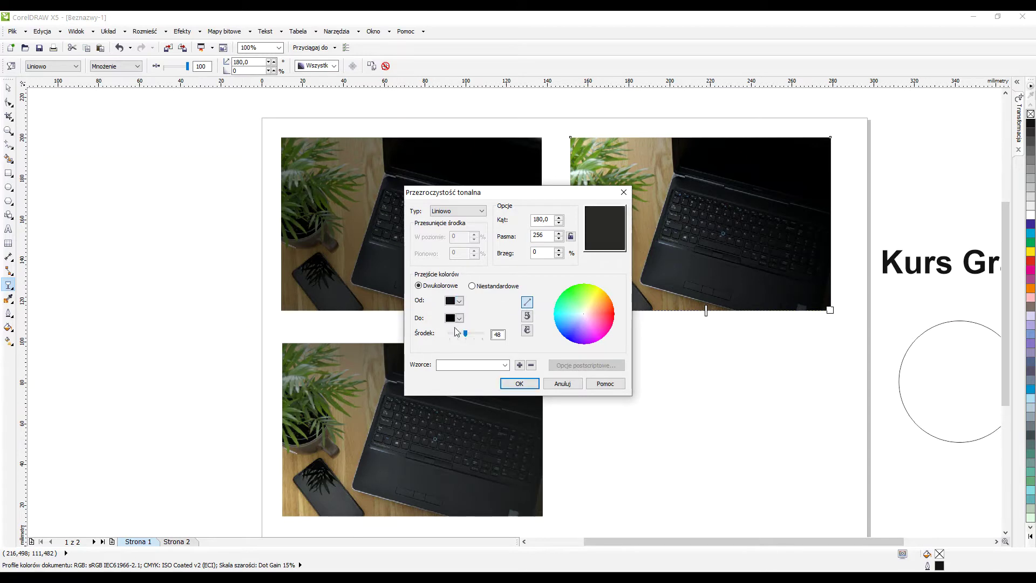
left_click(460, 318)
left_click(450, 328)
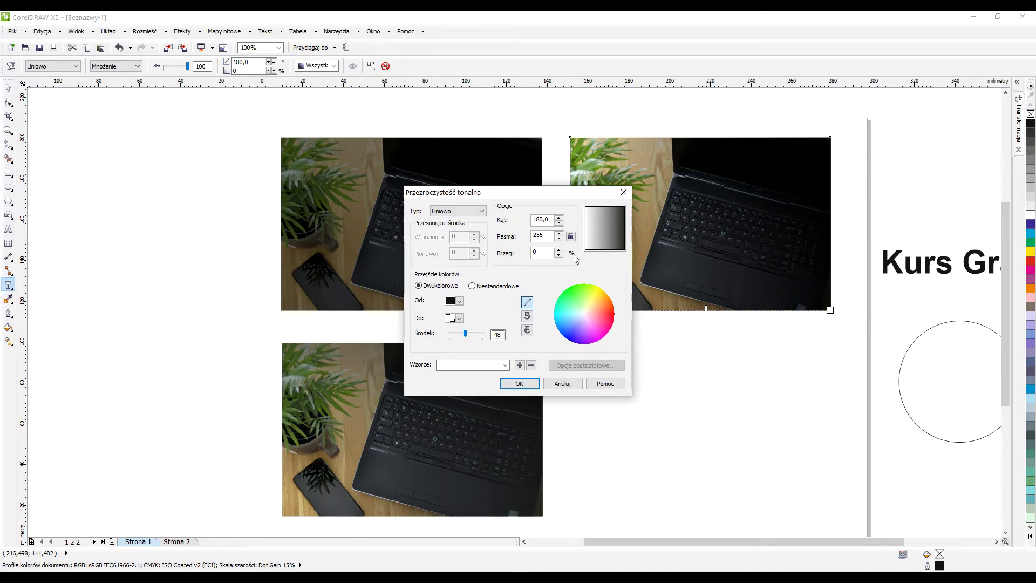
left_click(520, 384)
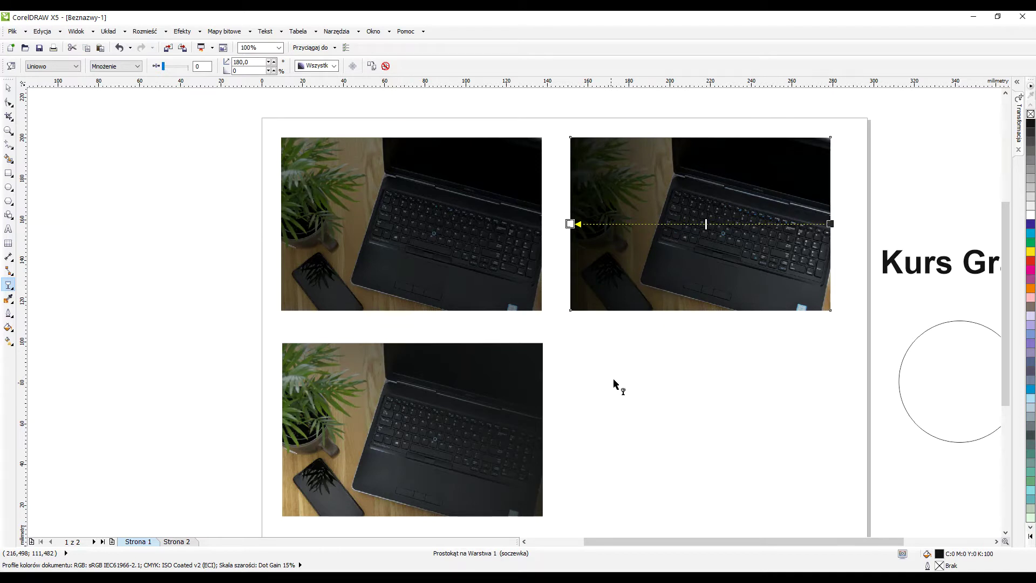
Centre the lower copy's radial transparency on the photo and place its outer end at the photo's bottom-right corner
left_click(471, 440)
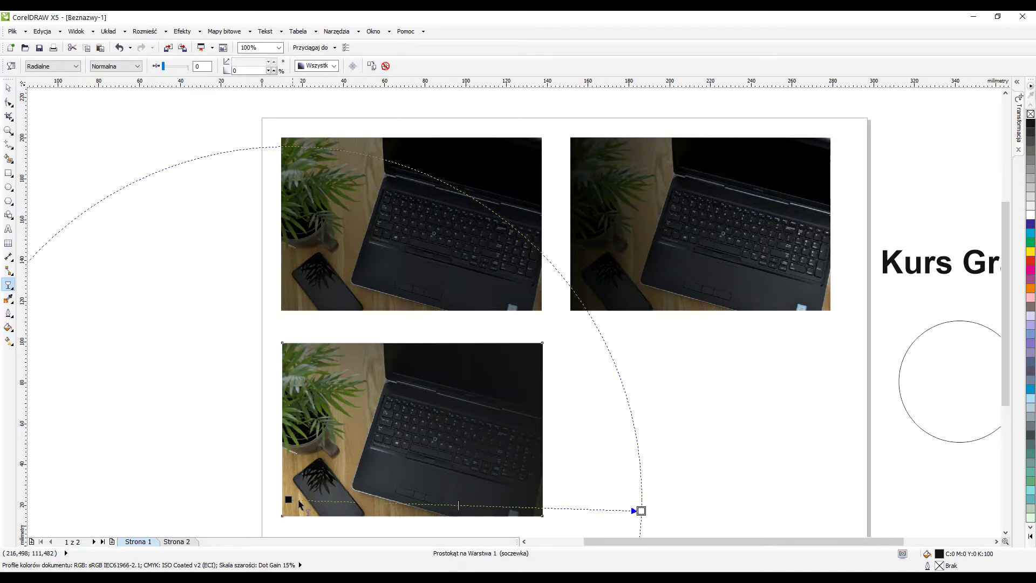
left_click_drag(292, 500, 412, 430)
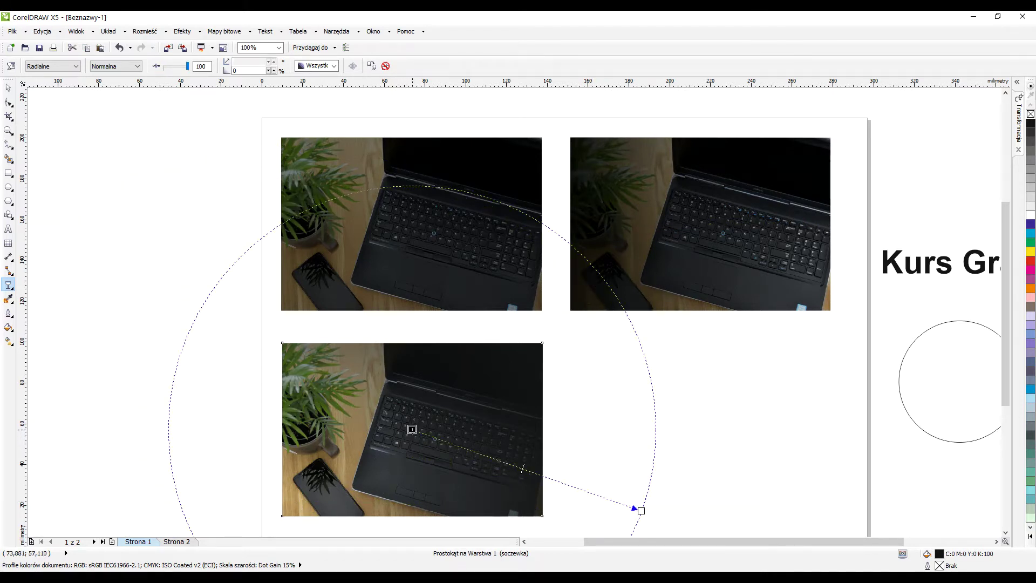
left_click_drag(646, 513, 545, 517)
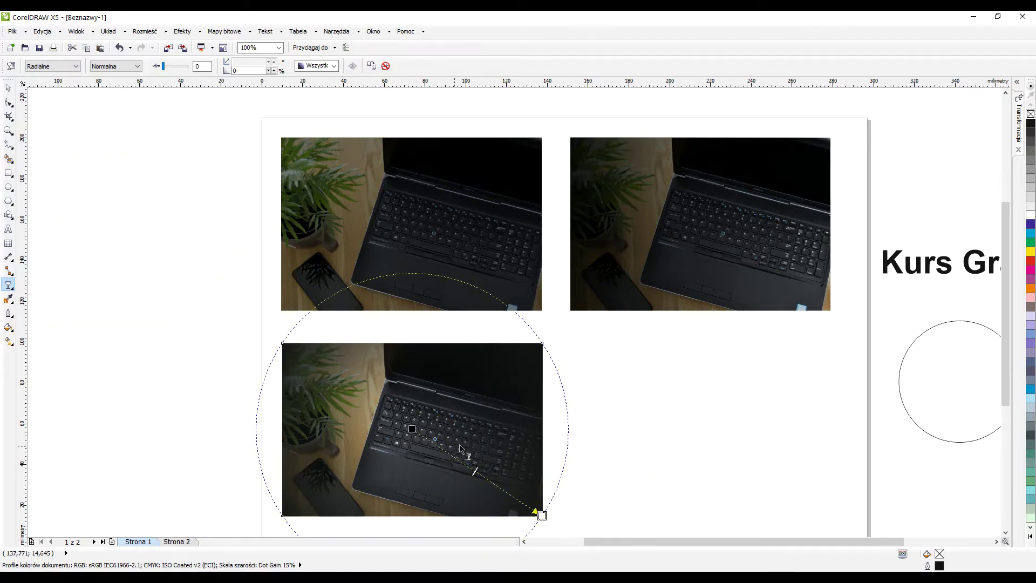
Swap the lower copy's radial transparency colours to black as Od and white as Do, and nudge its midpoint to about 53
left_click(11, 66)
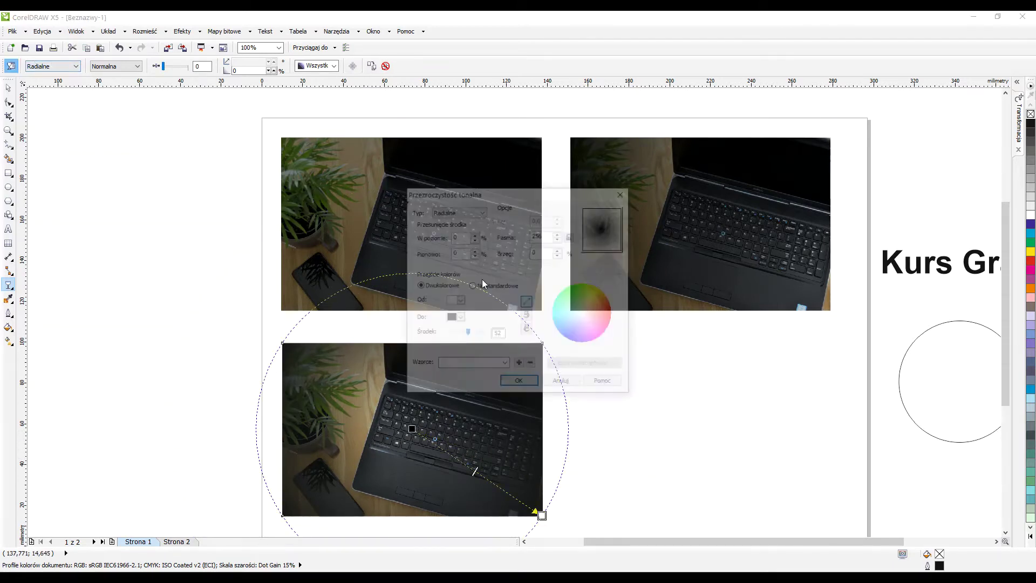
left_click(461, 303)
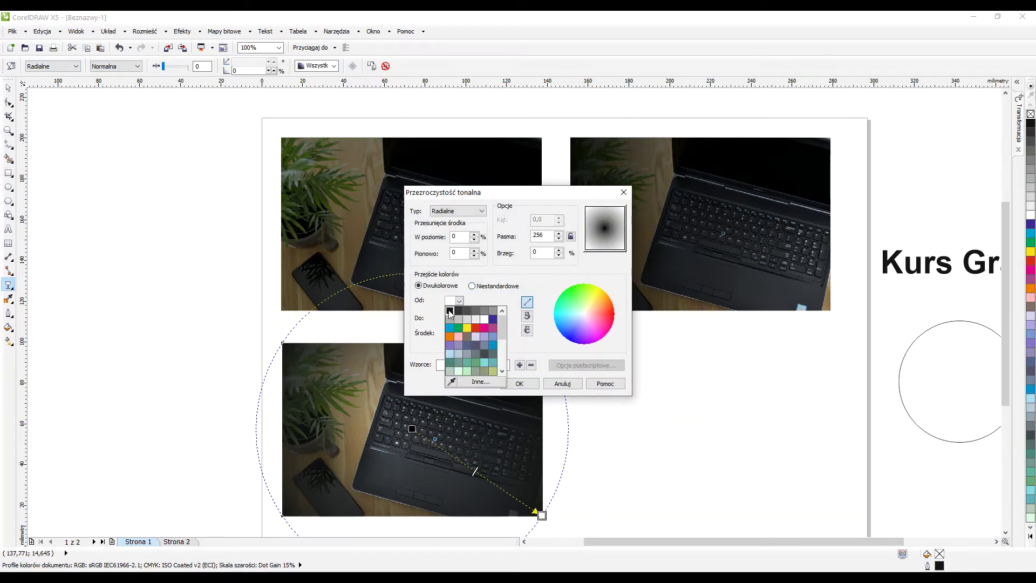
left_click(449, 310)
left_click(459, 318)
left_click(484, 336)
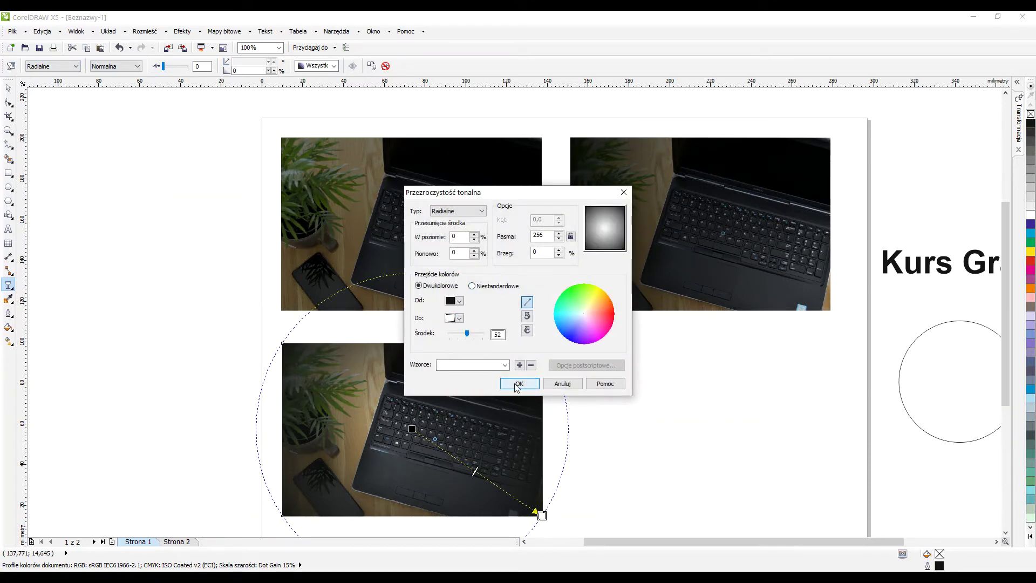
left_click(519, 384)
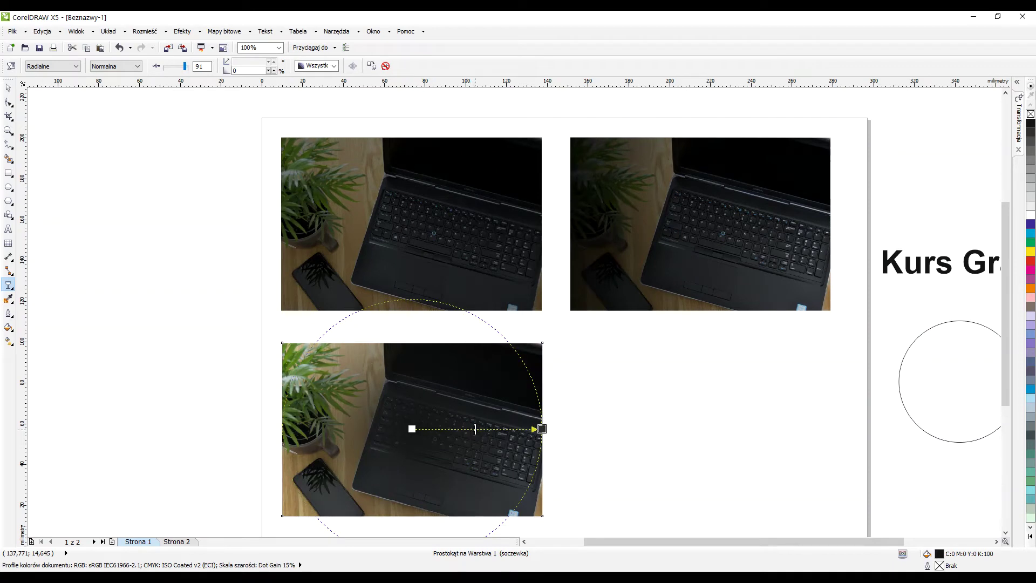
mouse_move(475, 429)
left_mouse_down()
mouse_move(510, 429)
mouse_move(444, 429)
mouse_move(474, 429)
left_mouse_up()
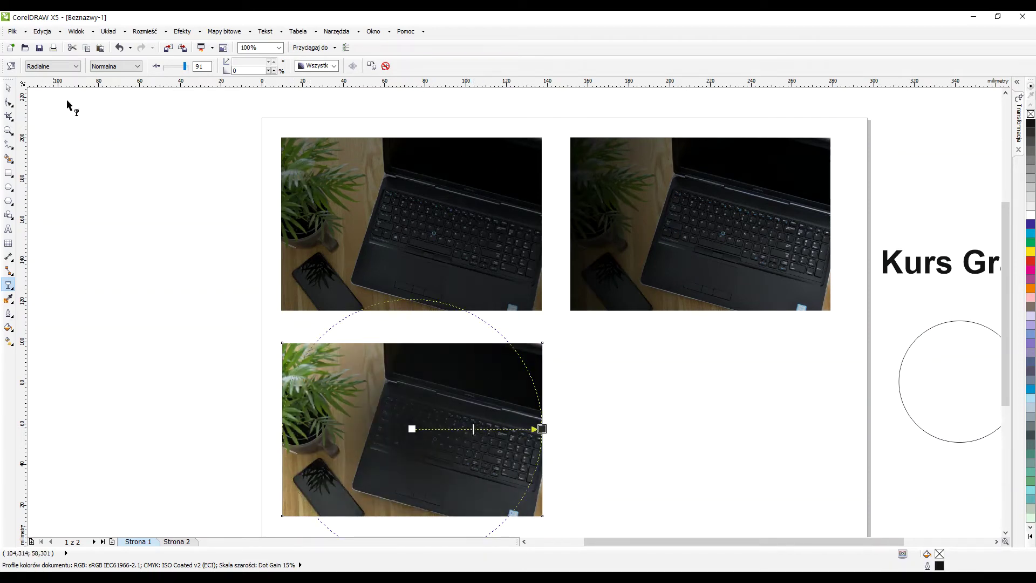
Set the lower copy's radial transparency to 3 bands (Pasma) and inspect the stepped rings on the photo
left_click(11, 66)
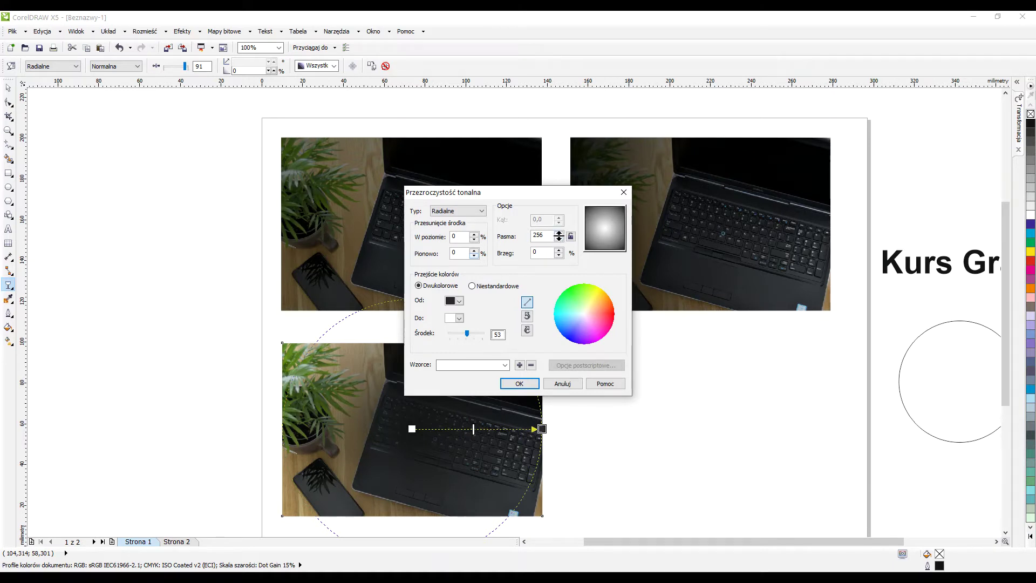
left_click_drag(559, 236, 574, 488)
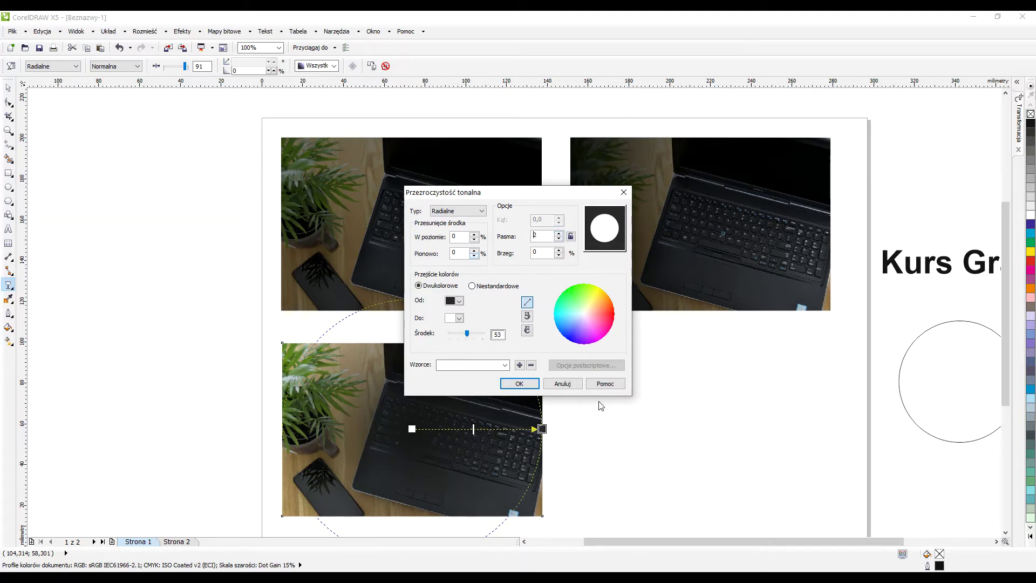
left_click(560, 233)
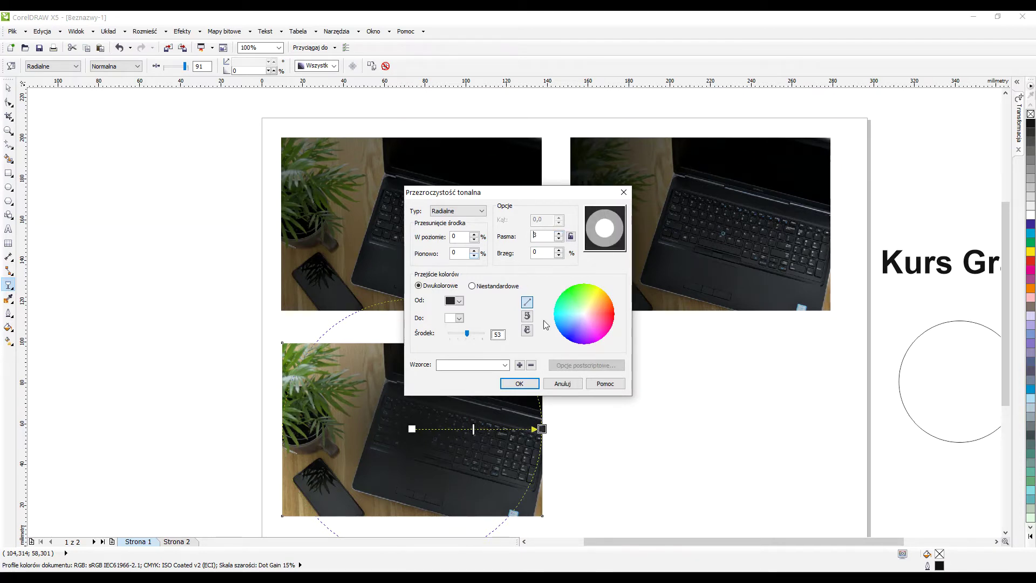
left_click(519, 383)
scroll(428, 489, "up", 1)
scroll(519, 315, "down", 2)
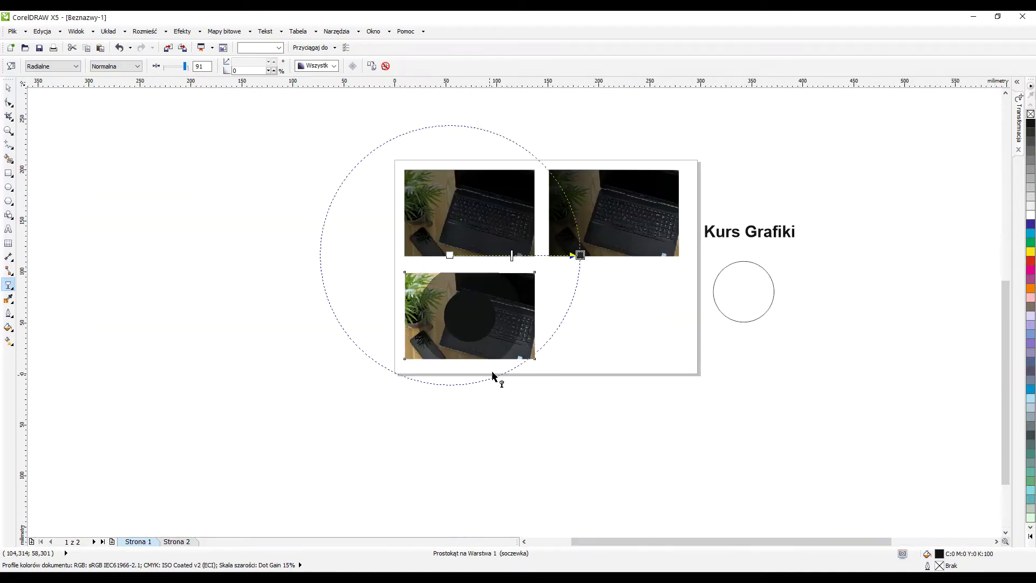
scroll(493, 375, "up", 1)
scroll(518, 263, "up", 1)
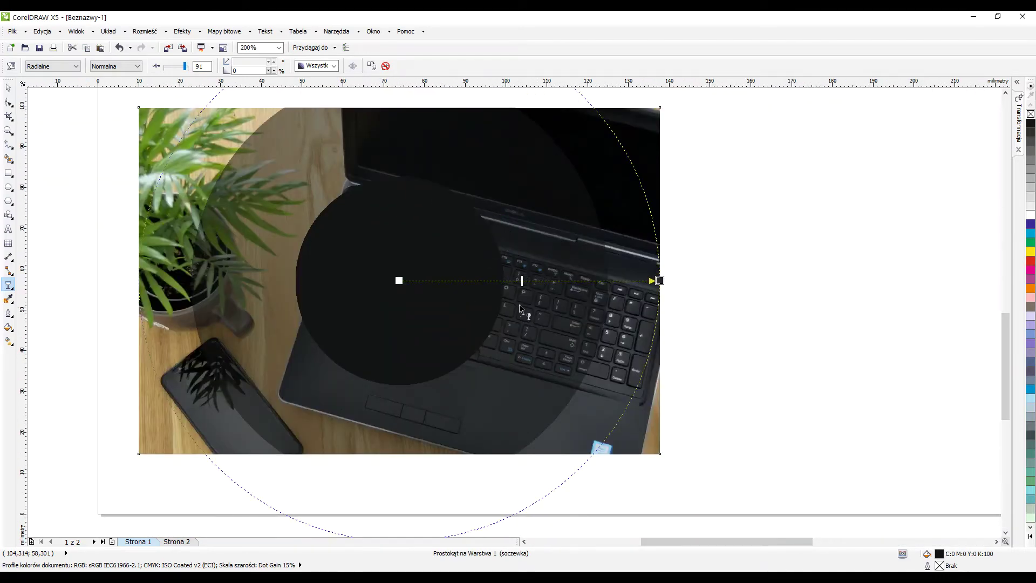
scroll(520, 308, "down", 1)
scroll(516, 261, "up", 1)
scroll(487, 326, "down", 1)
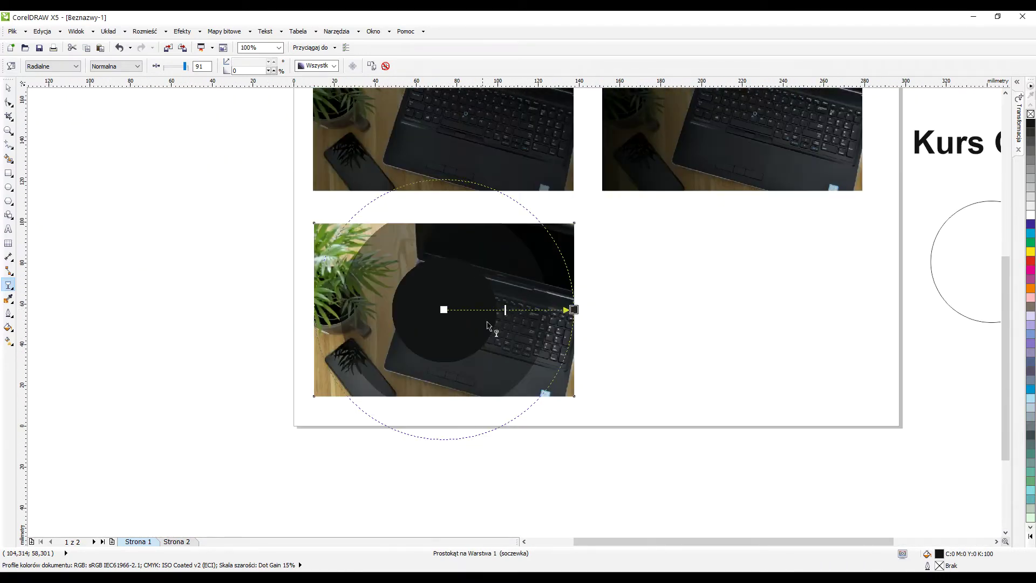
Raise the band count (Pasma) of the lower copy's radial transparency to 10 and apply it
left_click(11, 66)
left_click_drag(535, 196, 702, 234)
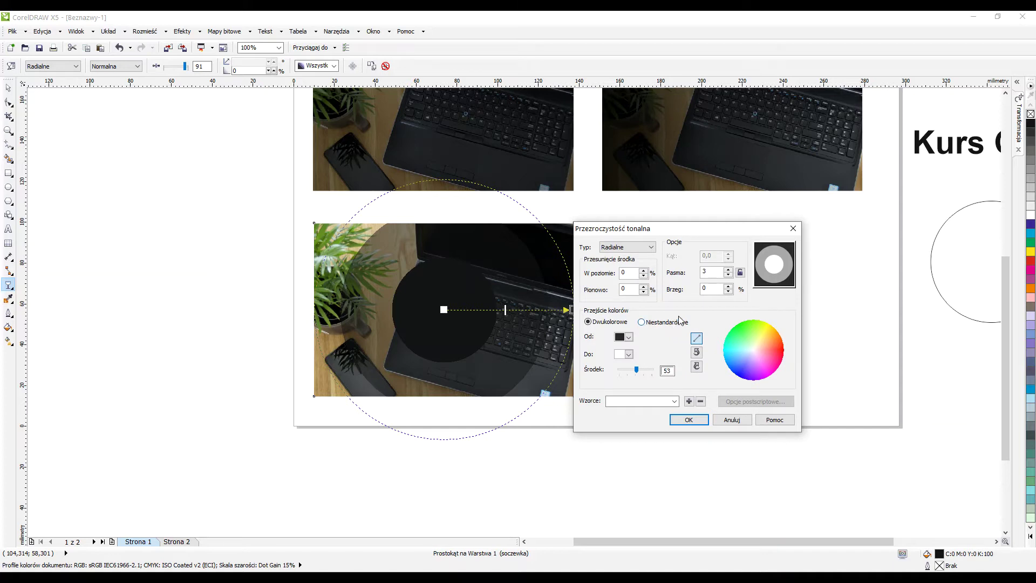
left_click(731, 270)
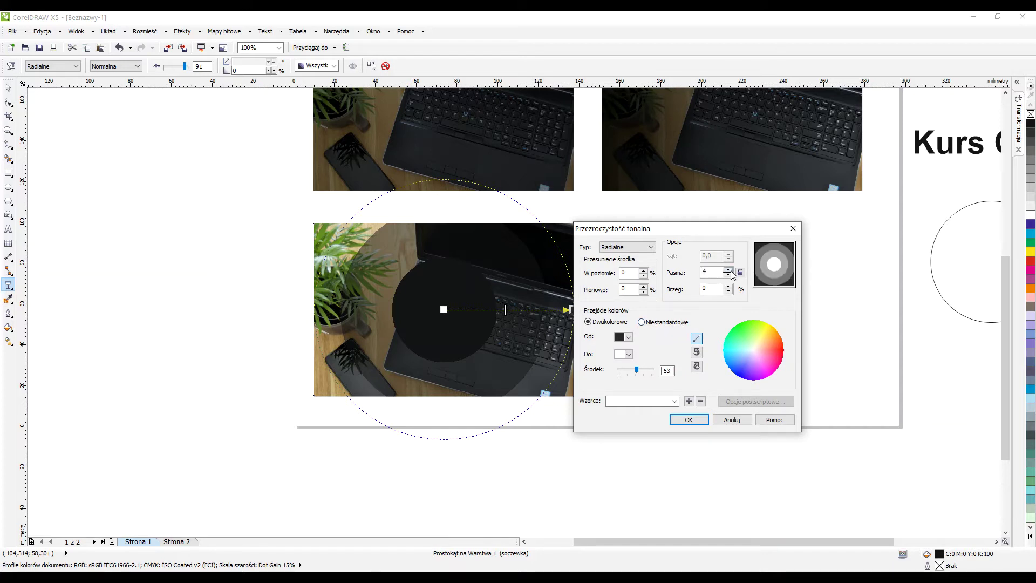
left_click(731, 270)
left_click(730, 270)
left_click(730, 271)
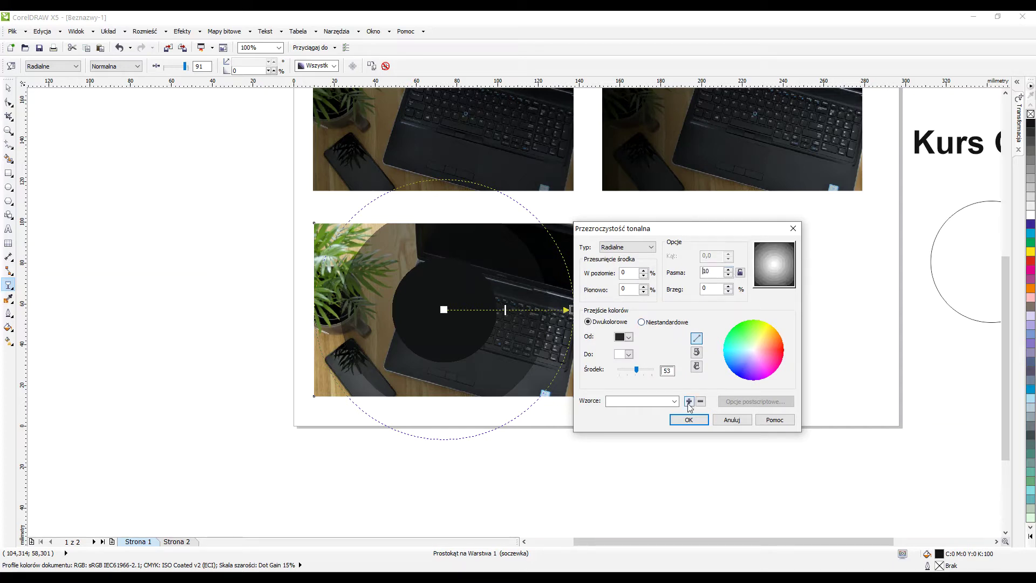
left_click(689, 420)
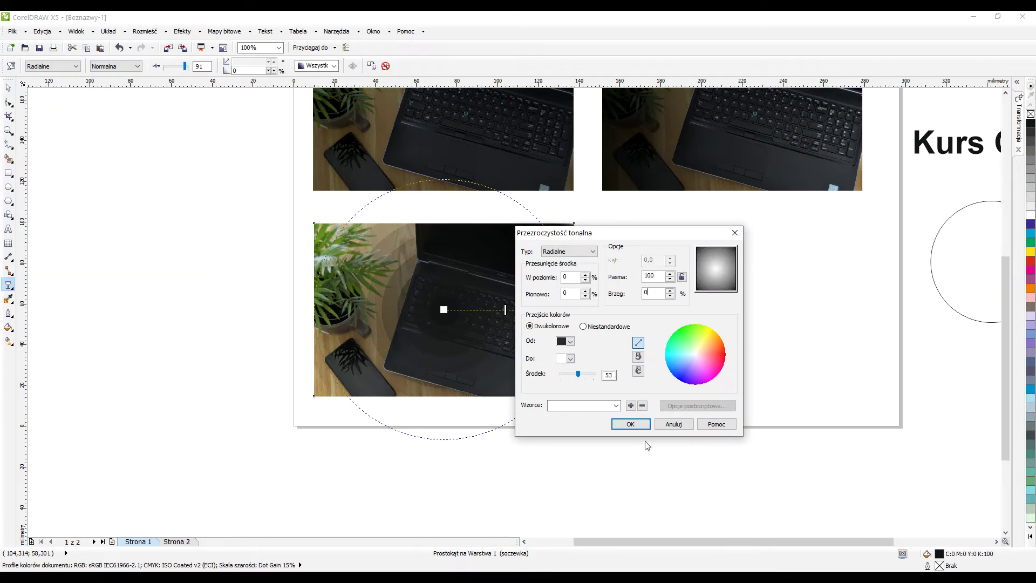
Apply 100 bands (Pasma) to the lower copy's radial transparency and check the smoothness of the gradient
left_click(643, 425)
scroll(424, 318, "up", 4)
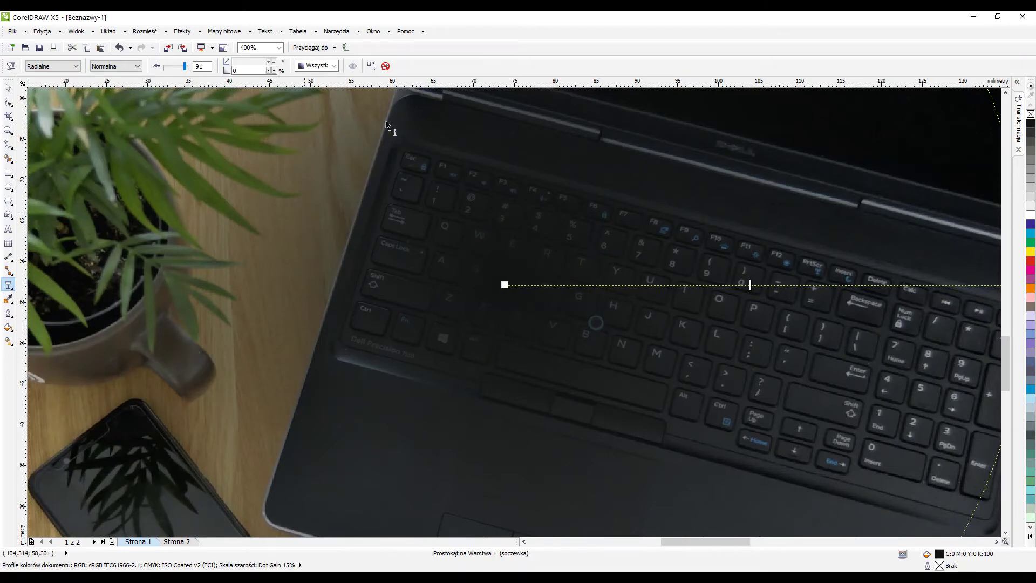
scroll(400, 338, "down", 2)
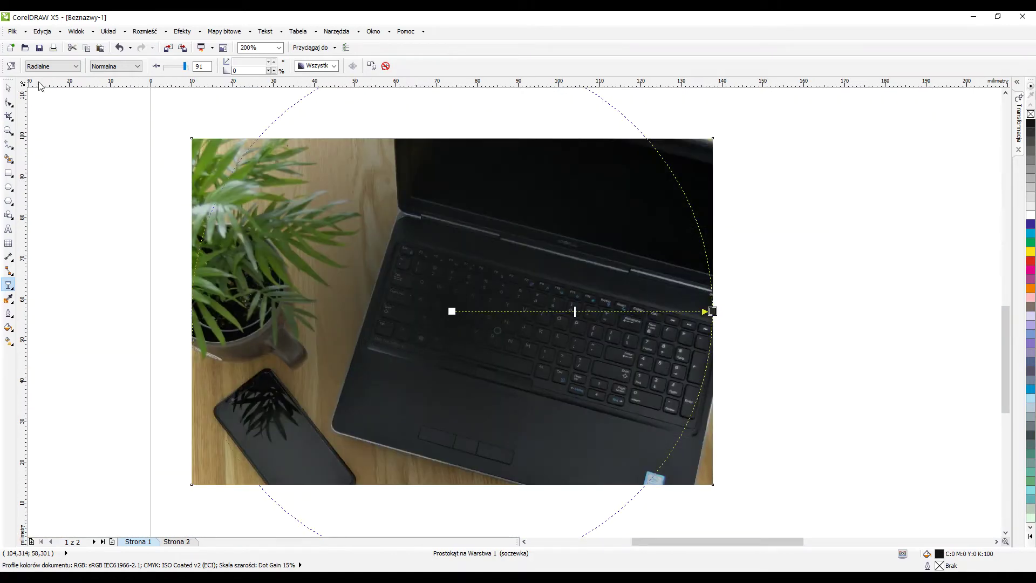
Review the lower copy's Przezroczystość tonalna settings and examine its gradient close up over the keyboard
left_click(11, 65)
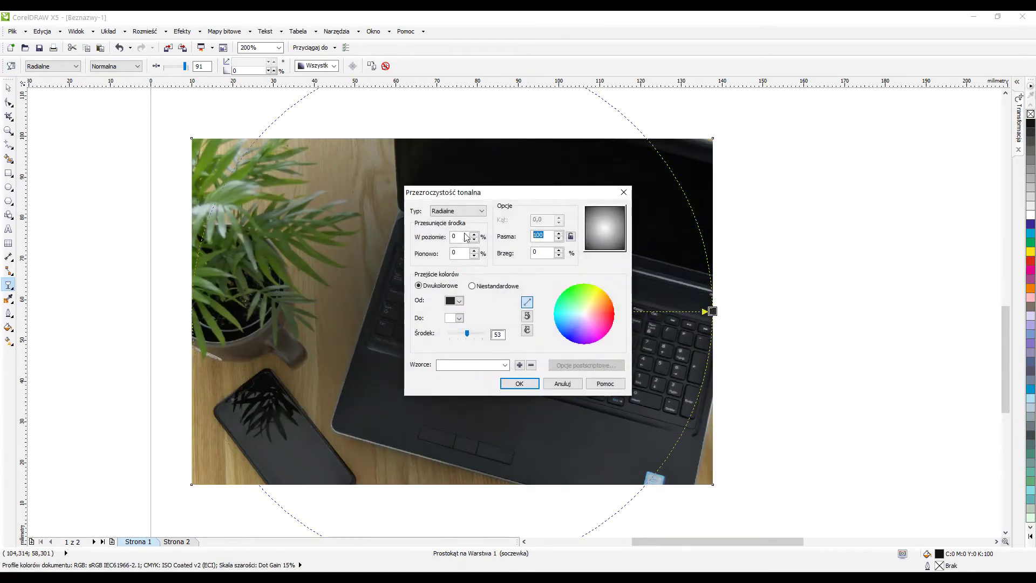
key("Return")
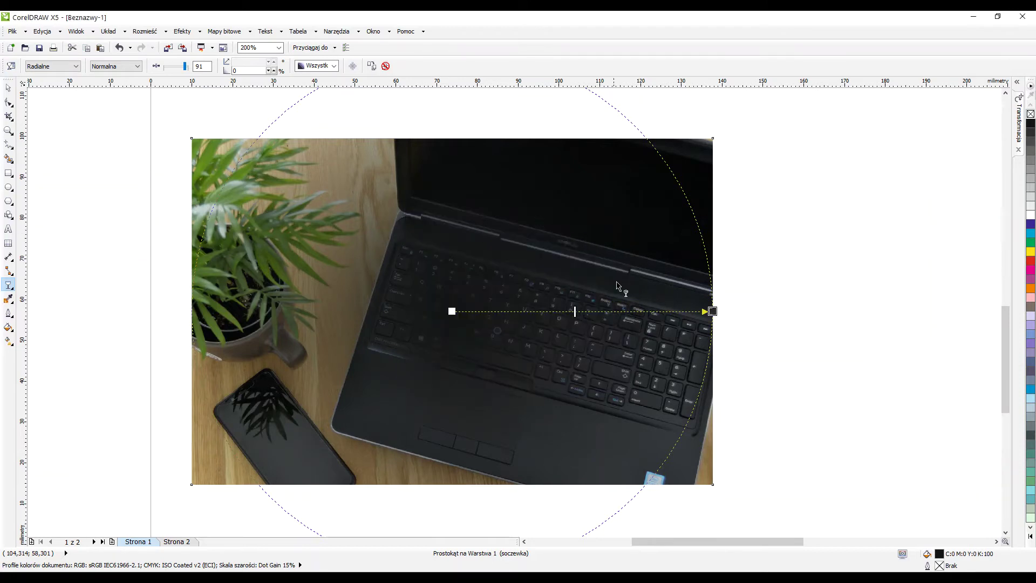
scroll(414, 278, "up", 4)
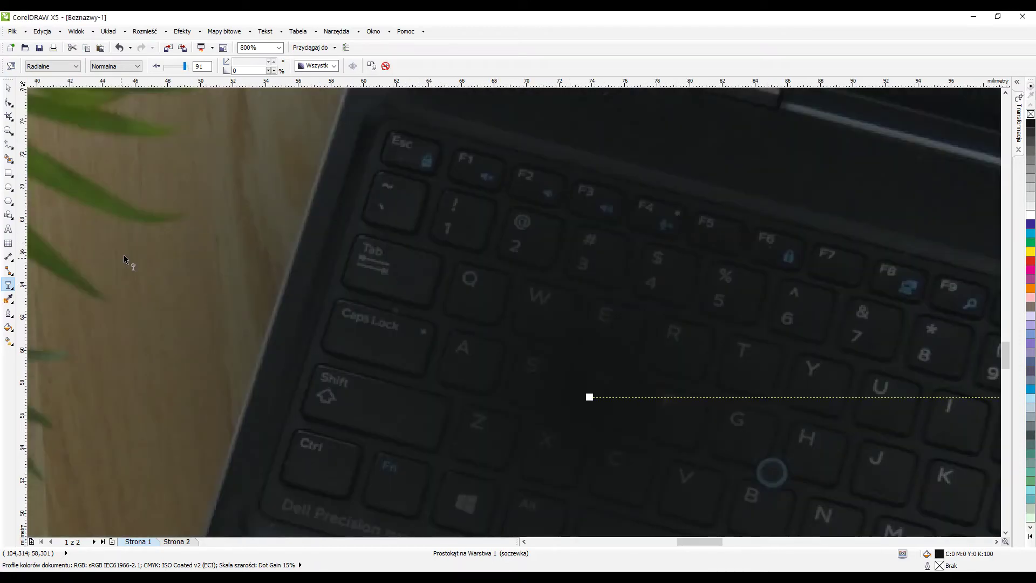
scroll(242, 283, "down", 4)
scroll(314, 307, "down", 4)
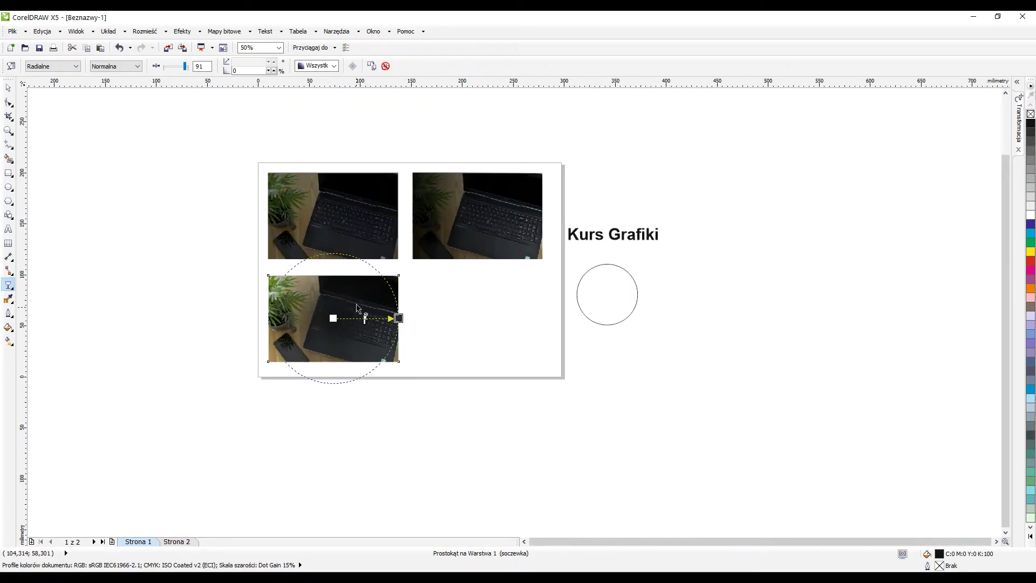
scroll(357, 309, "up", 2)
left_click(8, 88)
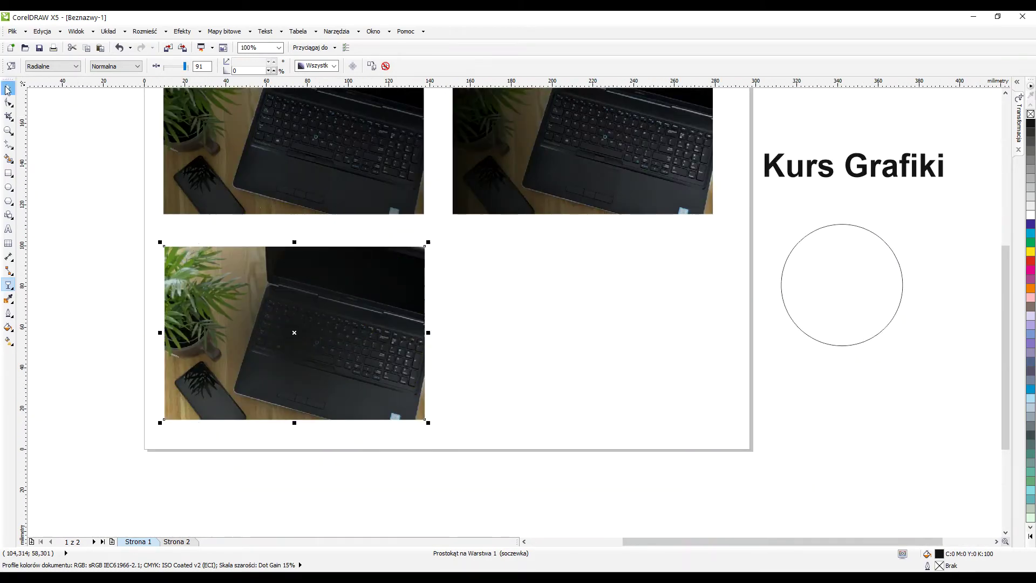
left_click(10, 285)
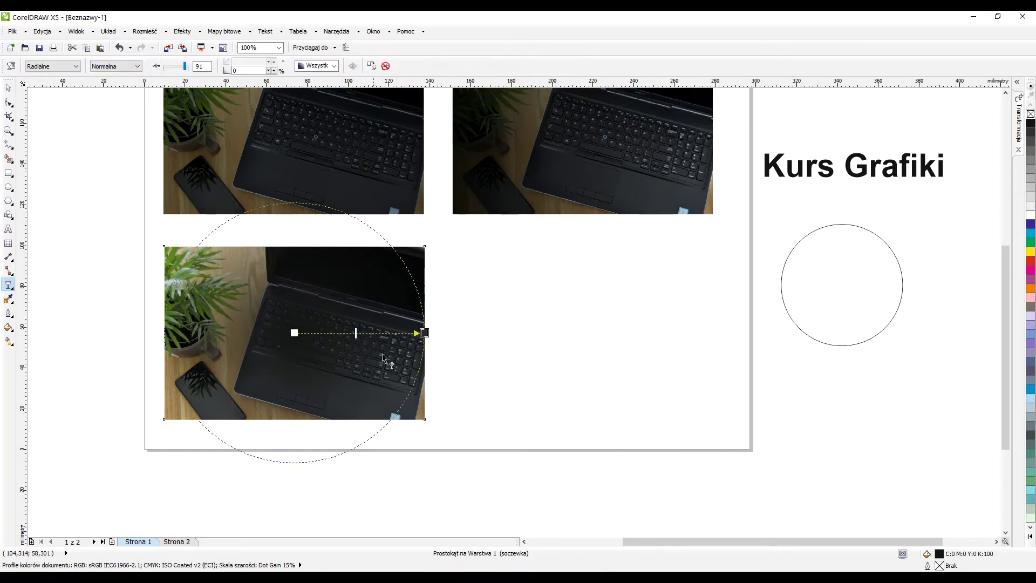
left_click(8, 87)
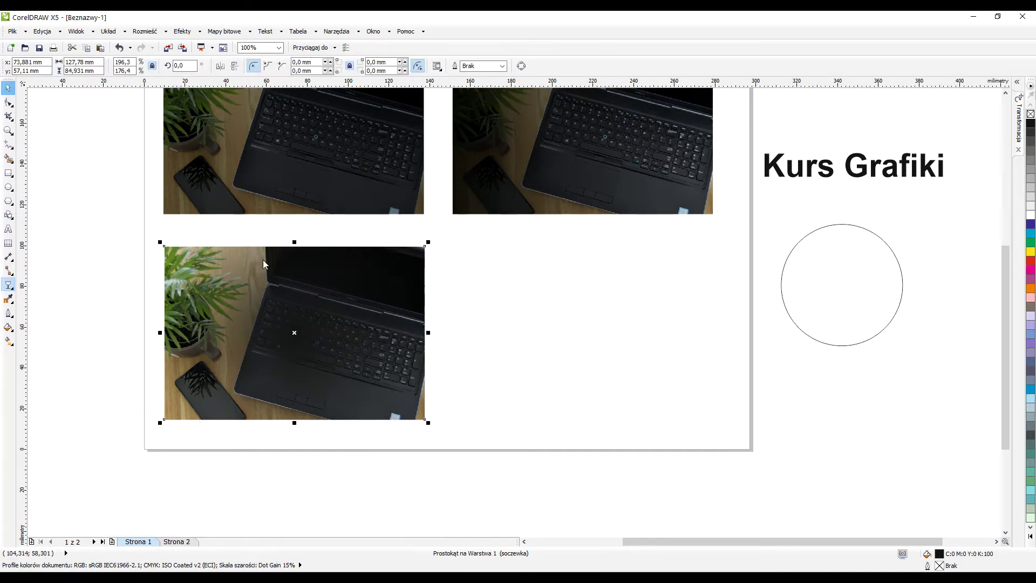
Select the rectangle over the upper-right photo and remove its linear transparency
key("Escape")
scroll(448, 245, "down", 1)
scroll(593, 274, "up", 2)
left_click(593, 274)
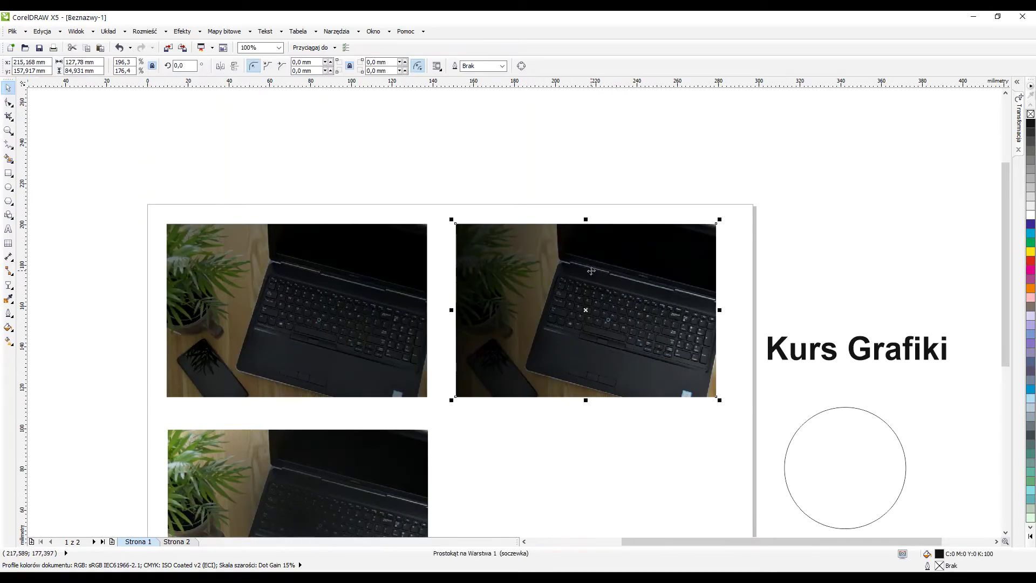
left_click(9, 287)
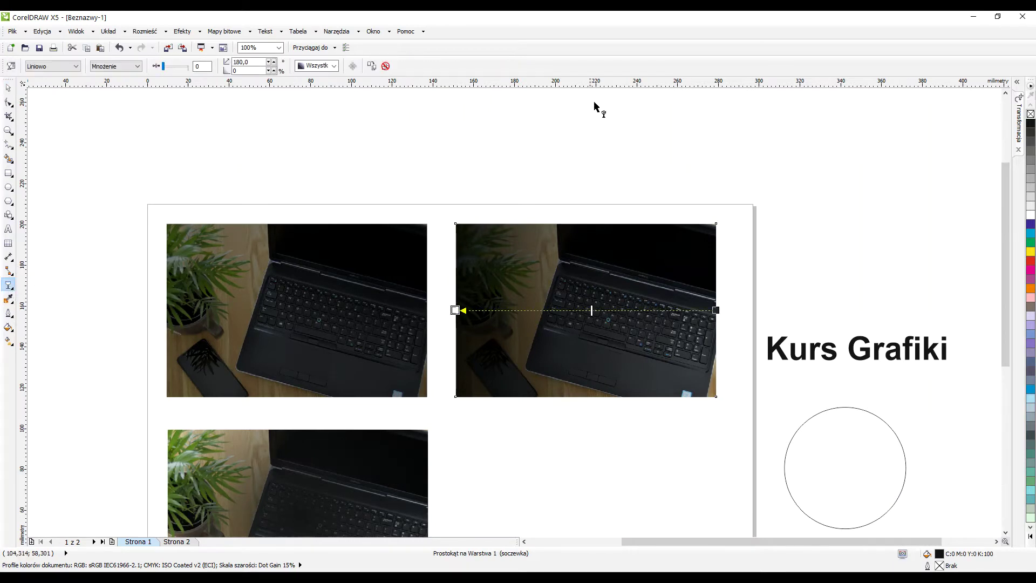
left_click(386, 66)
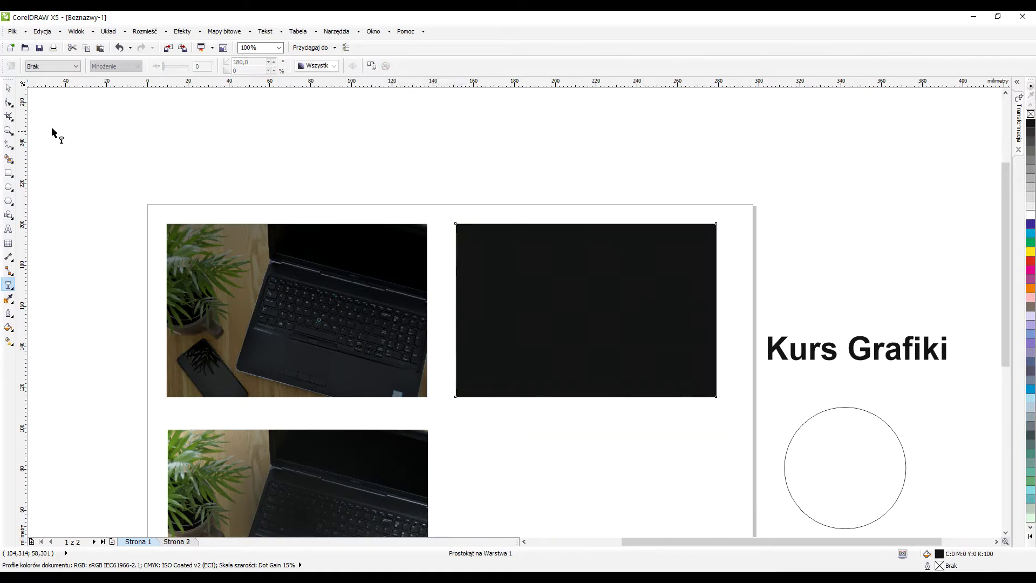
Move the black rectangle partway down off the upper-right photo, and undo the move
left_click(7, 92)
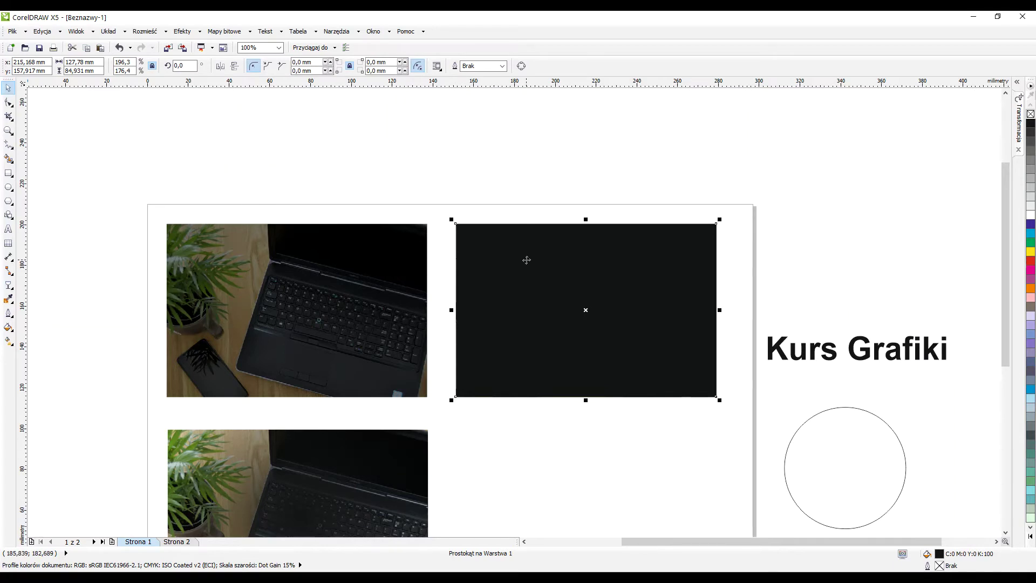
scroll(556, 259, "right", 5)
scroll(650, 283, "down", 1)
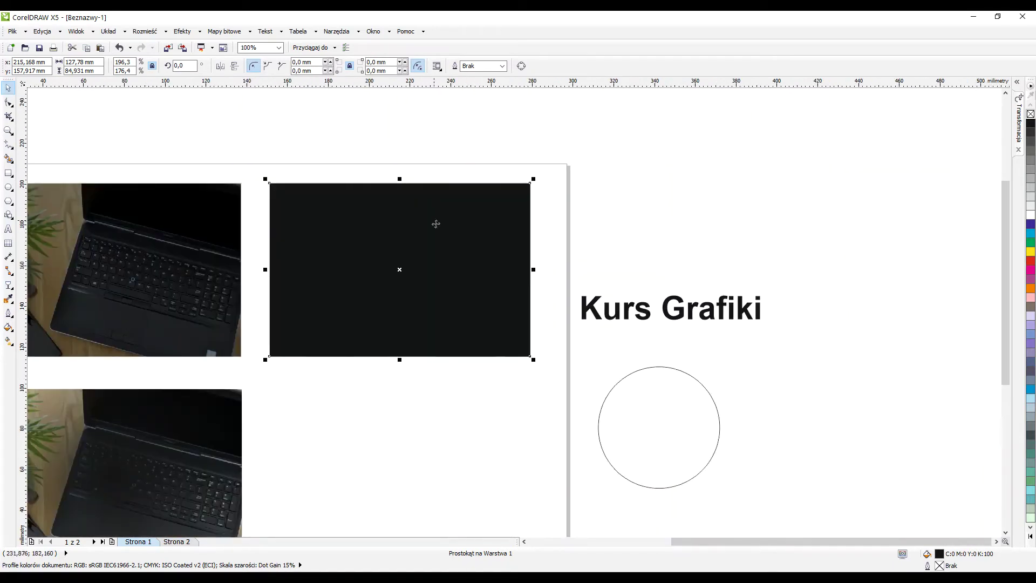
left_click_drag(442, 213, 459, 267)
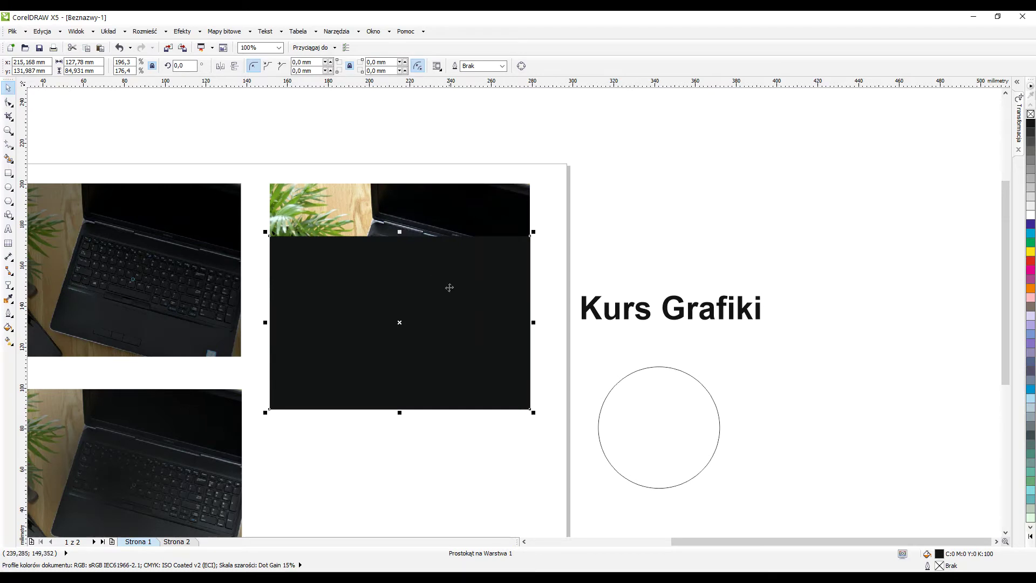
key("ctrl+z")
Send the upper-right black rectangle to the back of the page, behind the photo
right_click(426, 264)
mouse_move(492, 402)
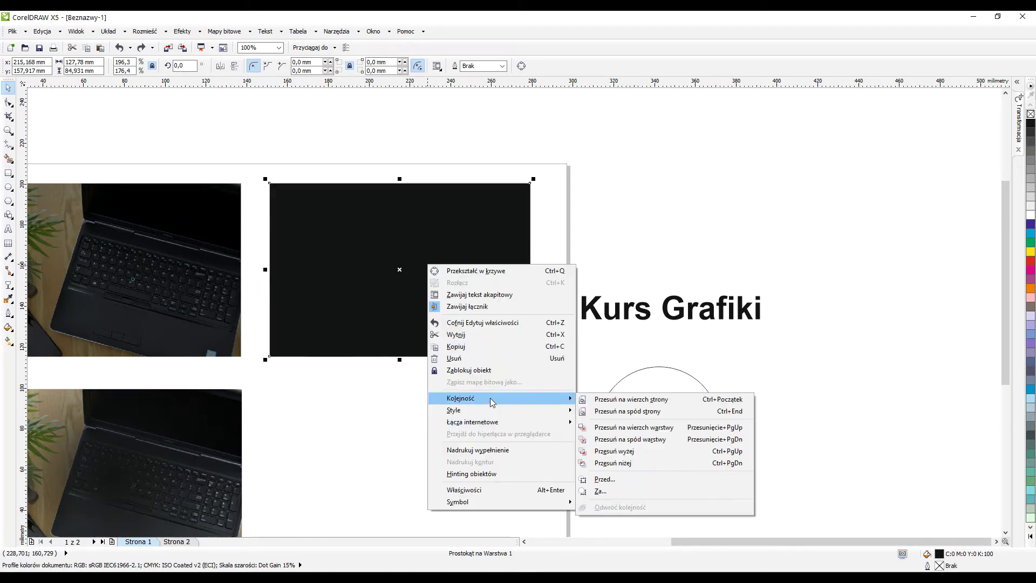
left_click(621, 411)
Apply a Standardowa transparency directly to the upper-right photo bitmap
left_click(409, 201)
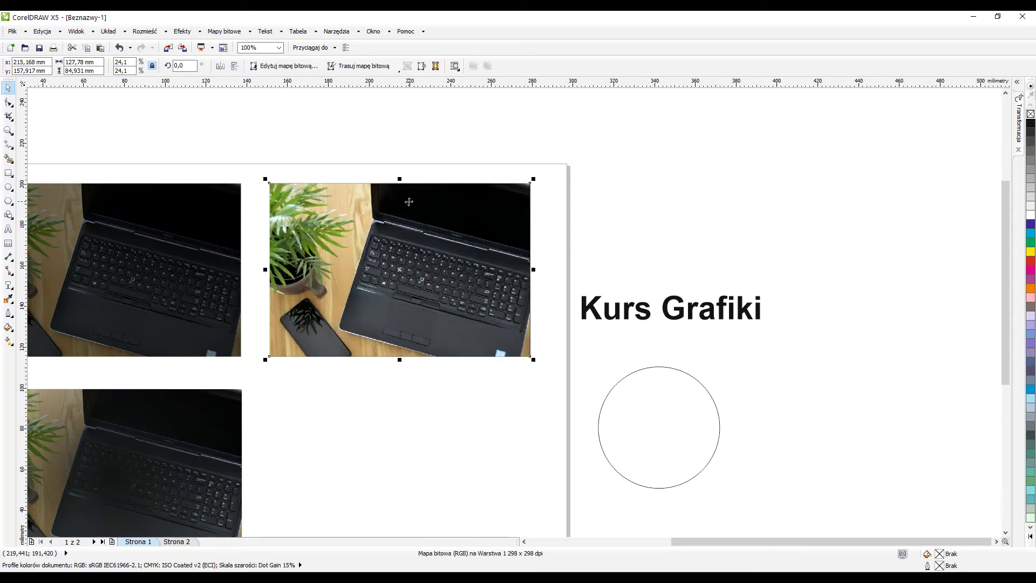
left_click(10, 285)
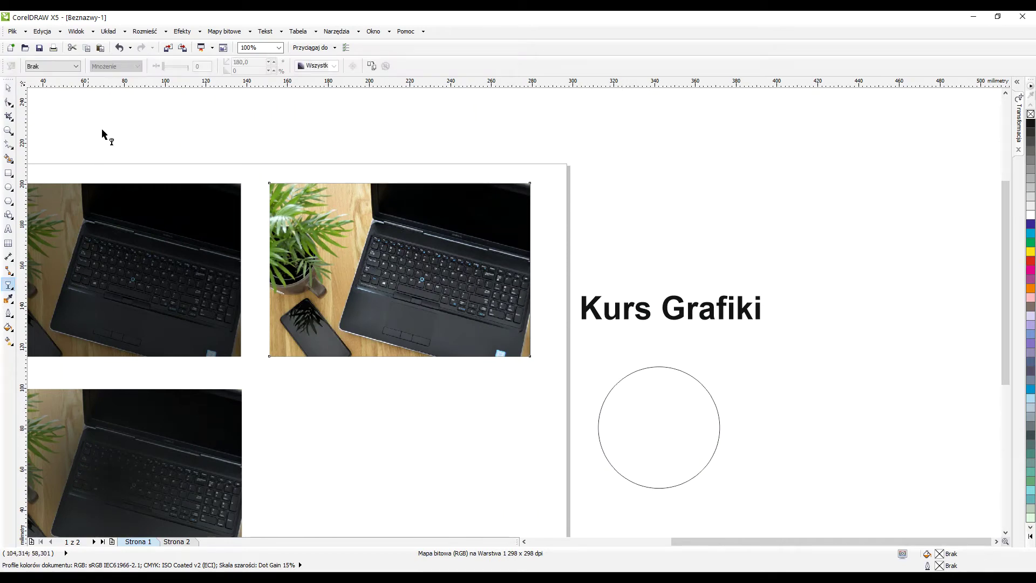
left_click(62, 65)
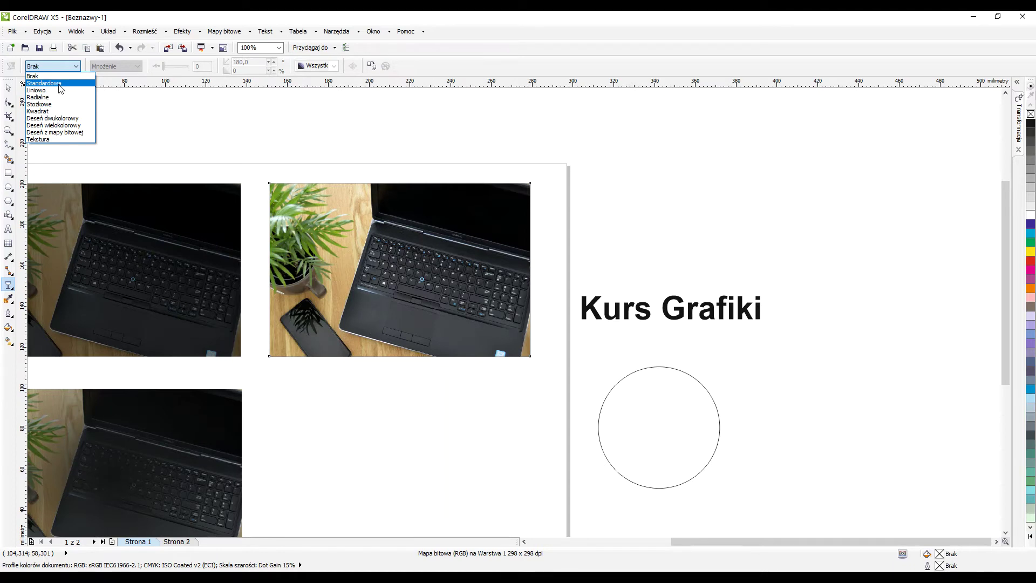
left_click(47, 83)
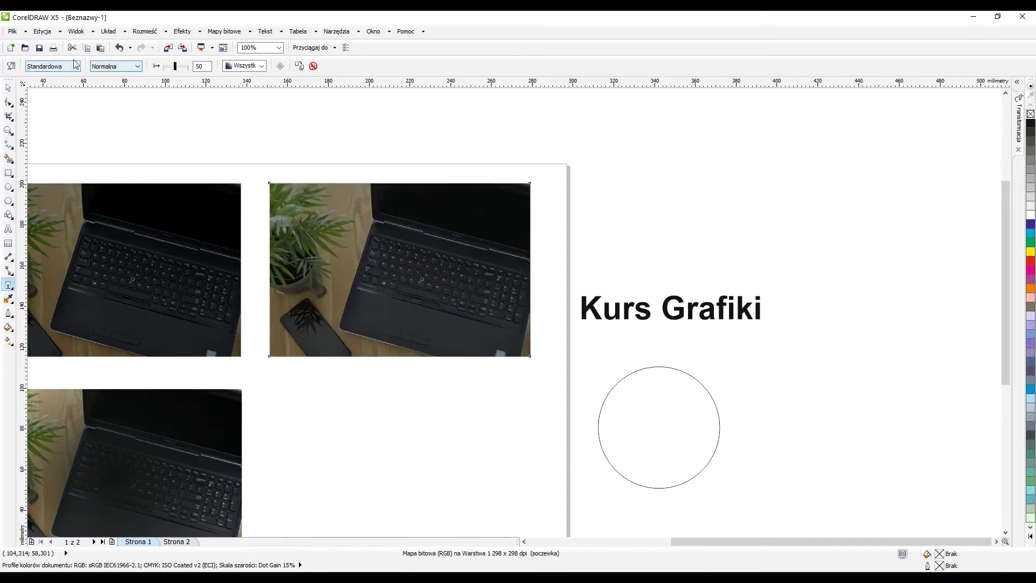
Switch the upper-right photo's transparency merge mode to Mnożenie and try different starting transparency values
left_click(54, 65)
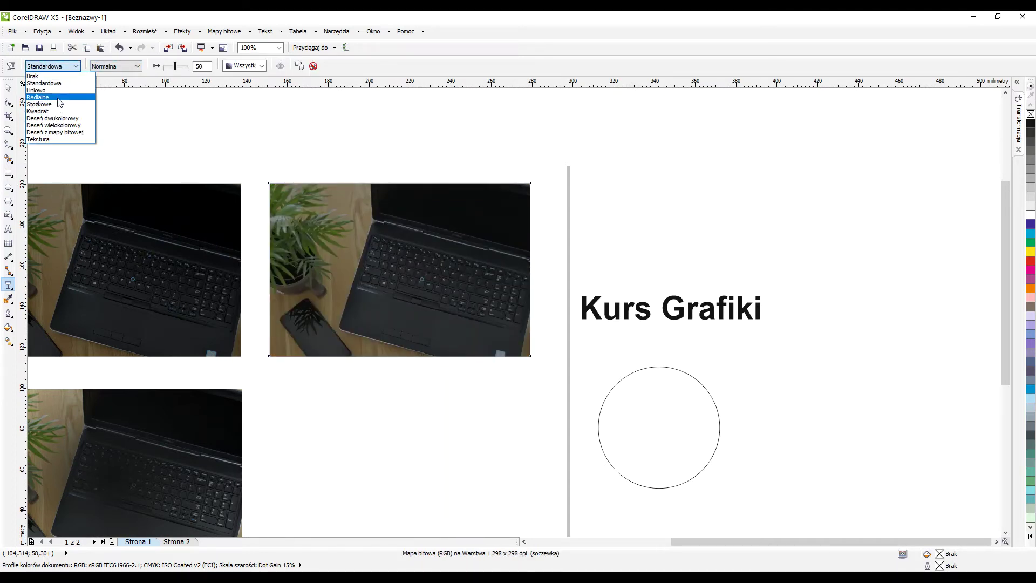
left_click(136, 72)
left_click(136, 68)
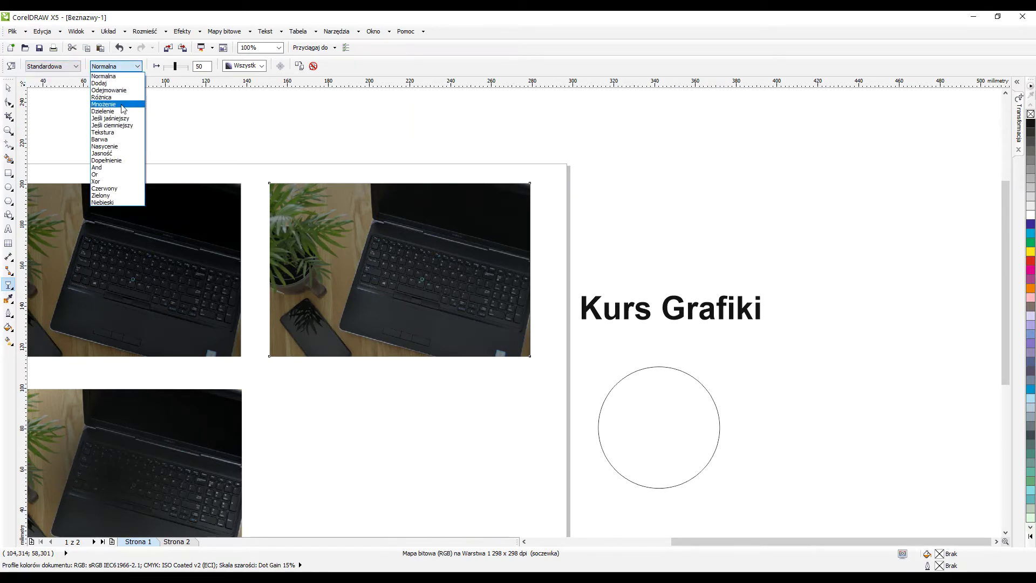
left_click(123, 104)
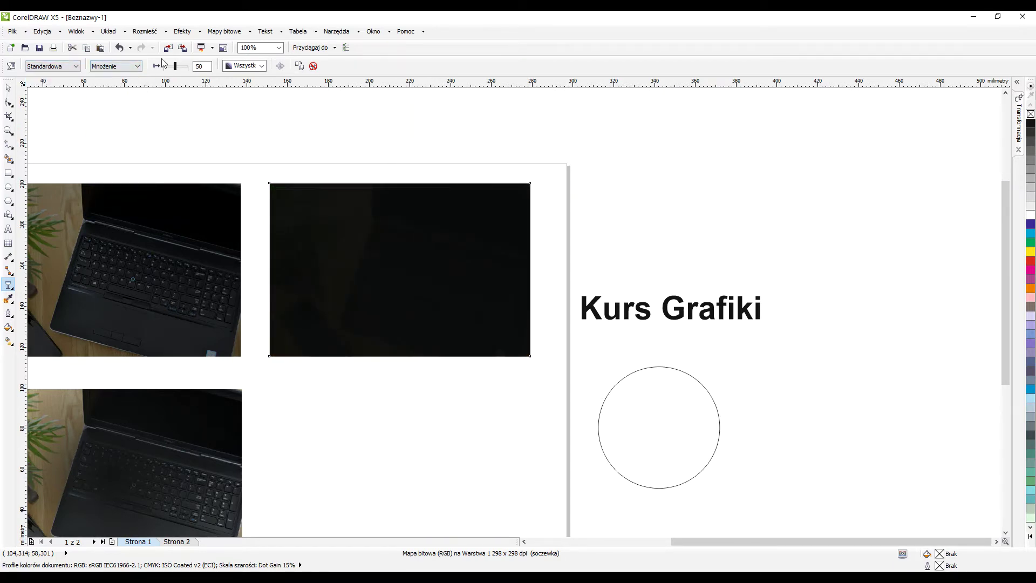
mouse_move(175, 71)
left_mouse_down()
mouse_move(184, 70)
mouse_move(151, 71)
mouse_move(176, 70)
left_mouse_up()
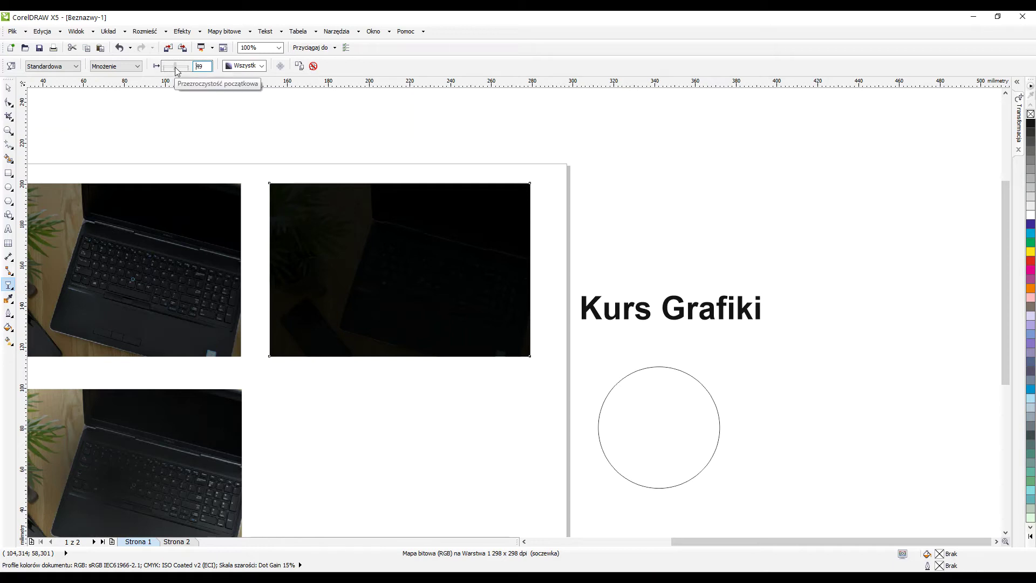
Return the upper-right photo's merge mode to Normalna and set its starting transparency to 50
left_click(124, 71)
left_click(116, 76)
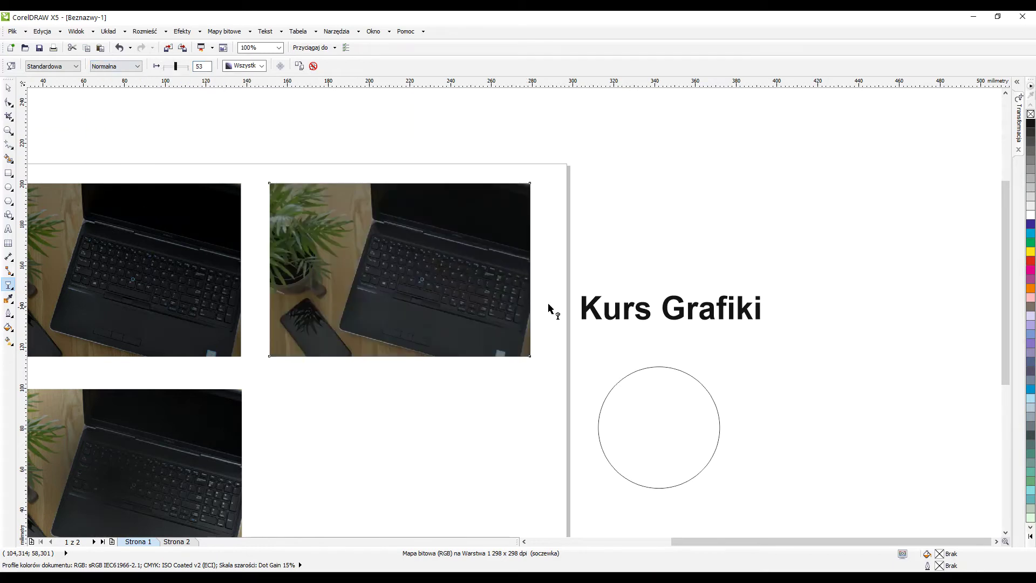
scroll(392, 265, "down", 3)
scroll(391, 251, "up", 3)
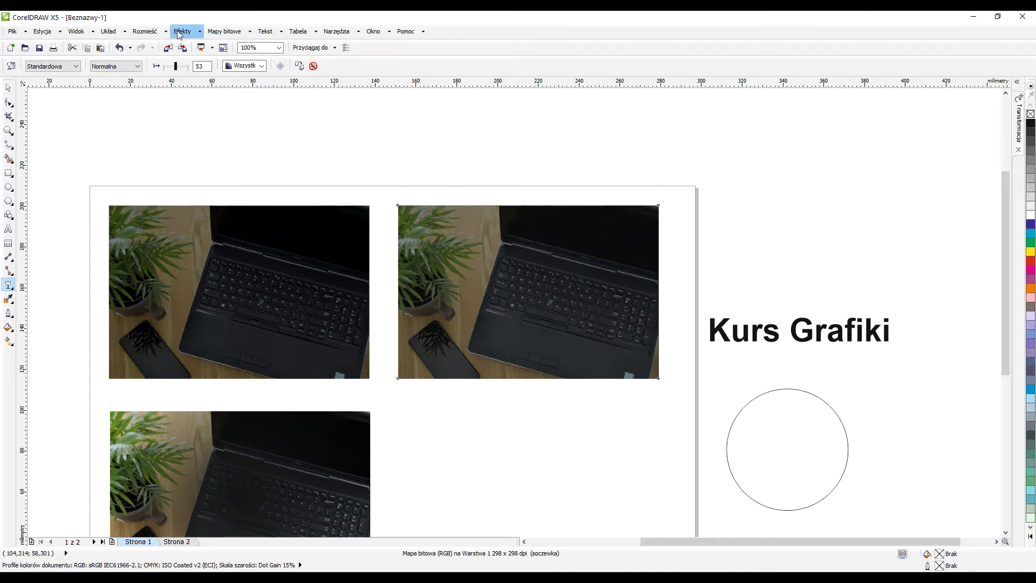
left_click(201, 66)
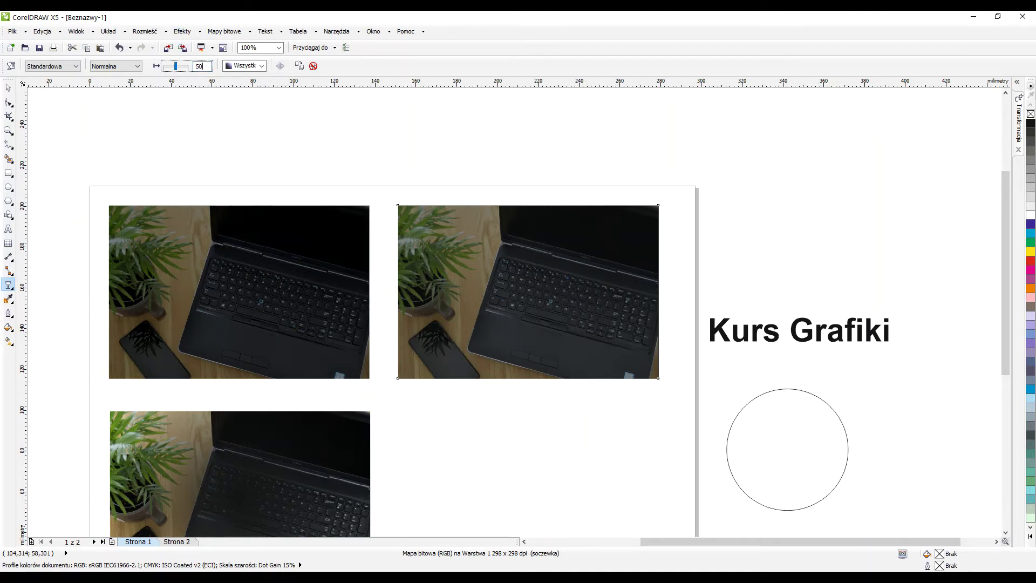
Select the black rectangle over the upper-left photo and set its starting transparency to 50
left_click(271, 243)
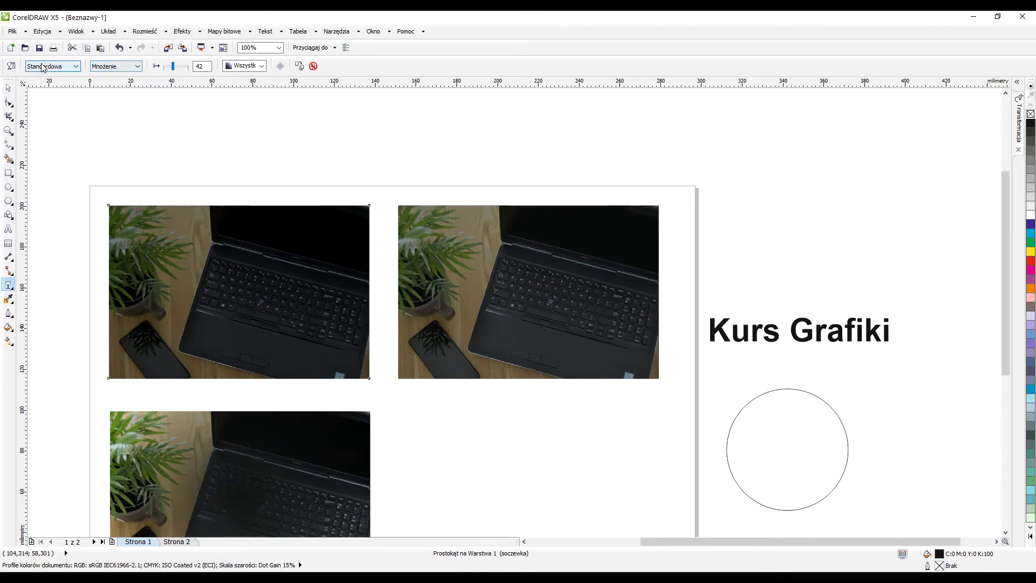
double_click(201, 66)
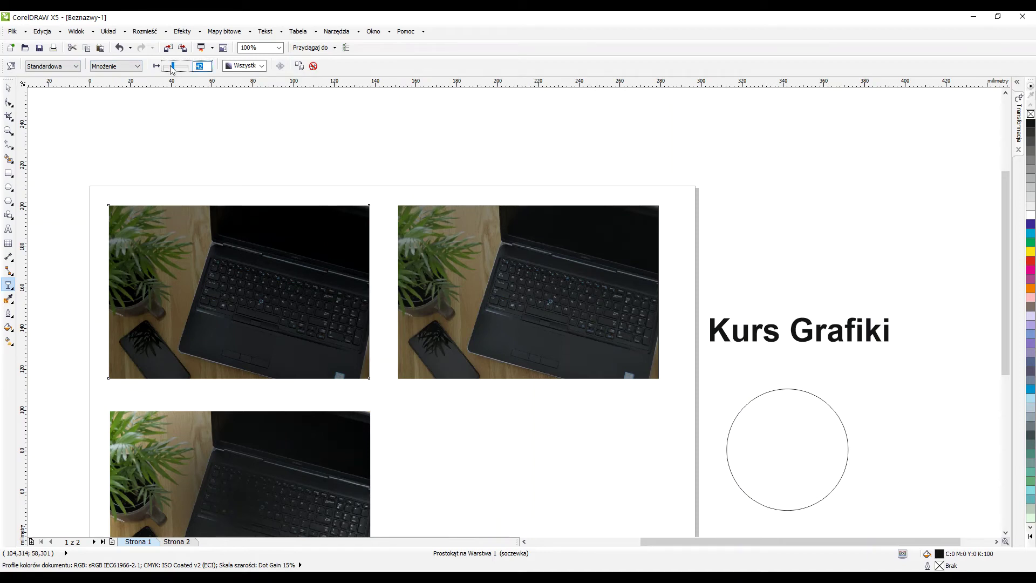
type("50")
key("Return")
Select the upper-right photo and change its transparency merge mode to Mnożenie
left_click(470, 235)
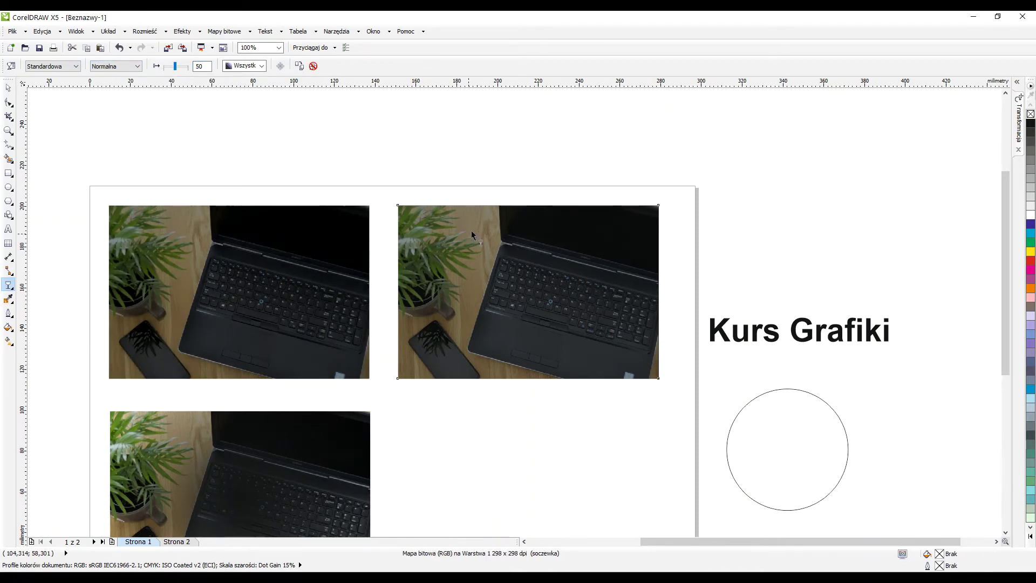
left_click(115, 66)
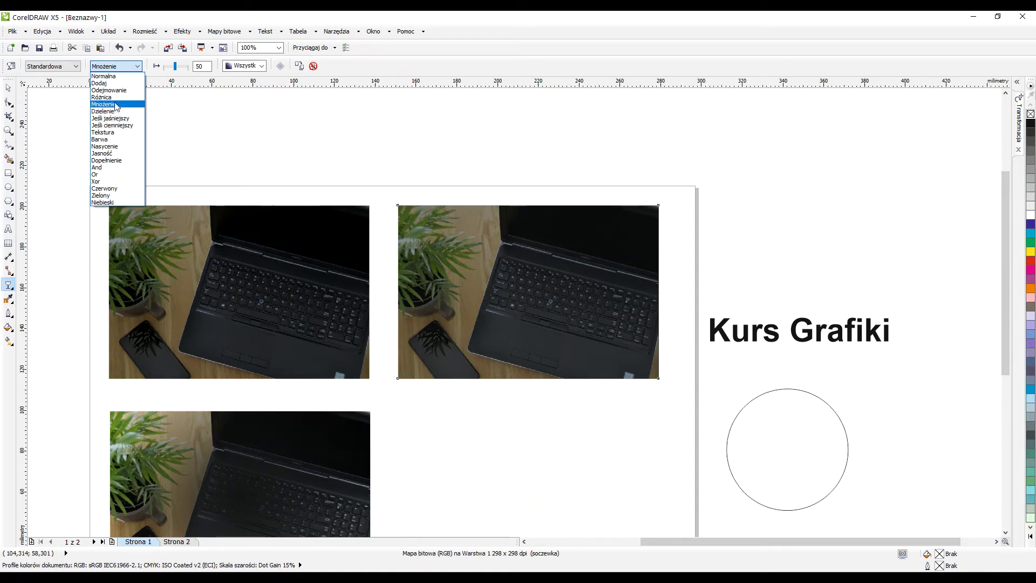
left_click(117, 104)
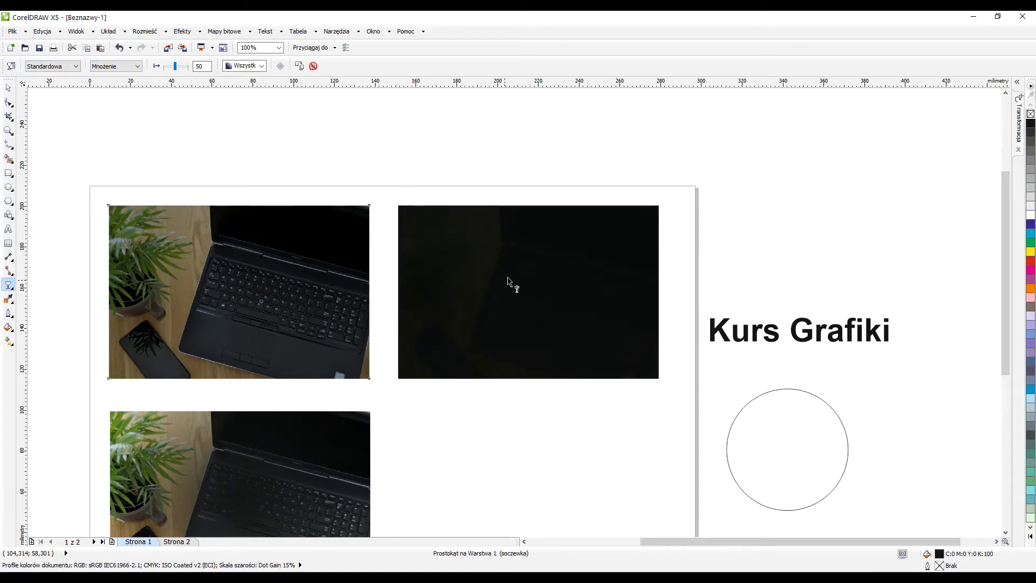
left_click(512, 265)
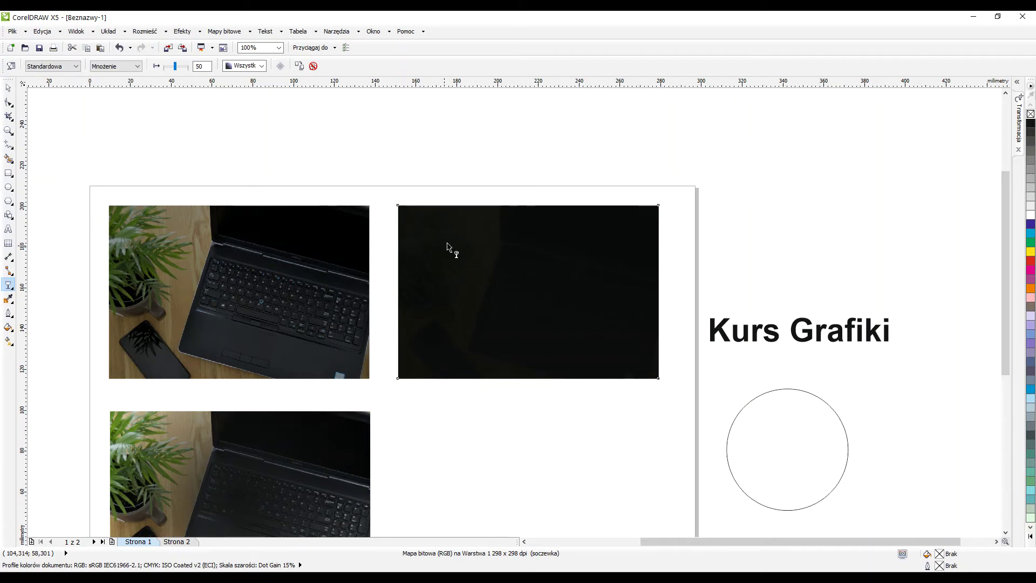
Shrink the rectangle over the upper-left photo vertically about its center to about 48.5 mm high
scroll(456, 257, "down", 2)
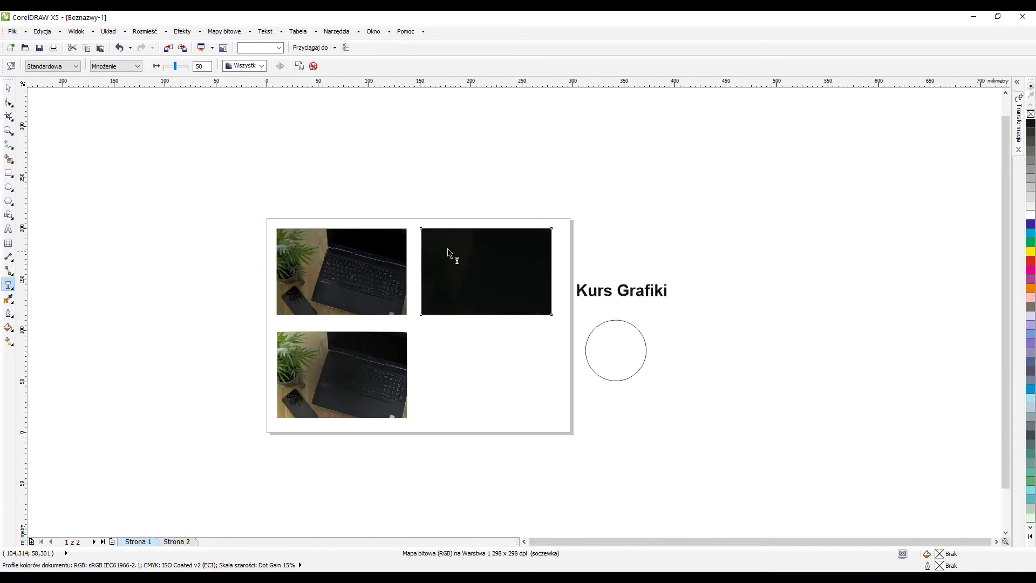
scroll(486, 275, "up", 2)
left_click(9, 89)
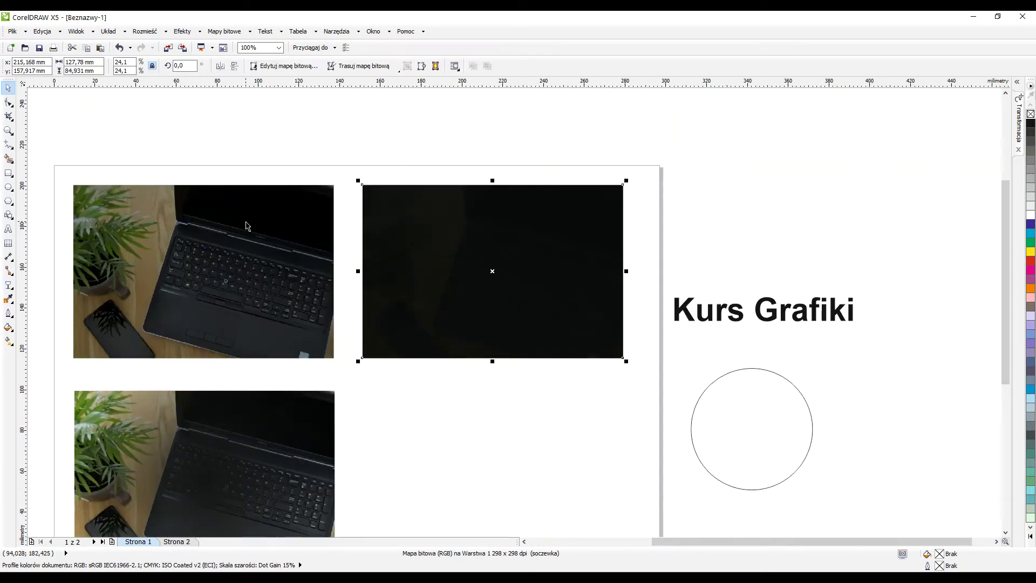
left_click(247, 225)
left_click_drag(203, 184, 204, 218)
key("Tab")
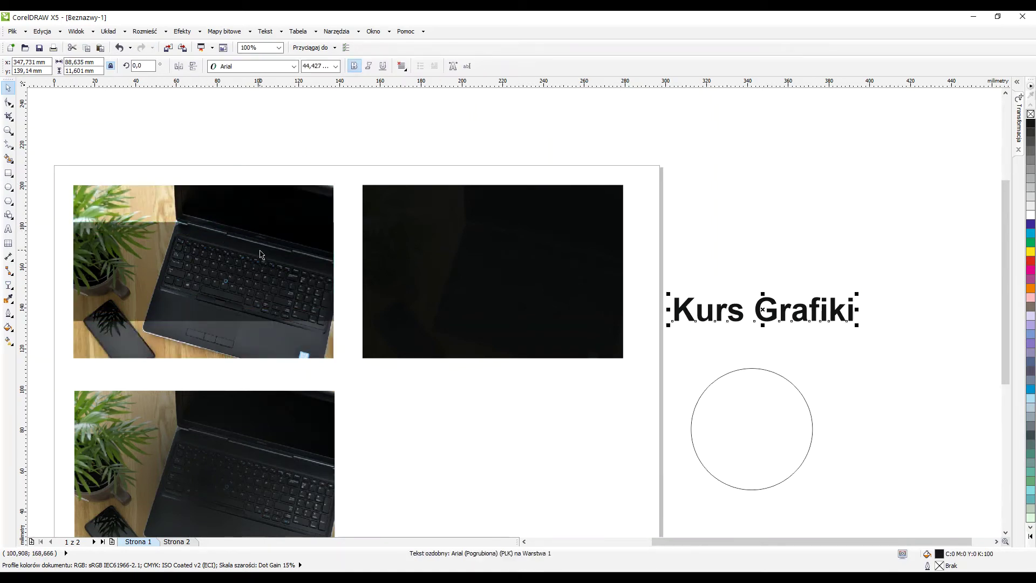
Fill the rectangle over the upper-left photo with white and set its transparency merge mode to Normalna
left_click(121, 242)
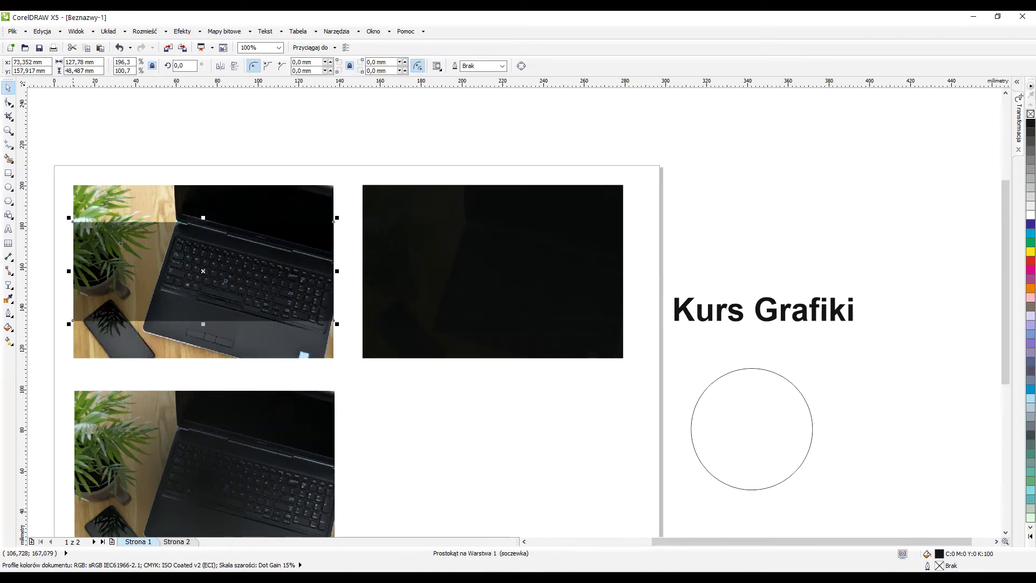
left_click(1031, 215)
left_click(9, 281)
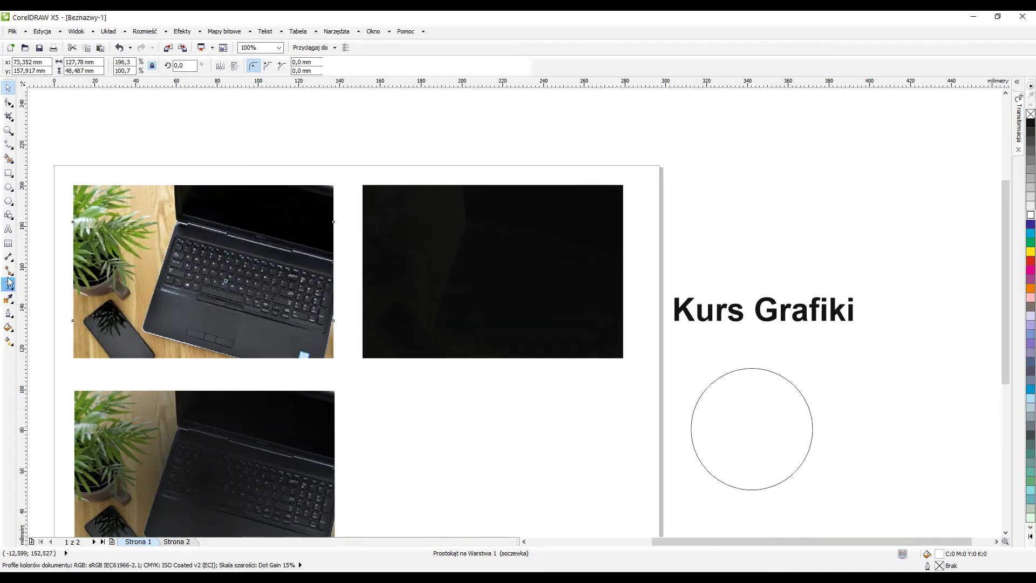
left_click(113, 66)
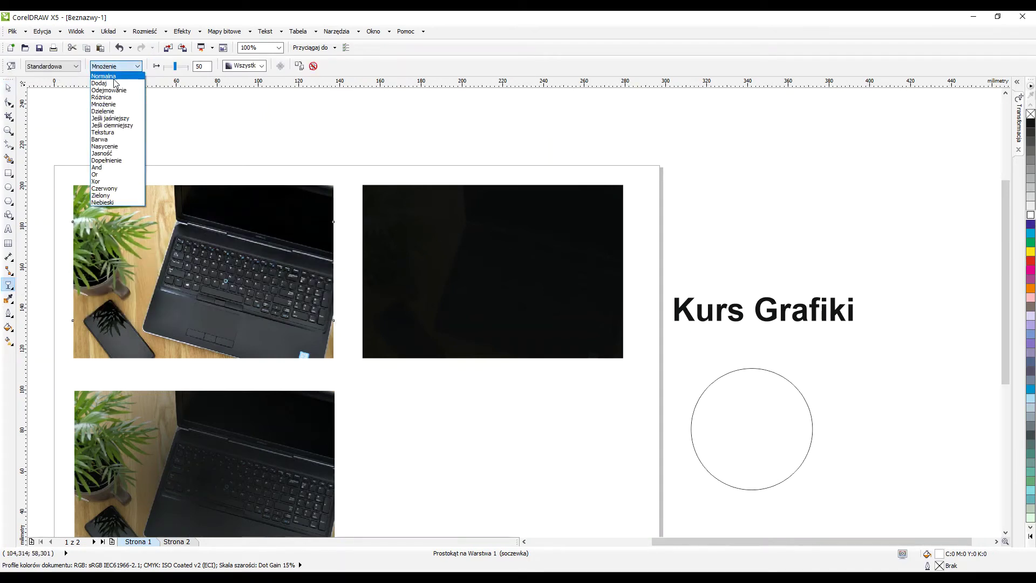
left_click(115, 76)
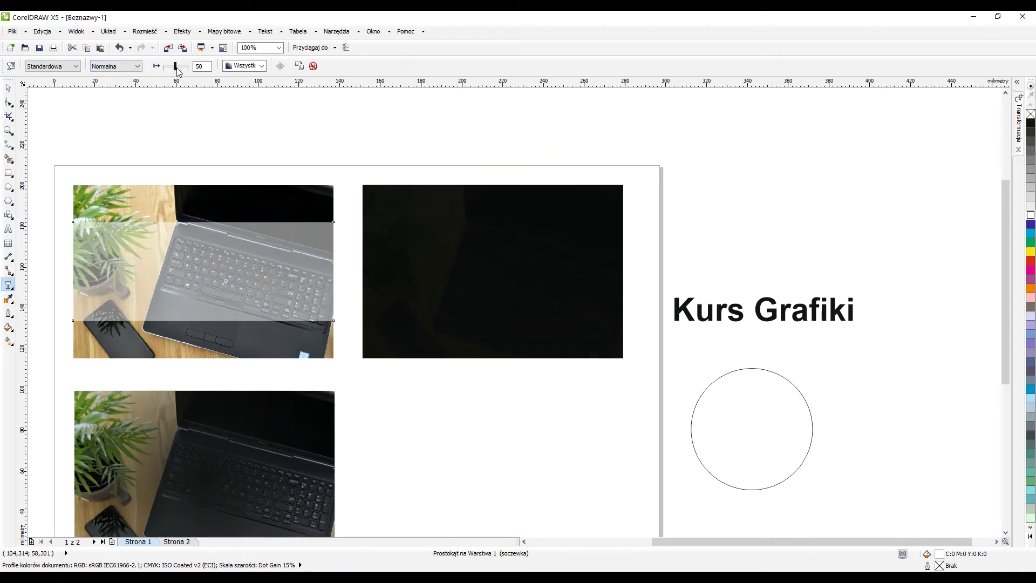
Adjust the white rectangle's starting transparency, setting it to 40
left_click_drag(178, 71, 170, 72)
left_click_drag(172, 67, 173, 66)
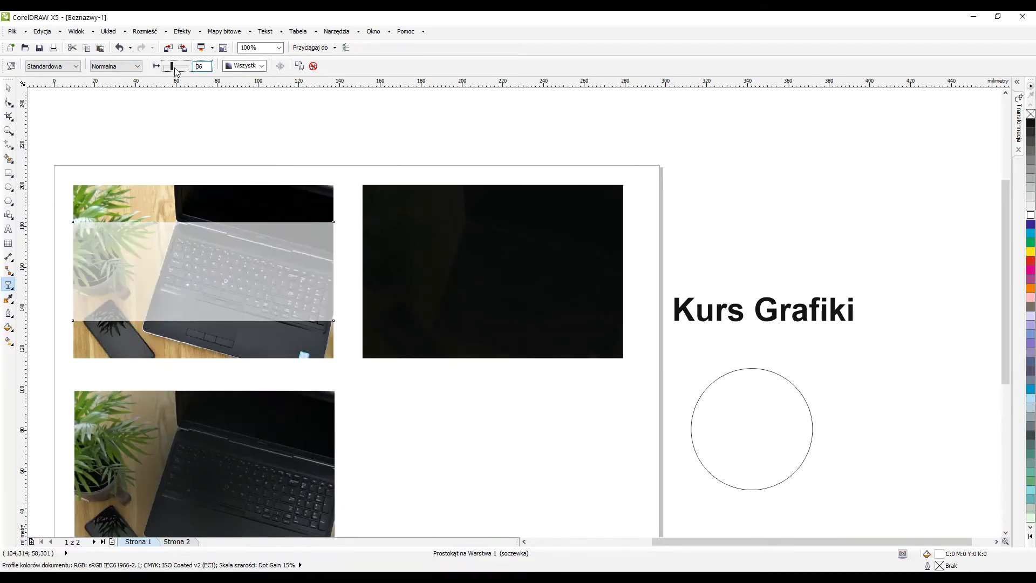
type("40")
key("Return")
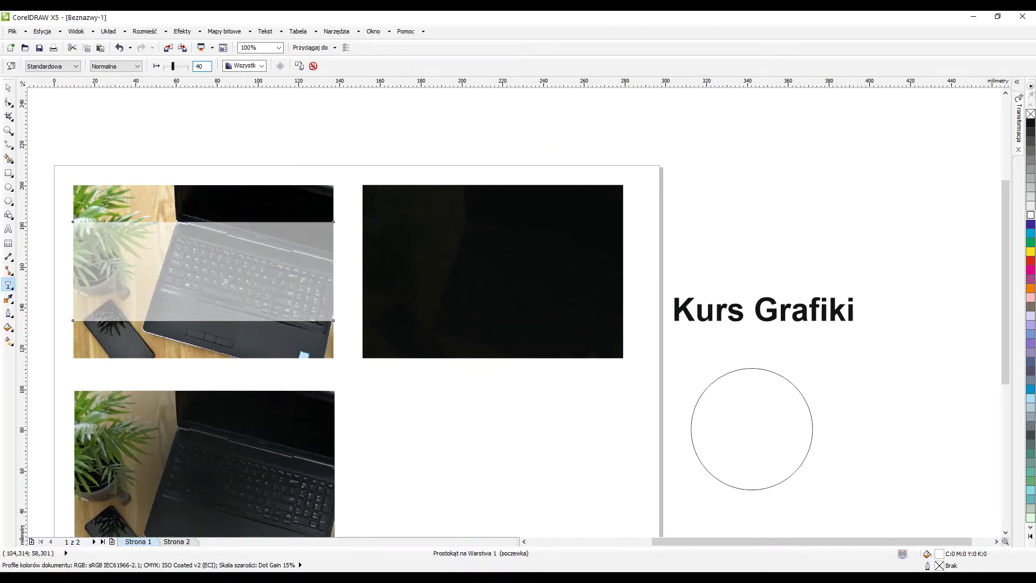
Reduce the white strip's height slightly more about its center on the upper-left photo
key("space")
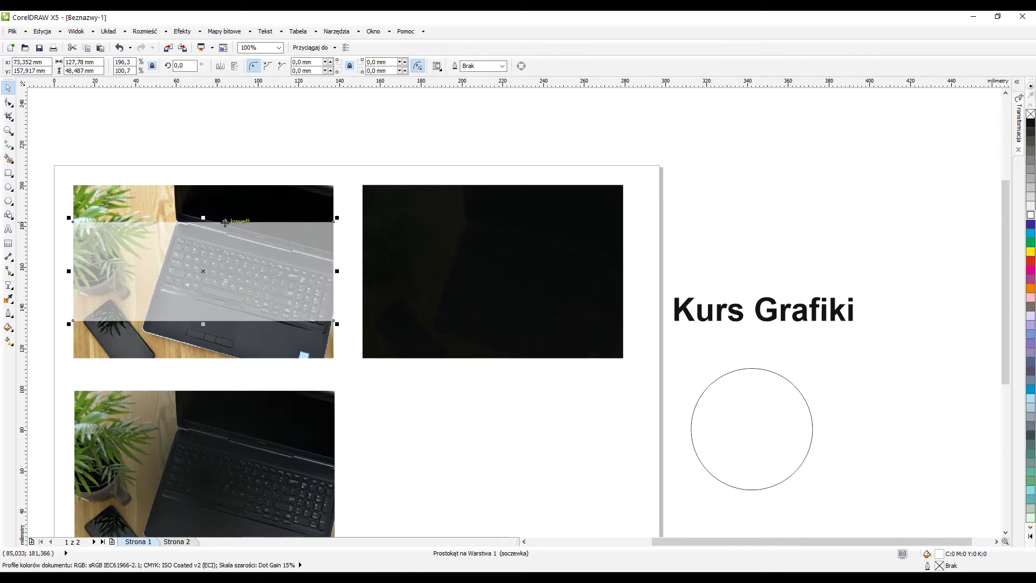
left_click(204, 221)
left_click(210, 227)
left_click_drag(204, 220, 205, 230)
Center the "Kurs Grafiki" text horizontally and vertically on the white strip, and clear the selection
left_click(751, 318)
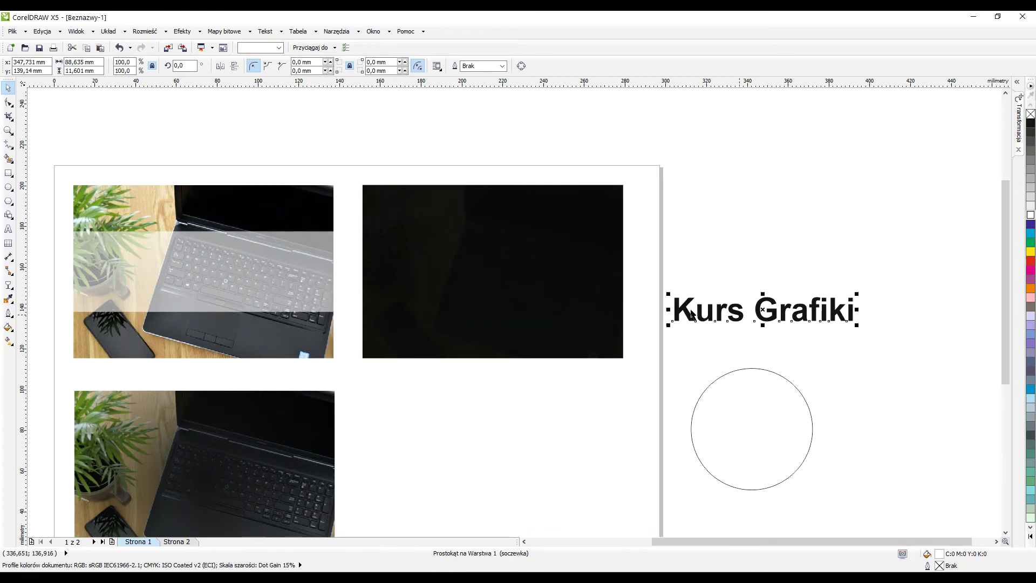
left_click(794, 283)
right_click(778, 317)
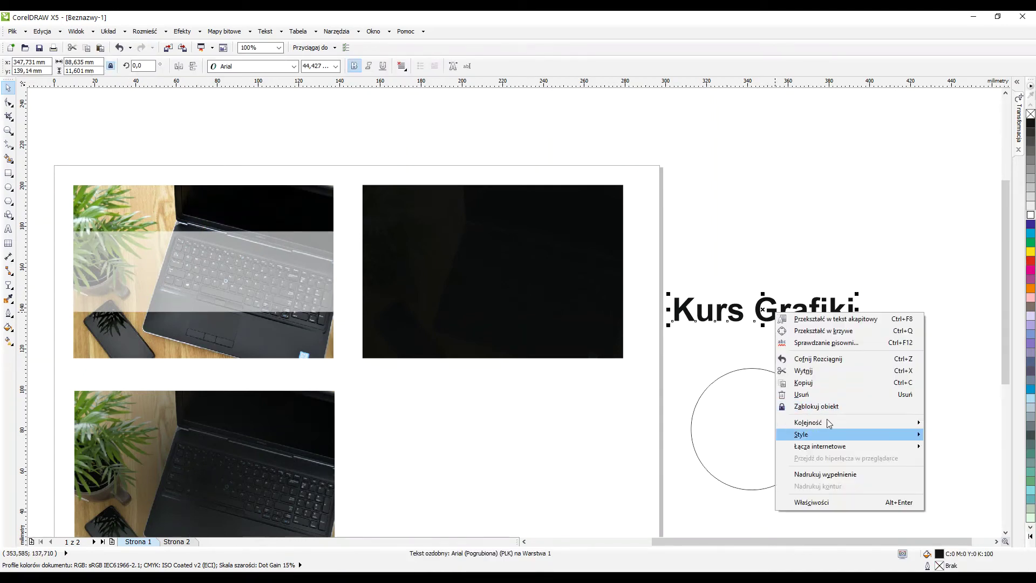
mouse_move(818, 424)
left_click(709, 424)
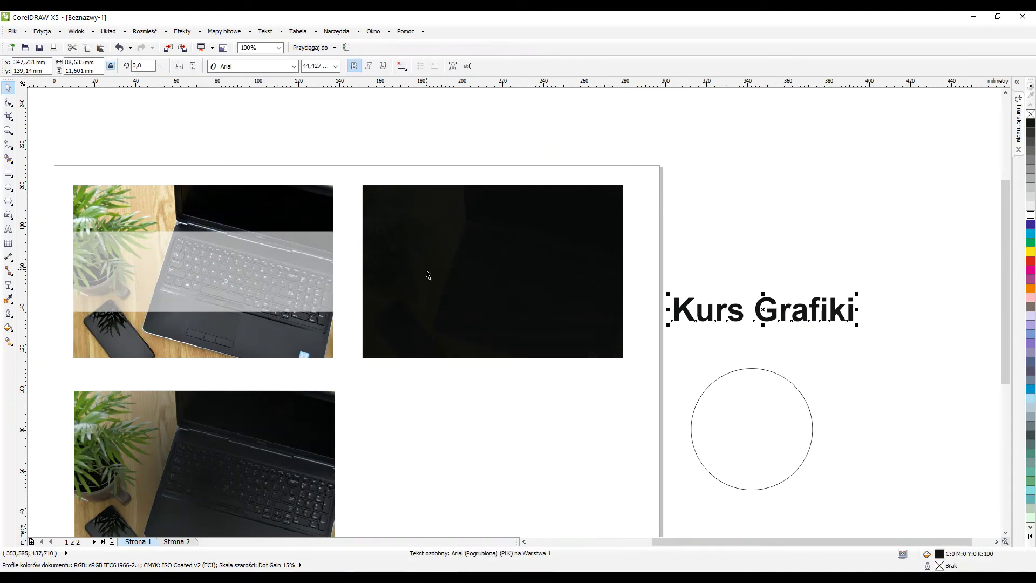
left_click(211, 282, "shift")
key("c")
key("e")
key("Escape")
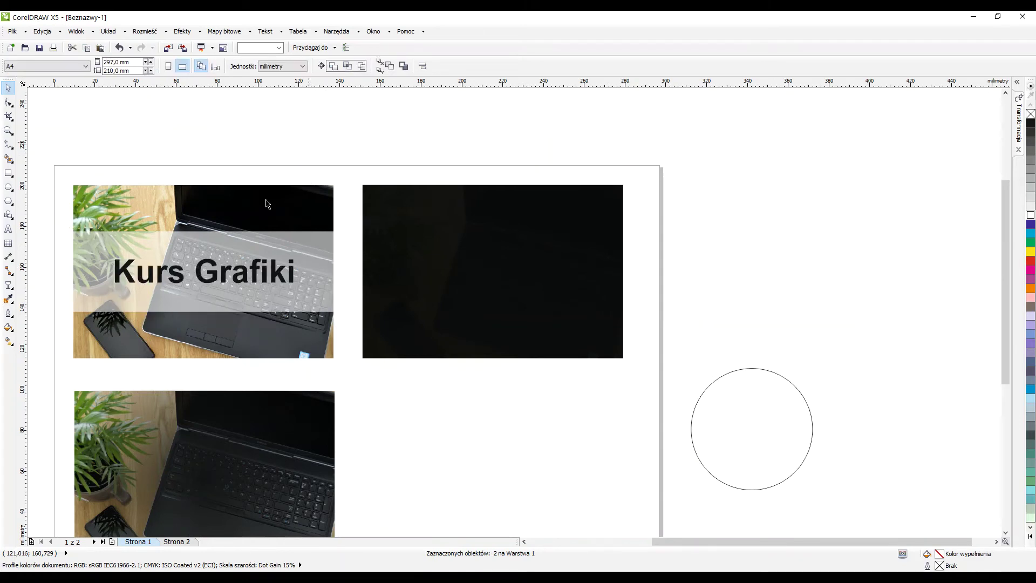
Scale the "Kurs Grafiki" text down about its center to about 79 mm wide
left_click(247, 277)
scroll(269, 287, "left", 2)
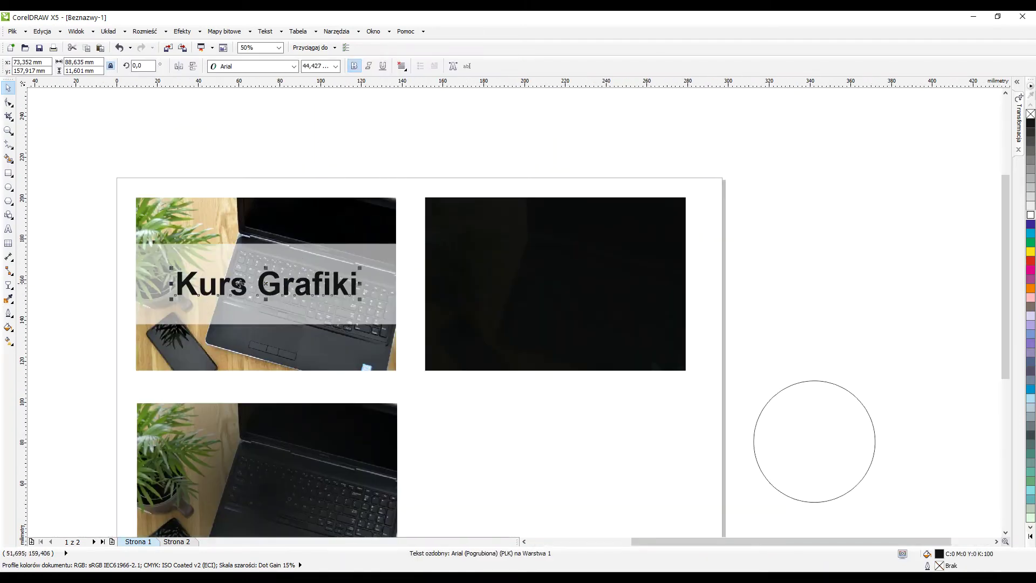
left_click_drag(359, 269, 350, 264)
key("Escape")
Apply a Standardowa transparency to the "Kurs Grafiki" text on the white strip
left_click(324, 297)
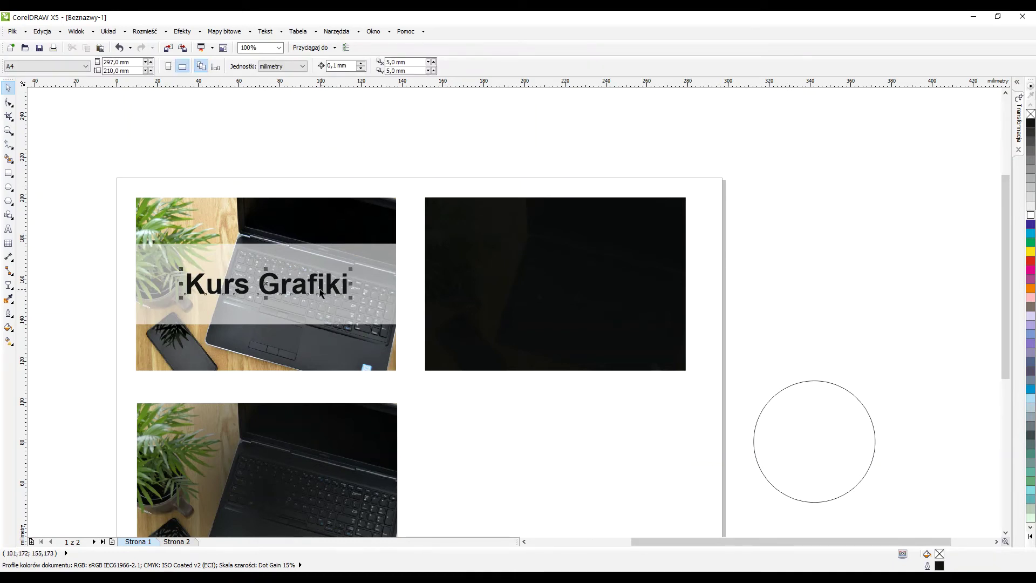
scroll(186, 277, "up", 1)
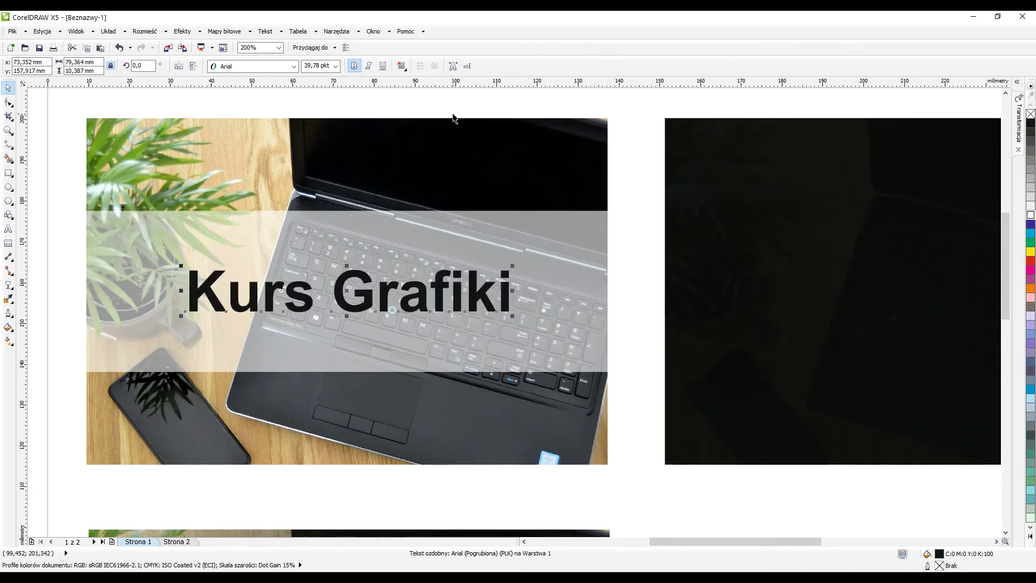
left_click(8, 285)
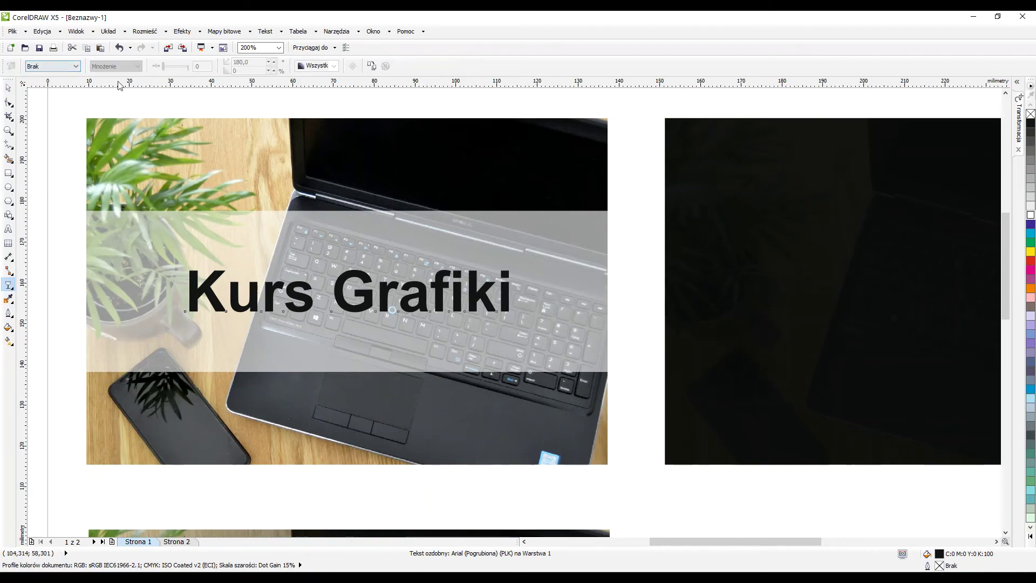
left_click(76, 66)
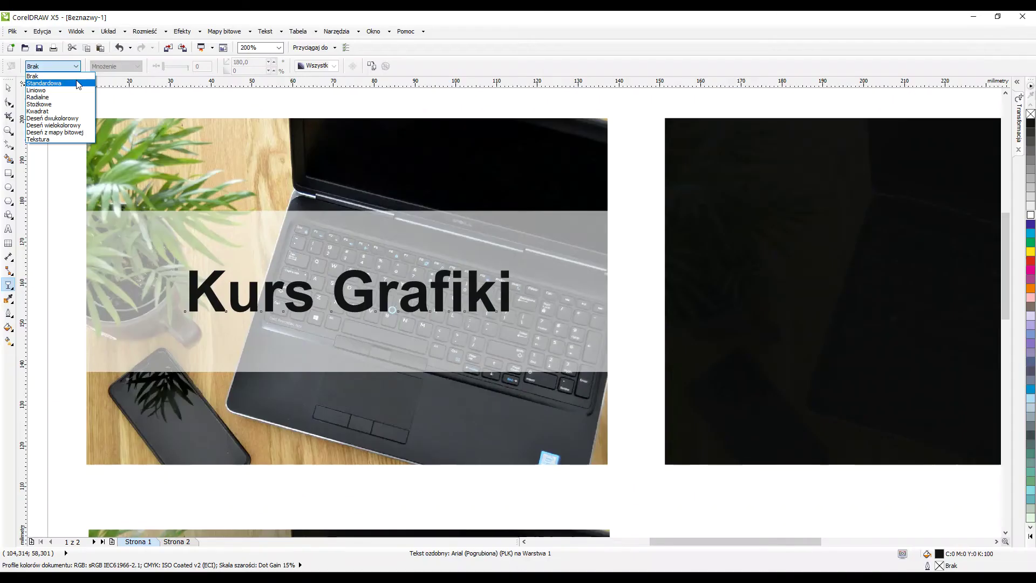
left_click(78, 83)
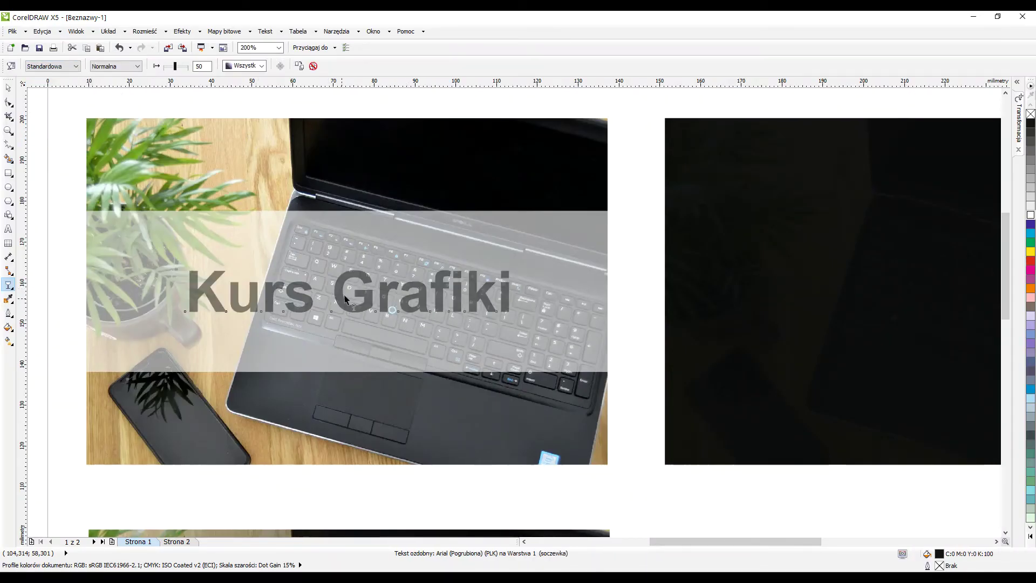
scroll(388, 305, "up", 1)
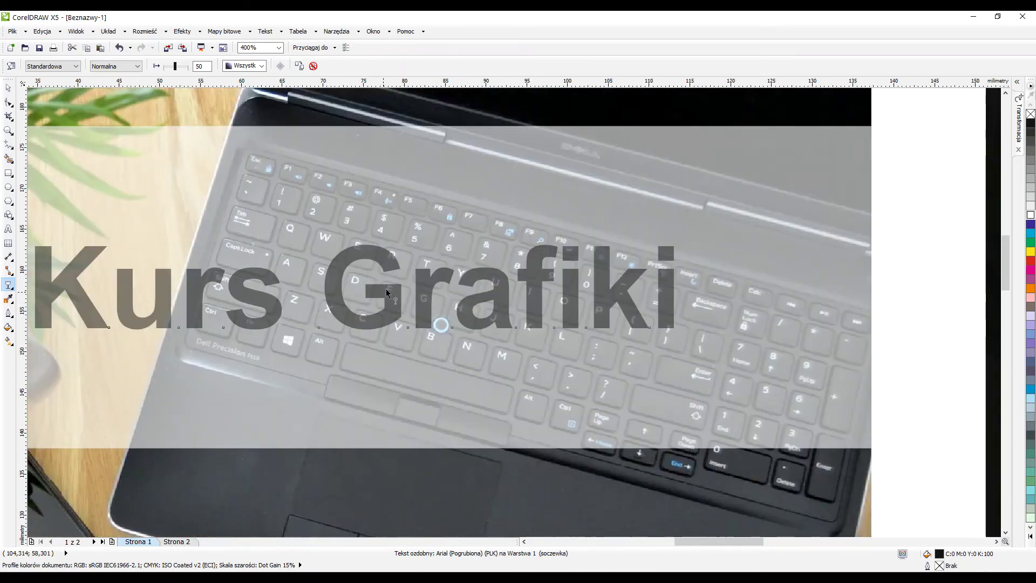
scroll(512, 302, "down", 1)
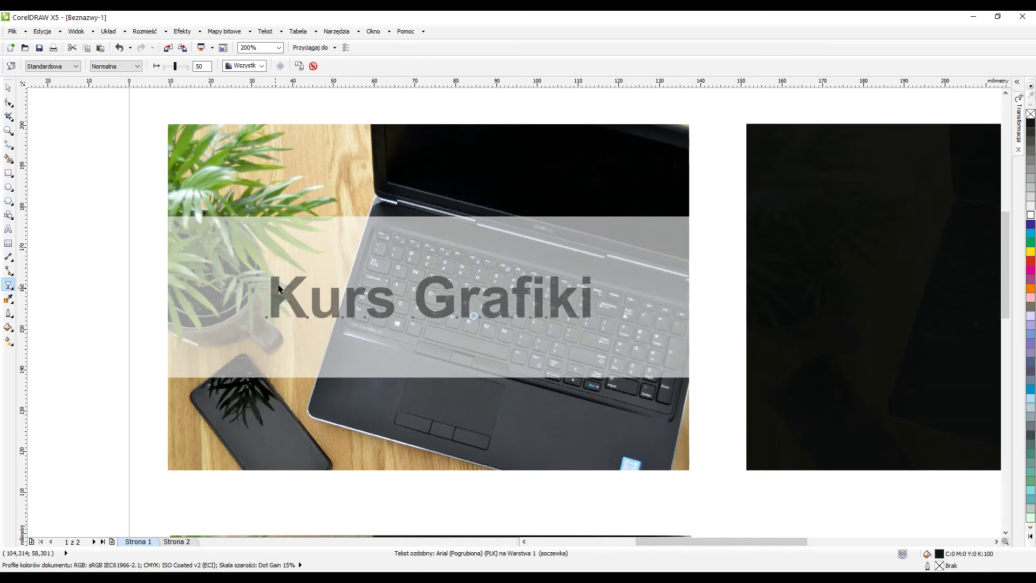
Set the merge mode of the "Kurs Grafiki" text's transparency to Mnożenie
left_click(135, 66)
scroll(358, 381, "up", 1)
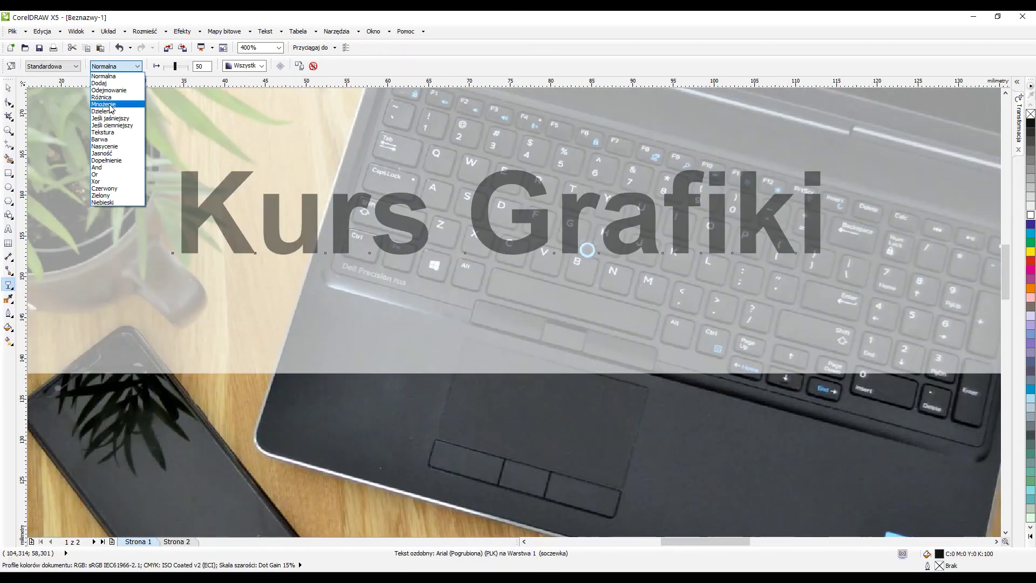
left_click(110, 105)
scroll(366, 323, "down", 1)
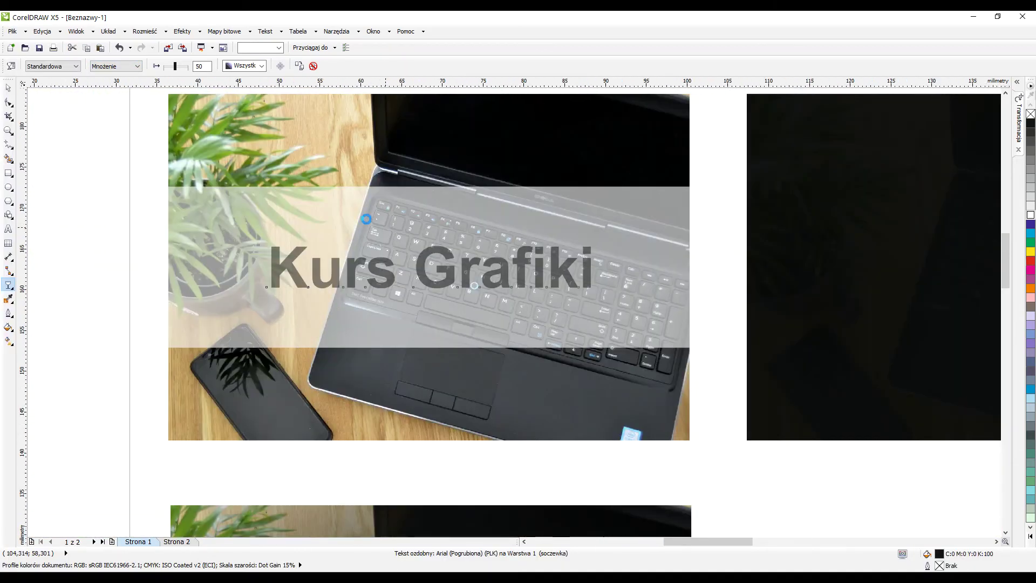
scroll(388, 236, "up", 1)
Try the Dzielenie and Różnica merge modes on the "Kurs Grafiki" text's transparency
left_click(135, 66)
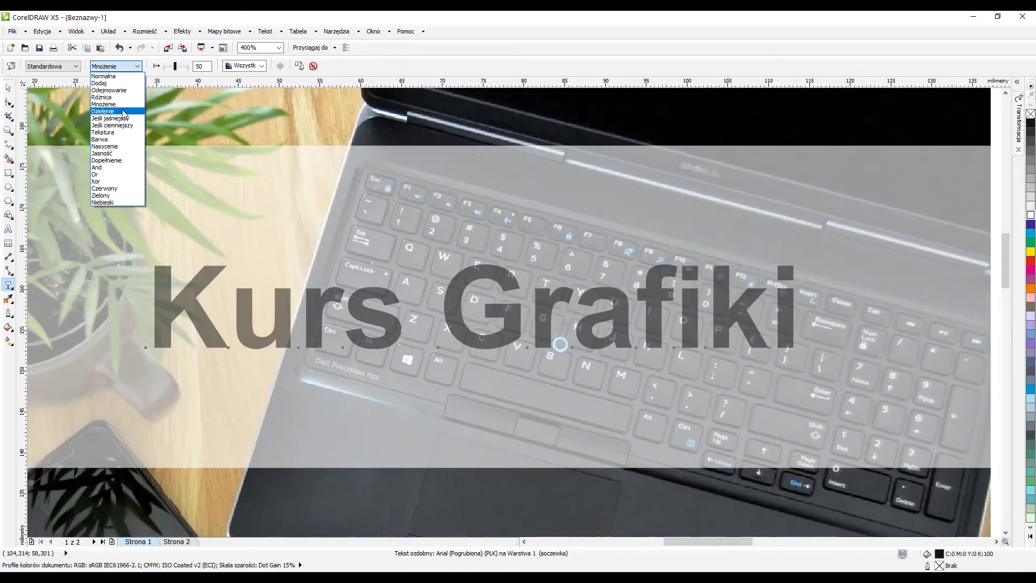
left_click(123, 112)
left_click(108, 69)
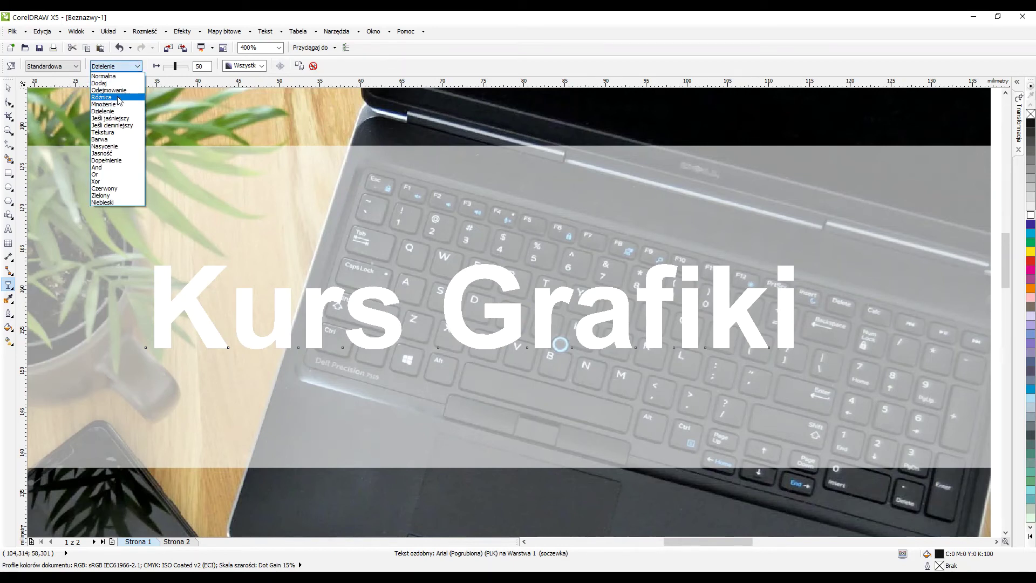
left_click(119, 98)
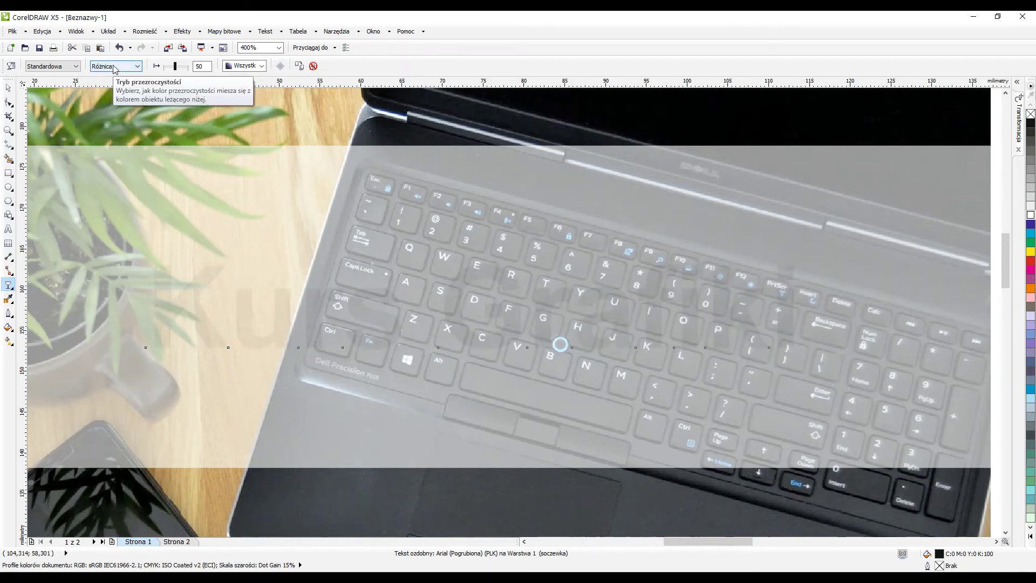
Try the Nasycenie, Jasność, Mnożenie and Dodaj merge modes on the "Kurs Grafiki" text's transparency
left_click(114, 67)
left_click(116, 146)
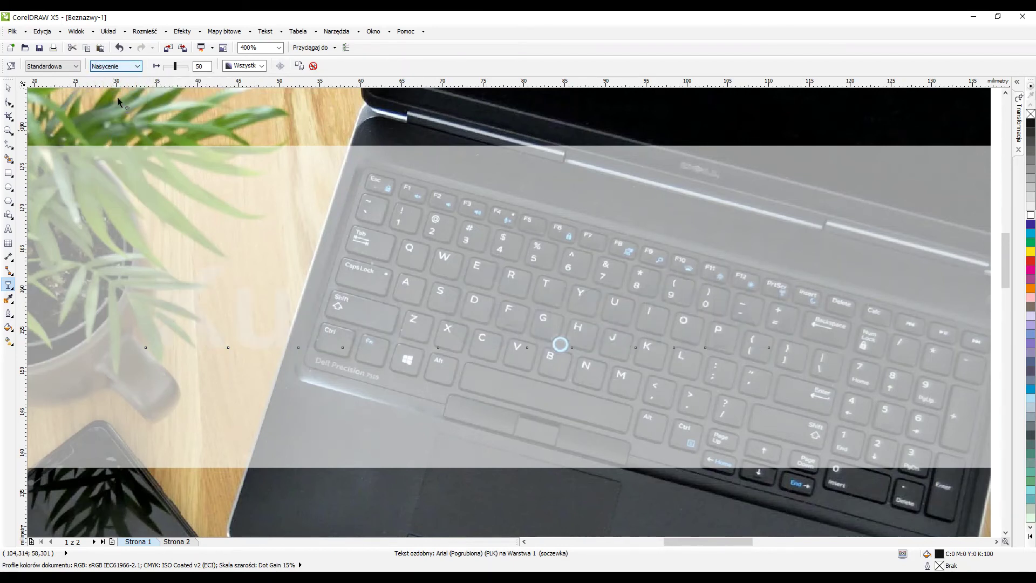
left_click(117, 69)
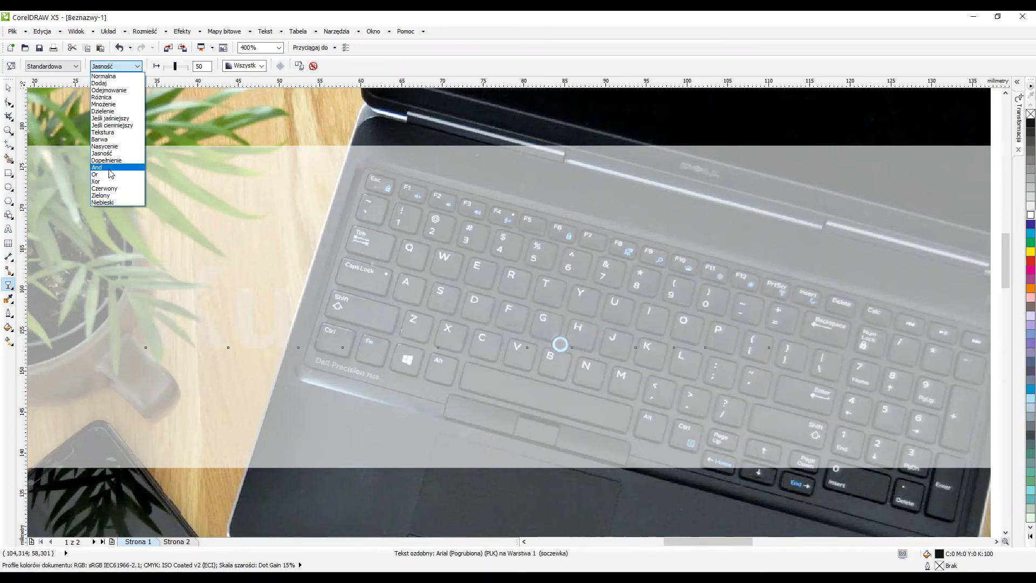
left_click(114, 104)
left_click(117, 67)
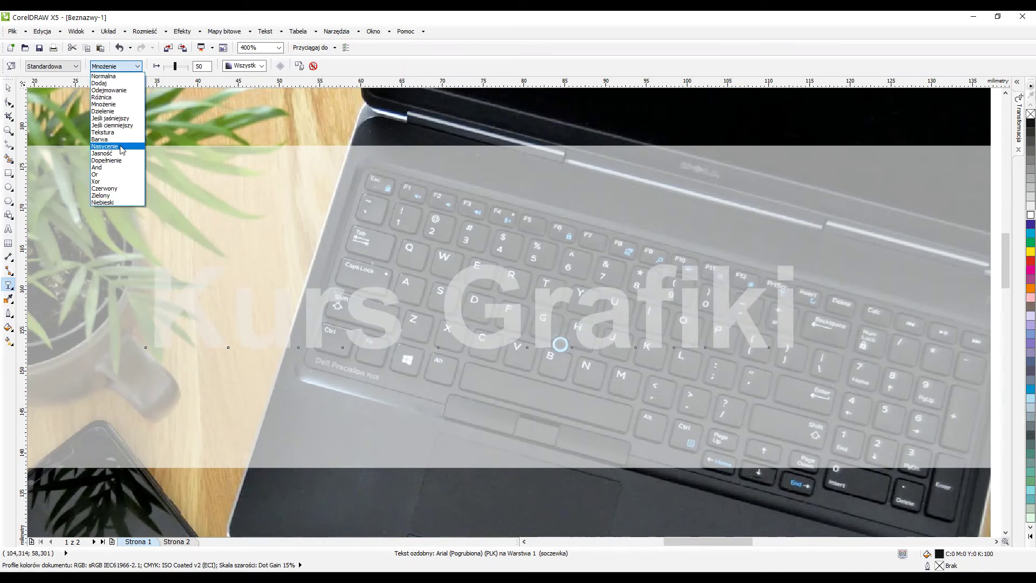
left_click(99, 83)
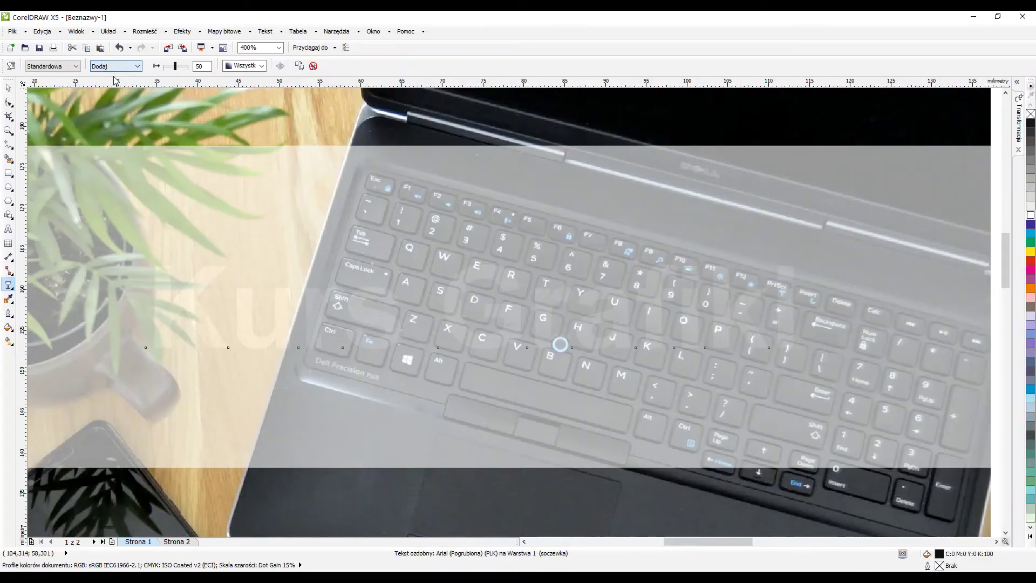
Switch the "Kurs Grafiki" text's transparency from Dodaj back to the Mnożenie merge mode
left_click(94, 66)
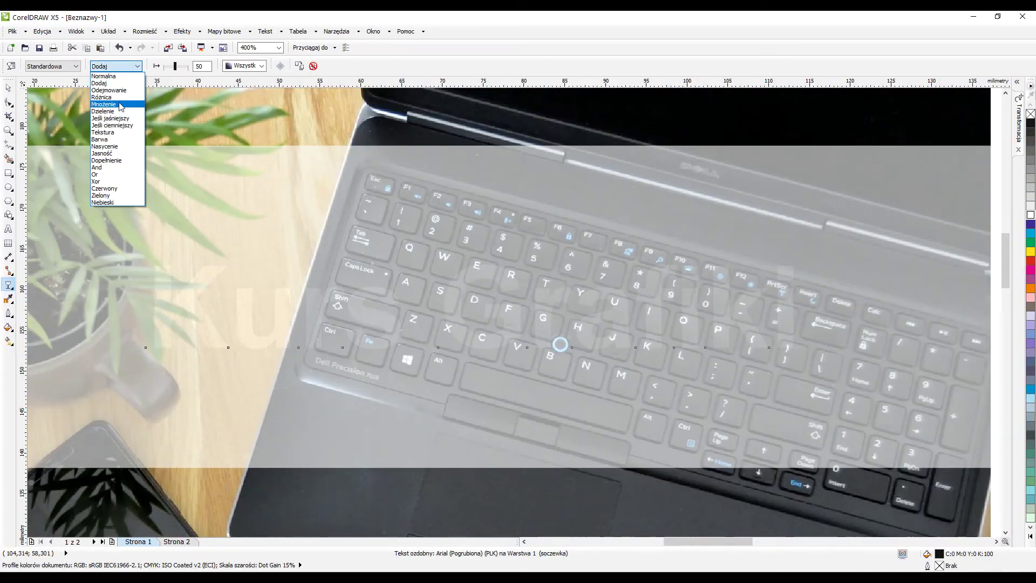
left_click(113, 105)
left_click(117, 66)
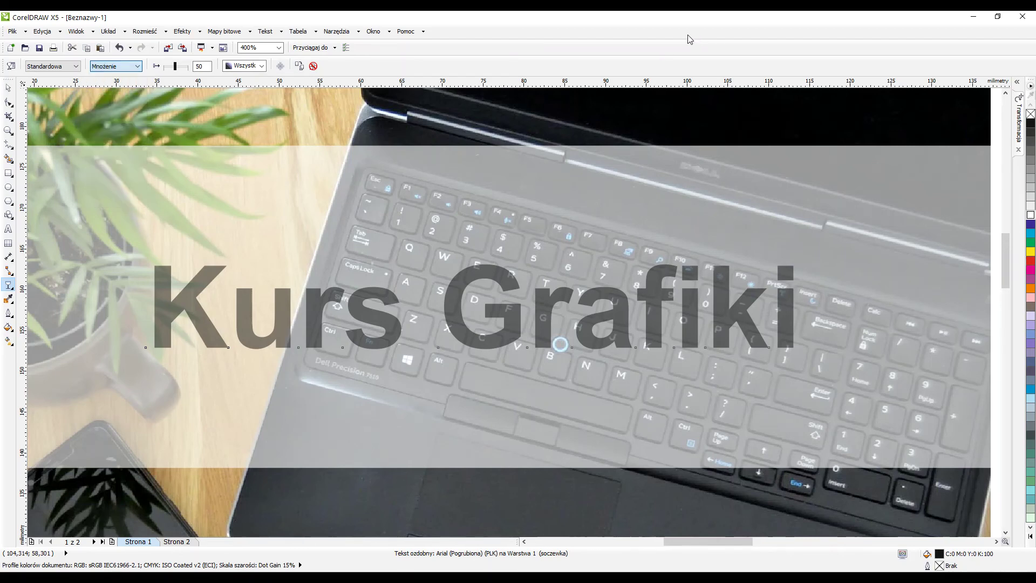
key("Escape")
Move the circle from beside the page to the empty area below the dark photo, and fill it red without an outline
scroll(572, 245, "down", 3)
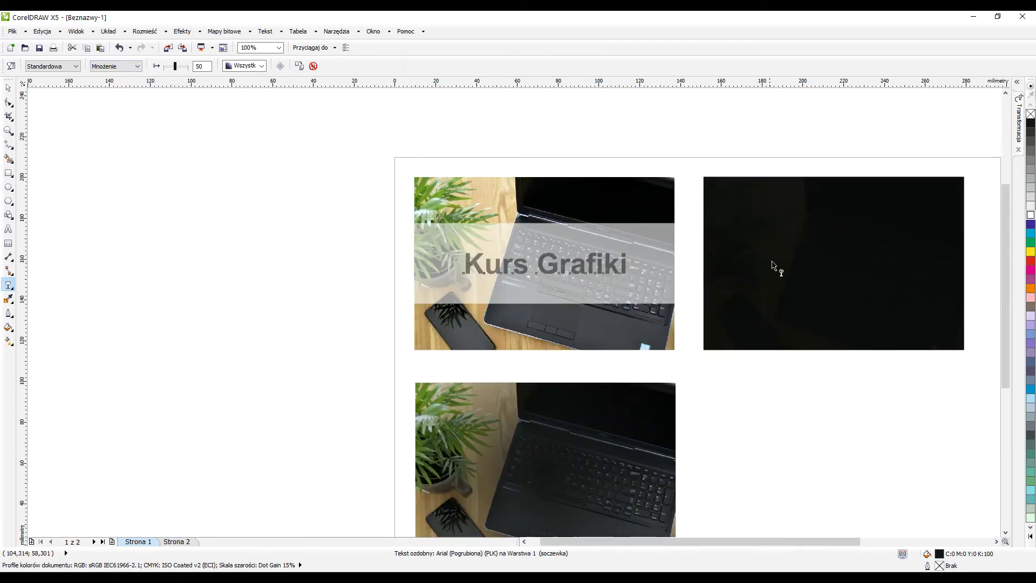
scroll(773, 264, "down", 1)
key("space")
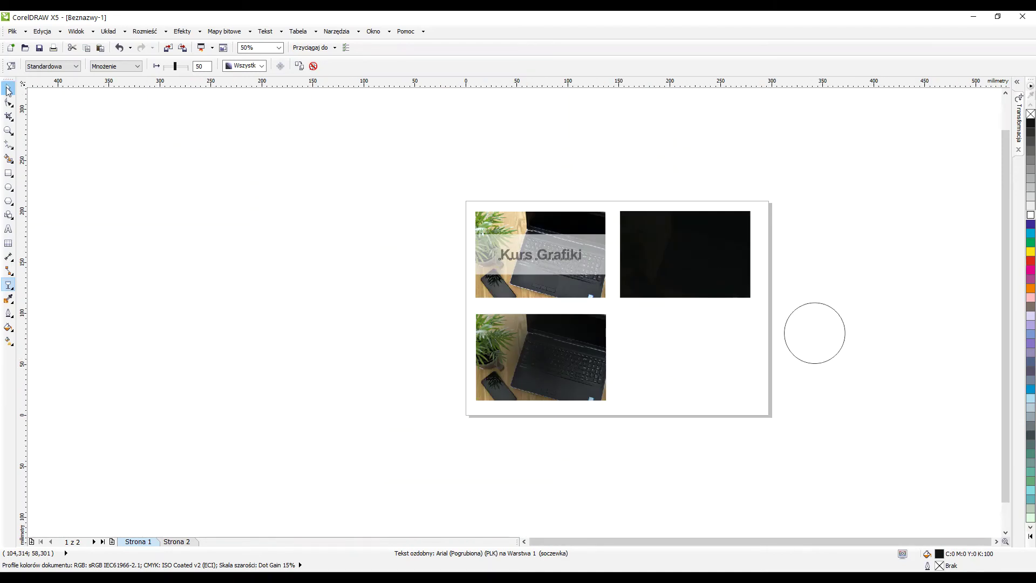
left_click(826, 316)
scroll(825, 315, "up", 1)
left_click_drag(825, 315, 518, 326)
left_click(1031, 260)
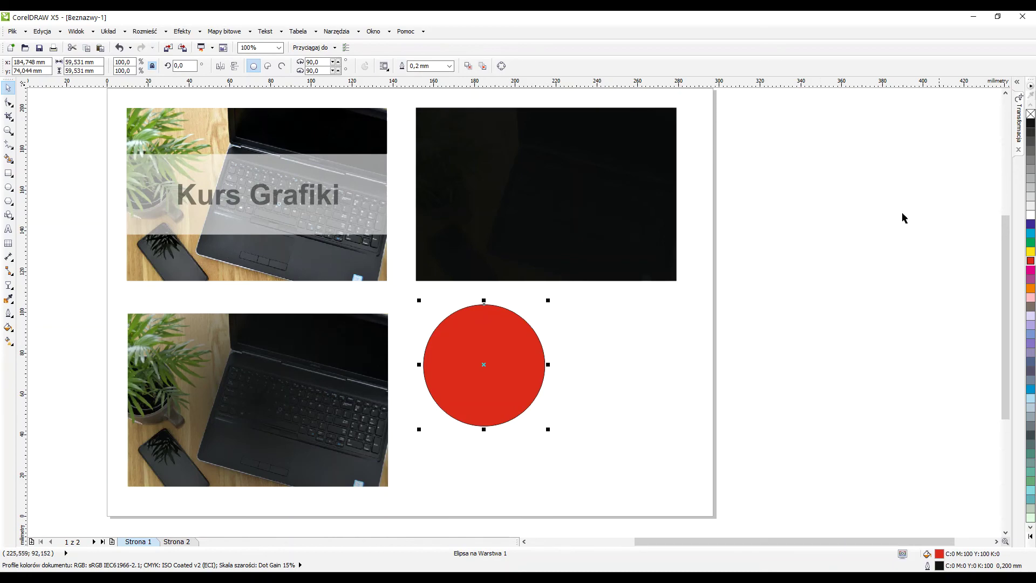
right_click(1031, 114)
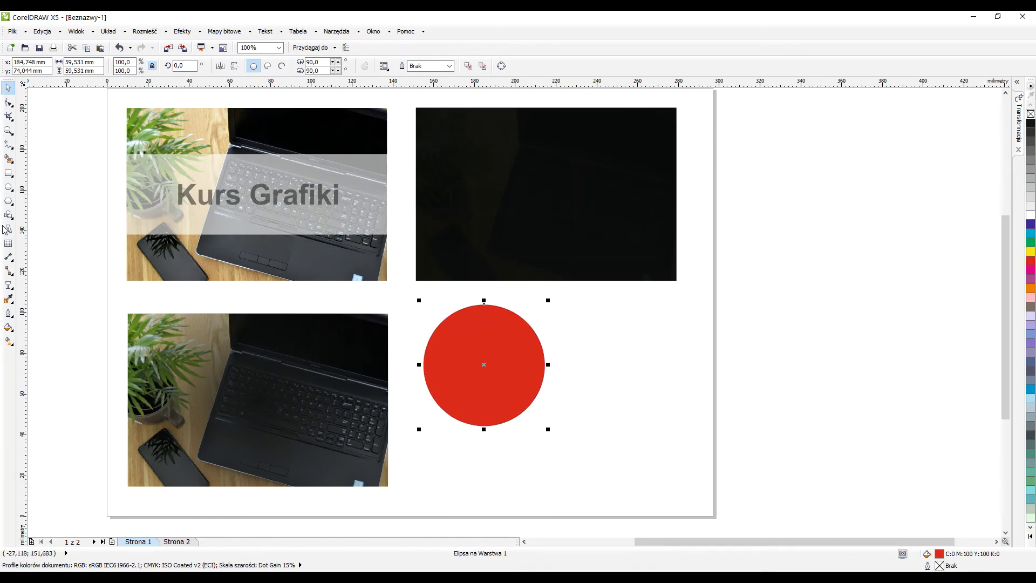
Apply a Radialne transparency to the red circle, centred in its upper part and reaching well beyond its left edge
left_click(9, 285)
left_click(54, 66)
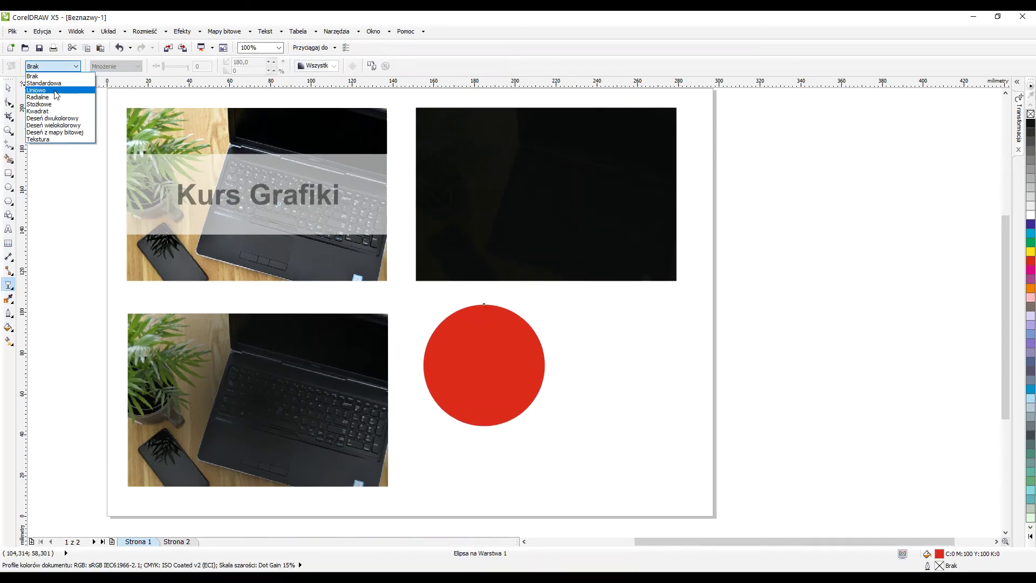
left_click(38, 97)
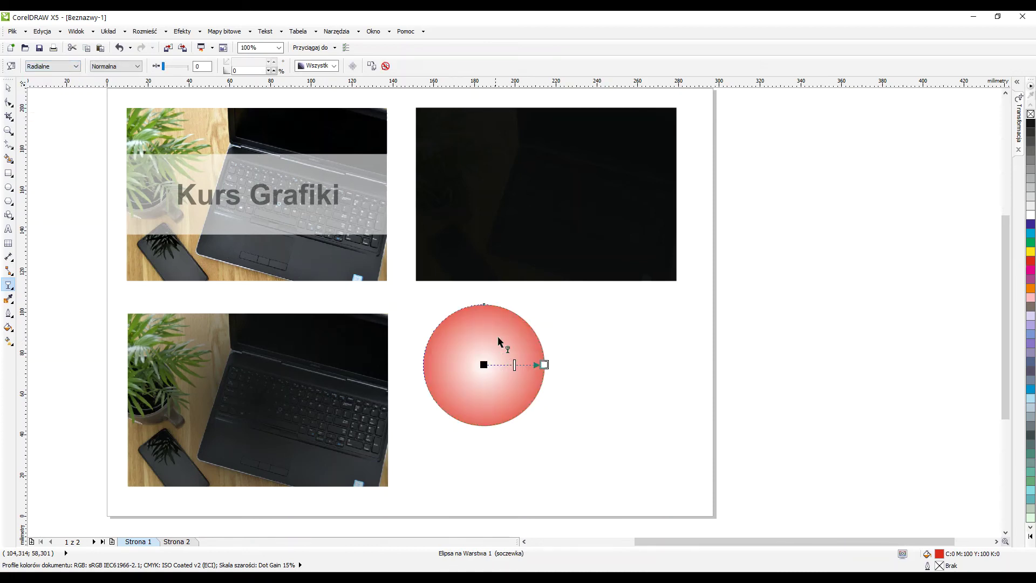
left_click_drag(495, 339, 376, 356)
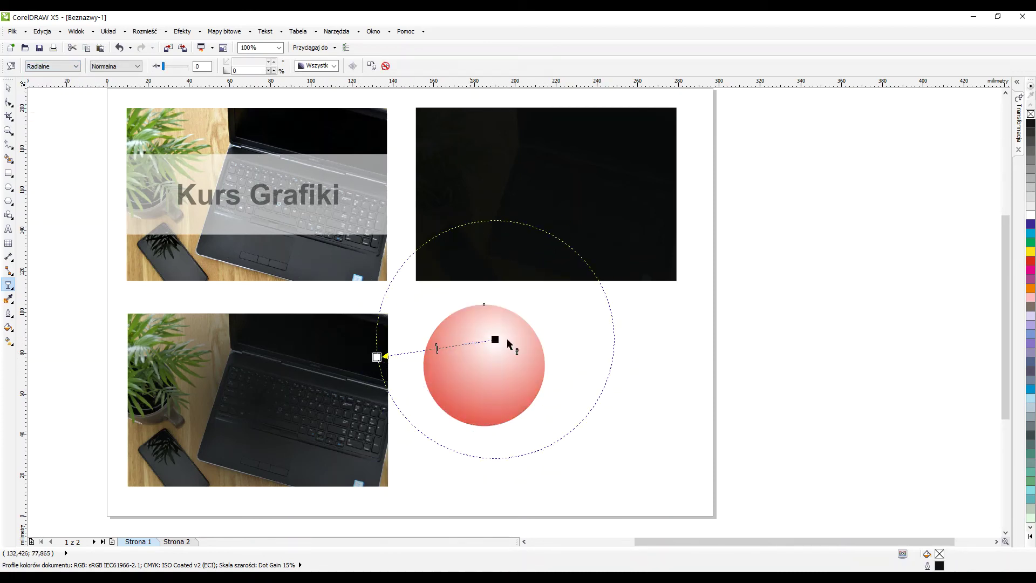
Enlarge the red circle to about 67 mm in diameter and move it onto the right edge of the lower photo
left_click(8, 87)
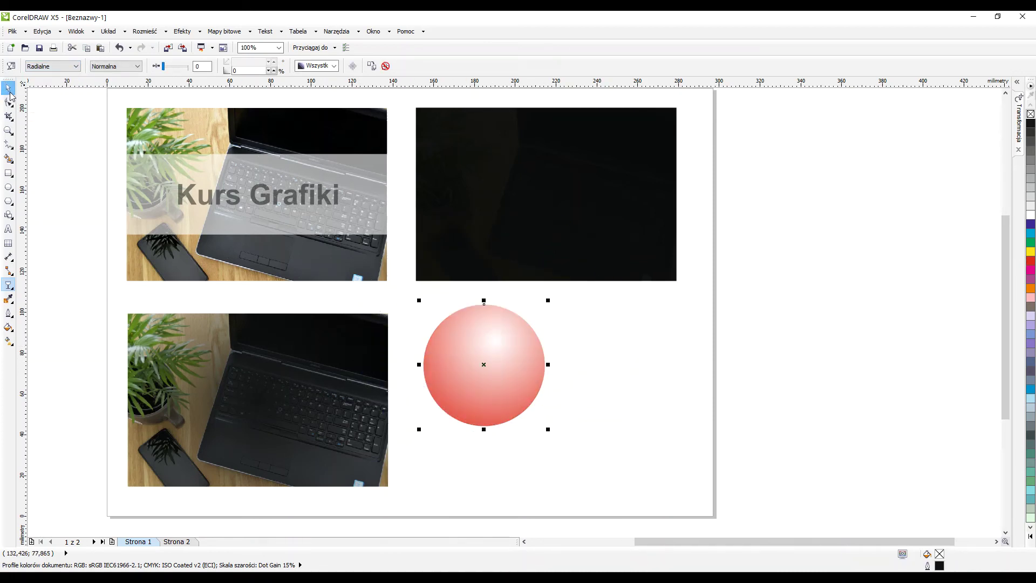
left_click_drag(546, 300, 592, 282)
left_click_drag(536, 363, 387, 400)
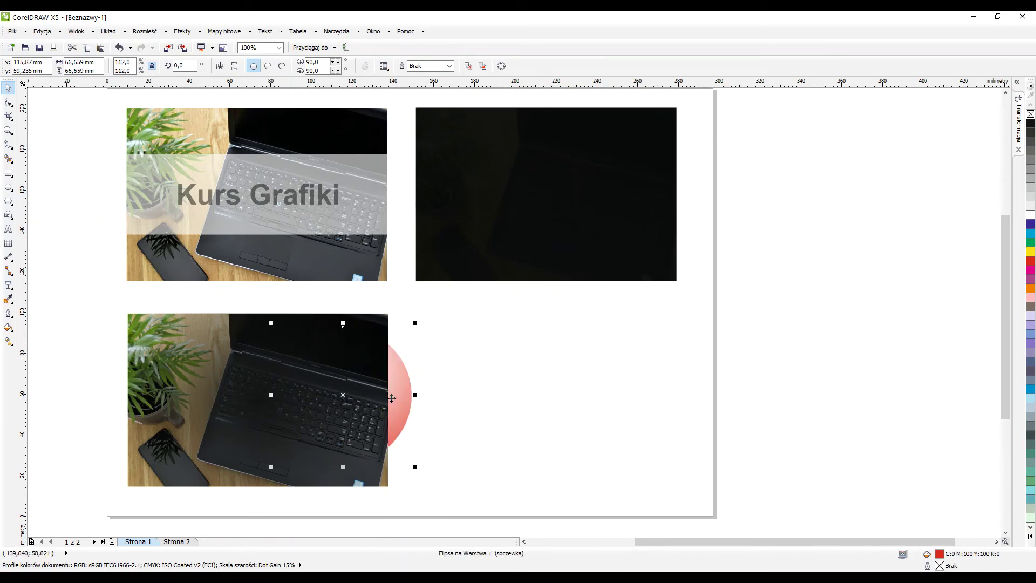
Bring the red circle to the front of the page, above the lower photo
right_click(405, 401)
mouse_move(426, 281)
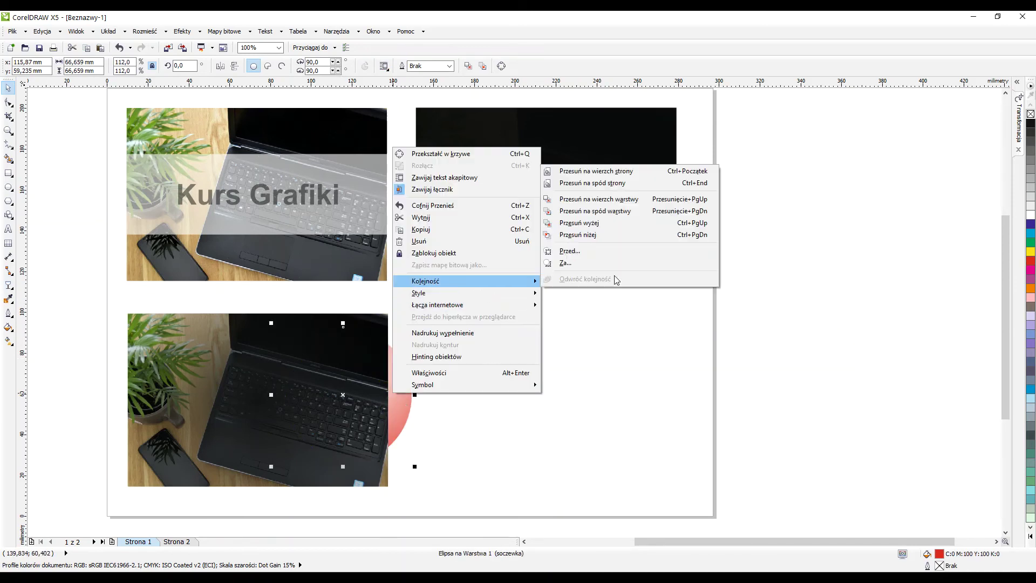
left_click(626, 170)
Enlarge the red circle to about 81 mm in diameter and move it over the left part of the "Kurs Grafiki" photo
left_click_drag(405, 395, 299, 405)
left_click_drag(308, 332, 338, 300)
left_click_drag(297, 389, 218, 249)
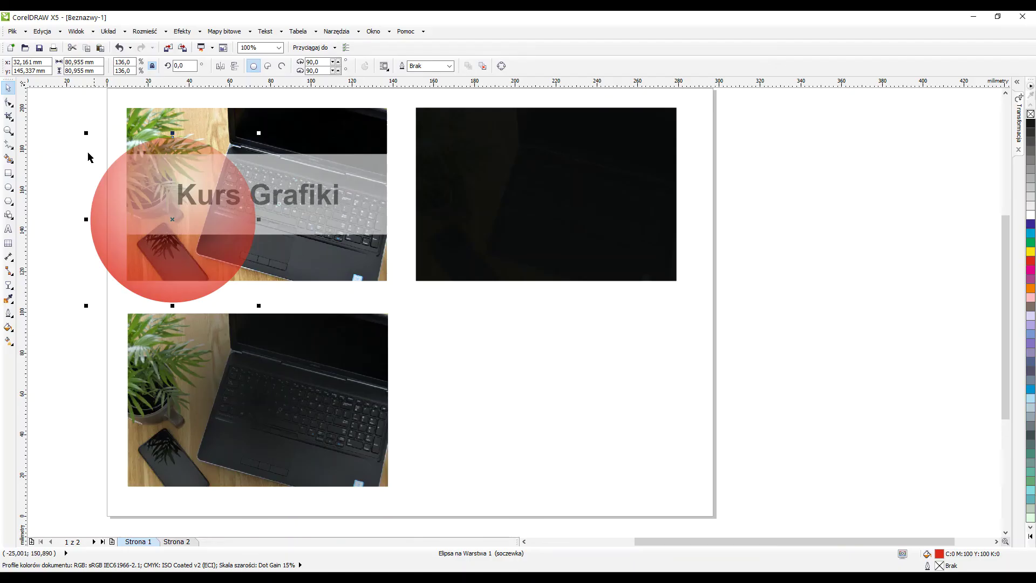
Draw a square about 43 mm wide in the empty area below the dark photo
scroll(273, 241, "down", 2)
scroll(483, 290, "up", 2)
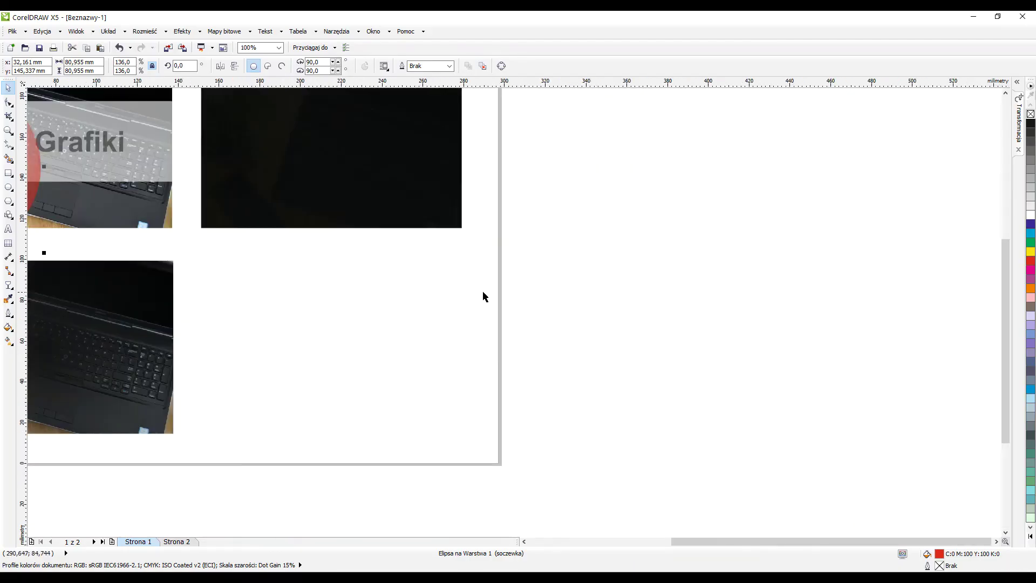
scroll(363, 276, "down", 2)
scroll(326, 267, "up", 2)
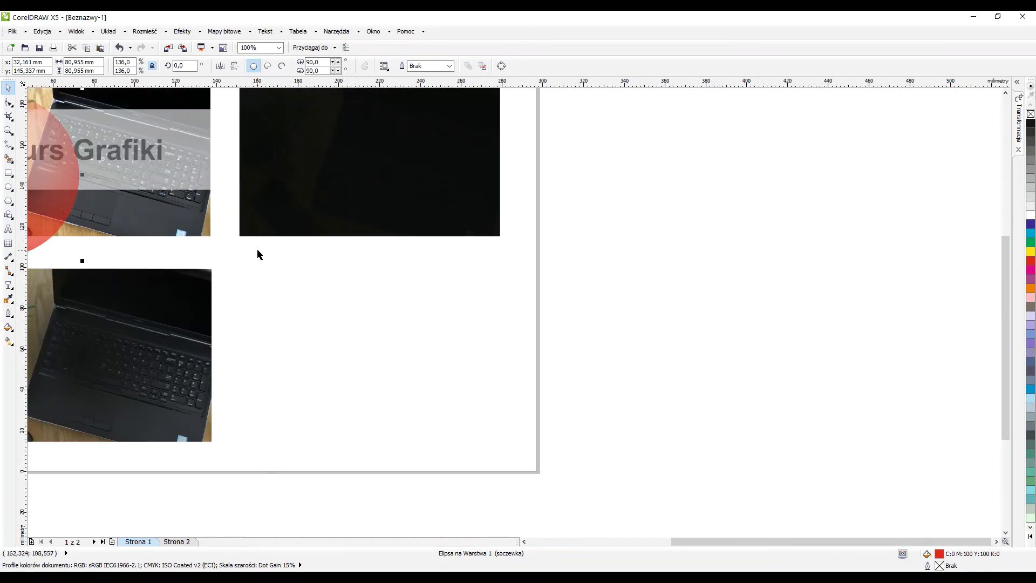
left_click(9, 173)
left_click_drag(263, 307, 352, 394)
left_click(9, 87)
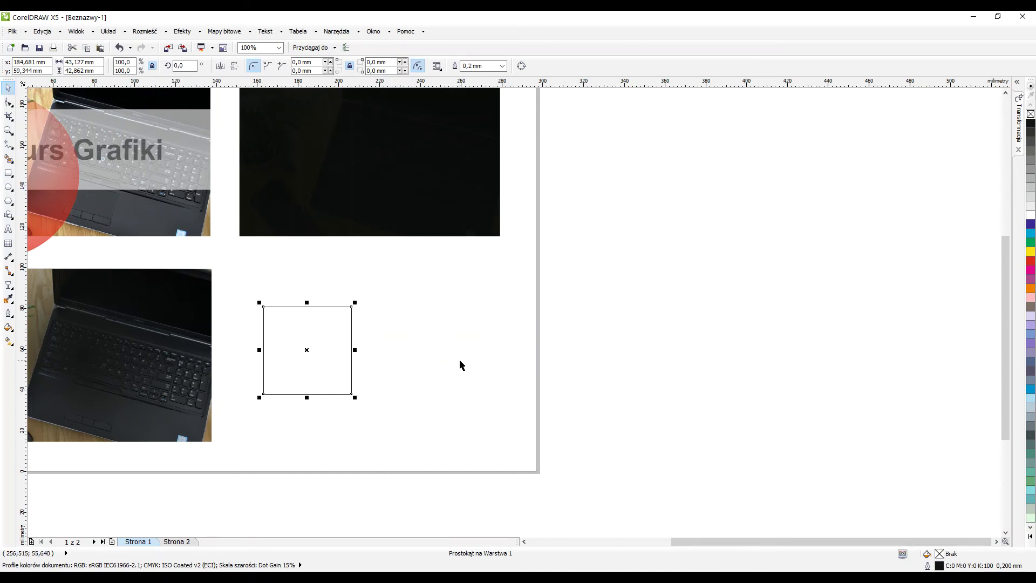
Move the square under the dark photo's lower-right corner, and fill it green without an outline
left_click_drag(293, 348, 454, 297)
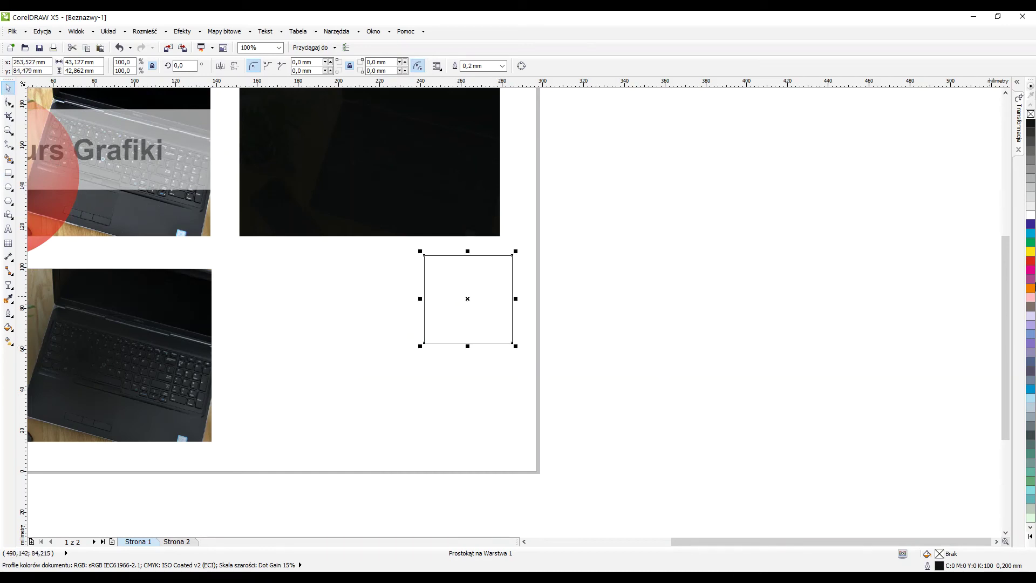
left_click(1031, 242)
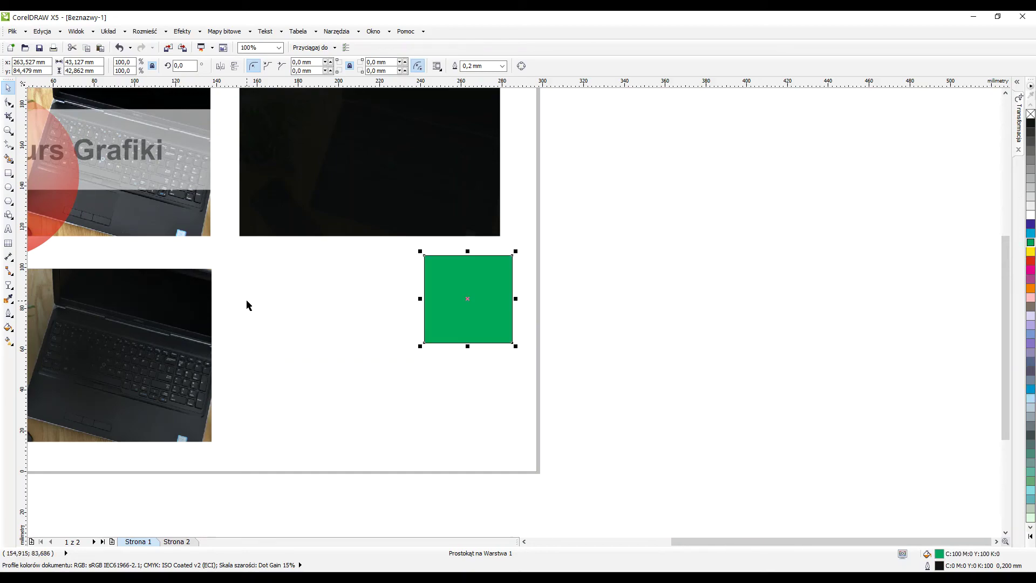
right_click(1031, 113)
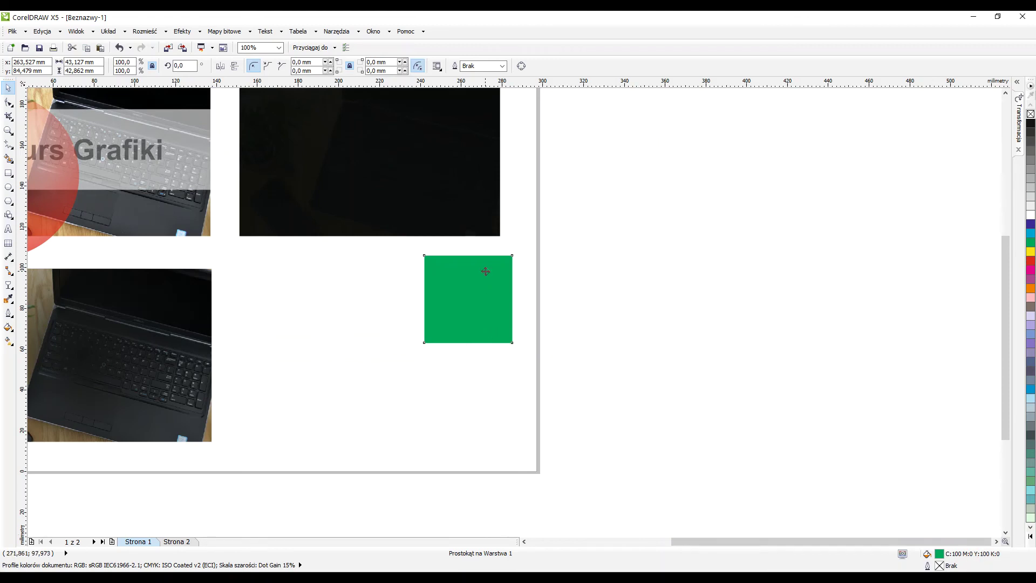
Place two overlapping copies of the green square to its lower left, and fill the rear copy cyan
left_click_drag(485, 271, 294, 369)
left_click(261, 355)
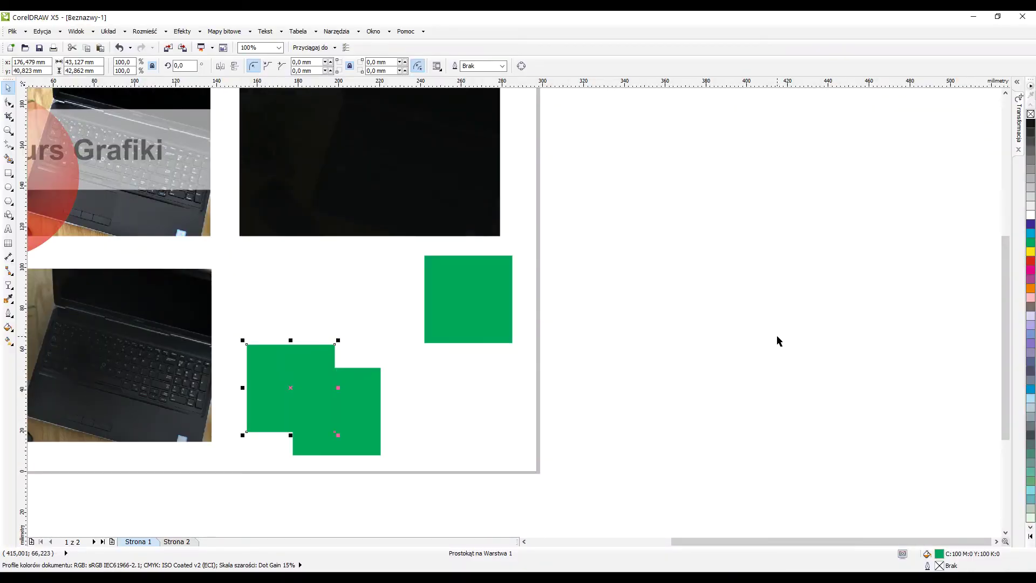
left_click(1033, 234)
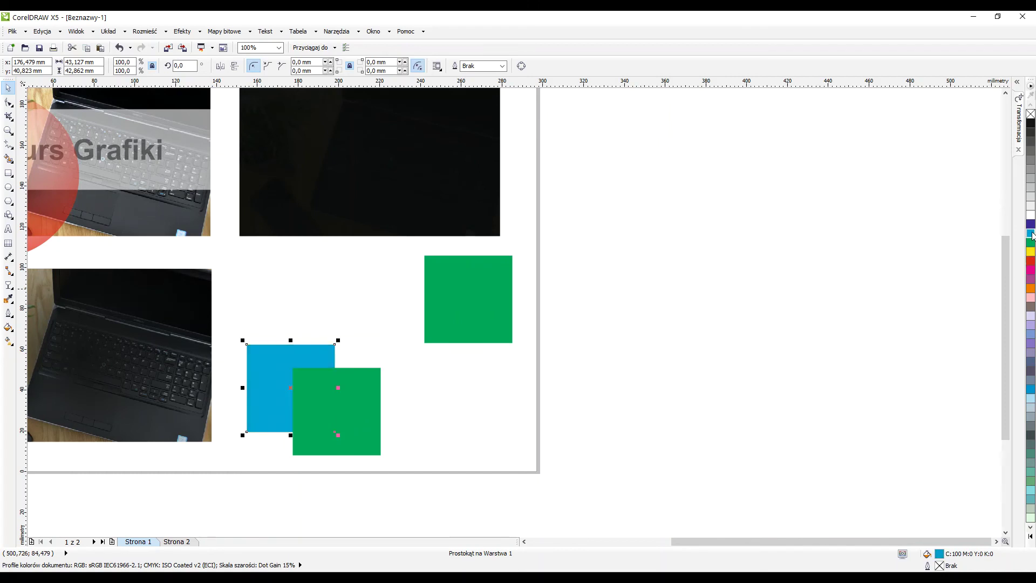
Align the front green copy exactly on top of the cyan square and fill it yellow
left_click(319, 373)
left_click_drag(293, 368, 249, 346)
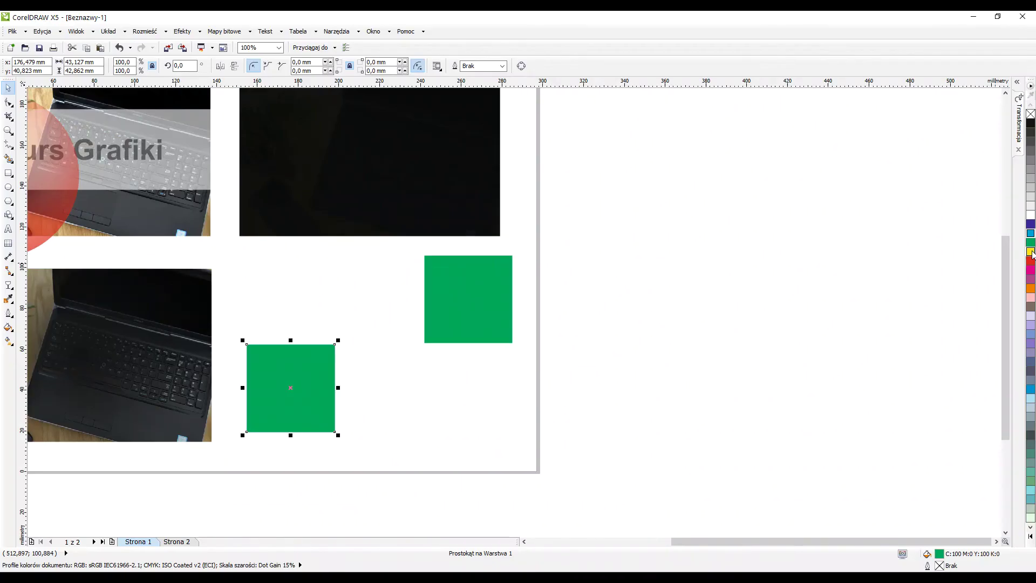
left_click(1031, 252)
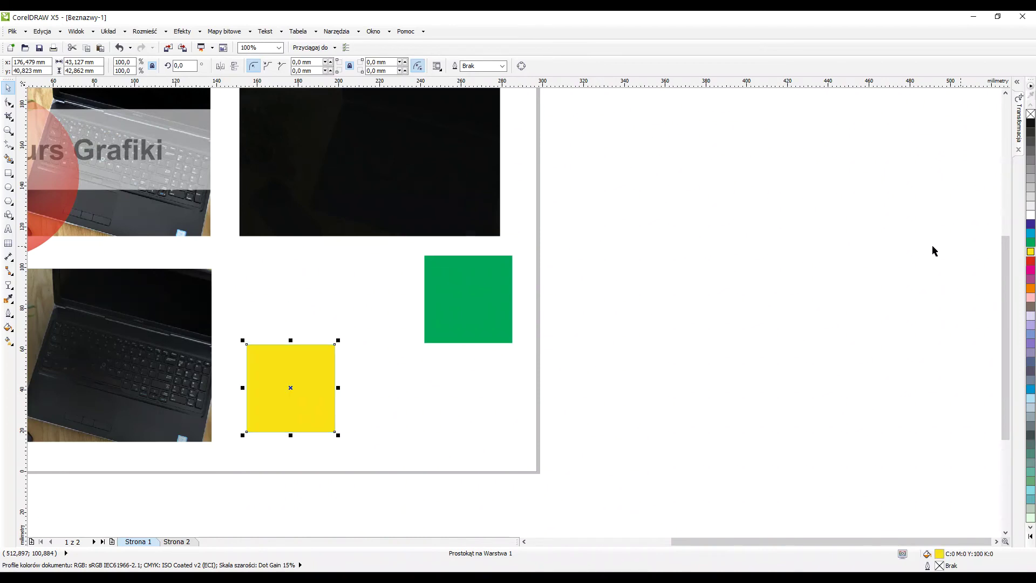
Apply a Standardowa transparency of 50 to the yellow square lying on the cyan one
left_click(8, 285)
left_click(64, 72)
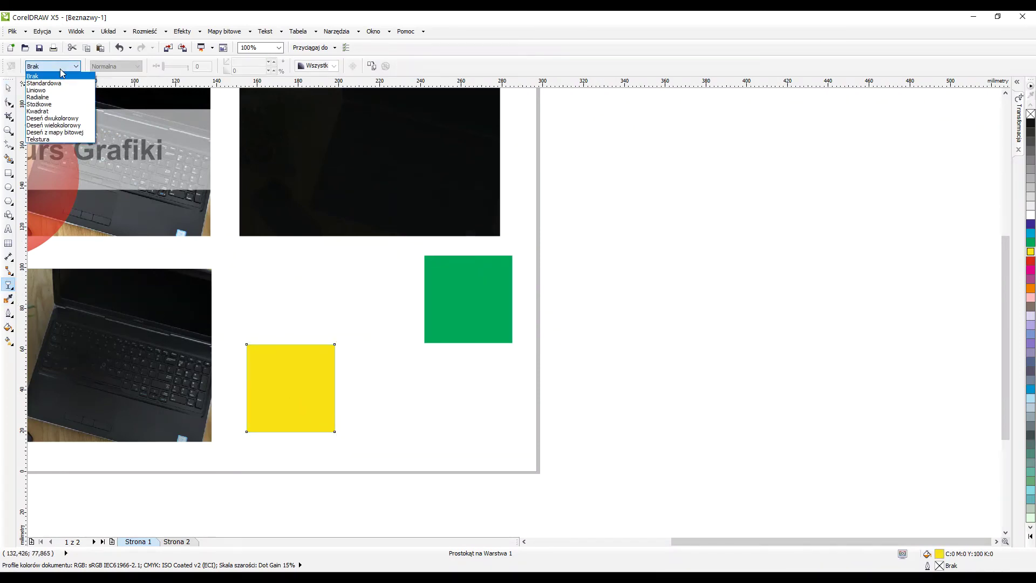
left_click(61, 84)
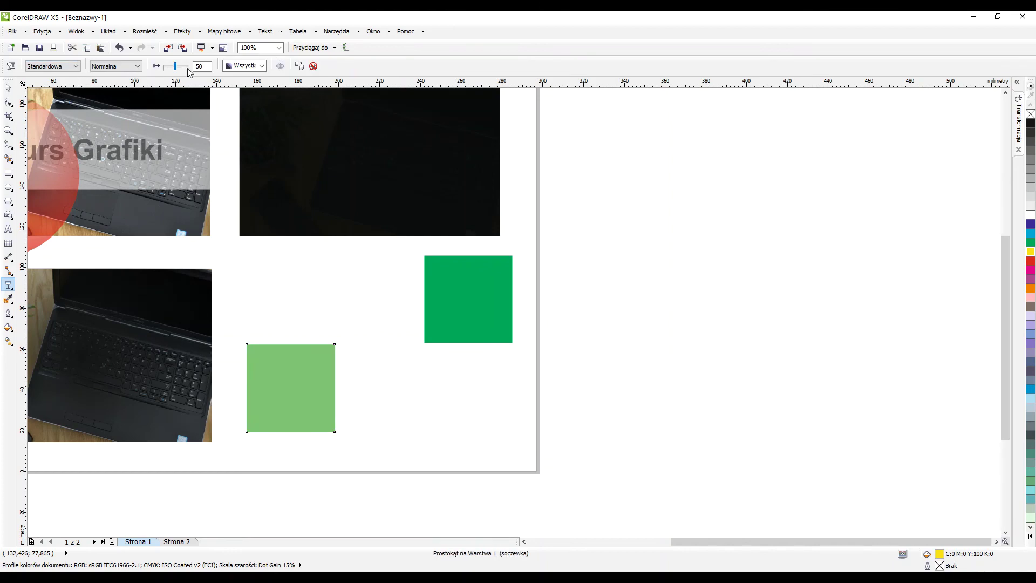
Move the stacked yellow and cyan squares together beside the green square at the same height, and clear the selection
left_click(9, 87)
left_click_drag(358, 295, 208, 486)
left_click_drag(279, 398, 436, 283)
left_click(474, 379)
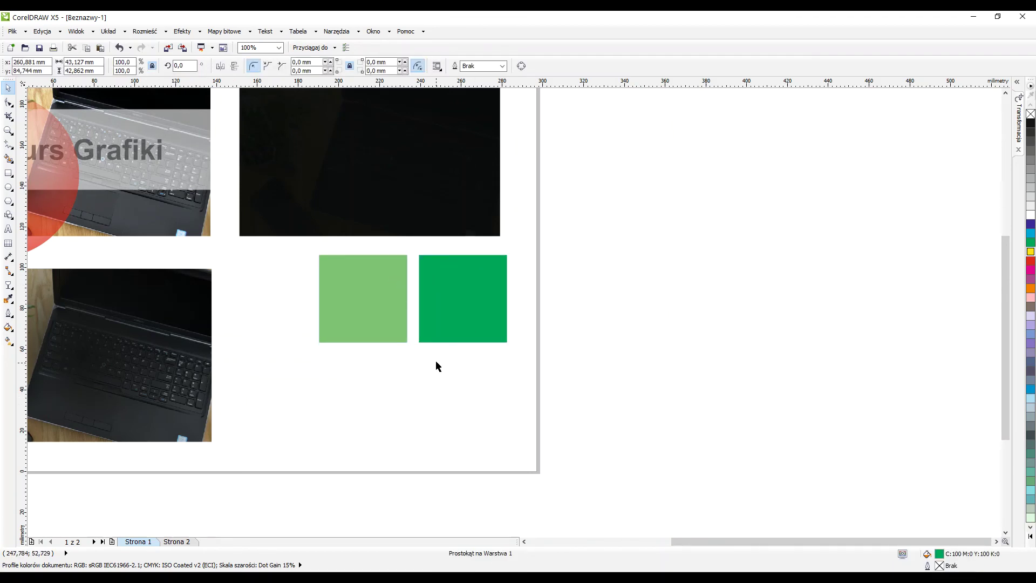
Duplicate the stacked yellow and cyan squares and place the copied pair below the original stack
left_click(436, 361)
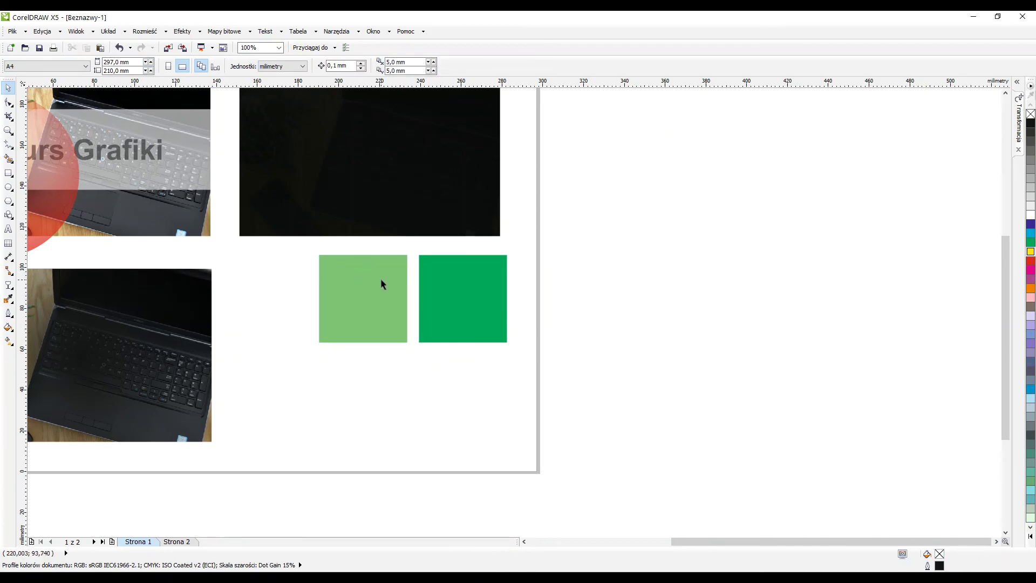
left_click(381, 279)
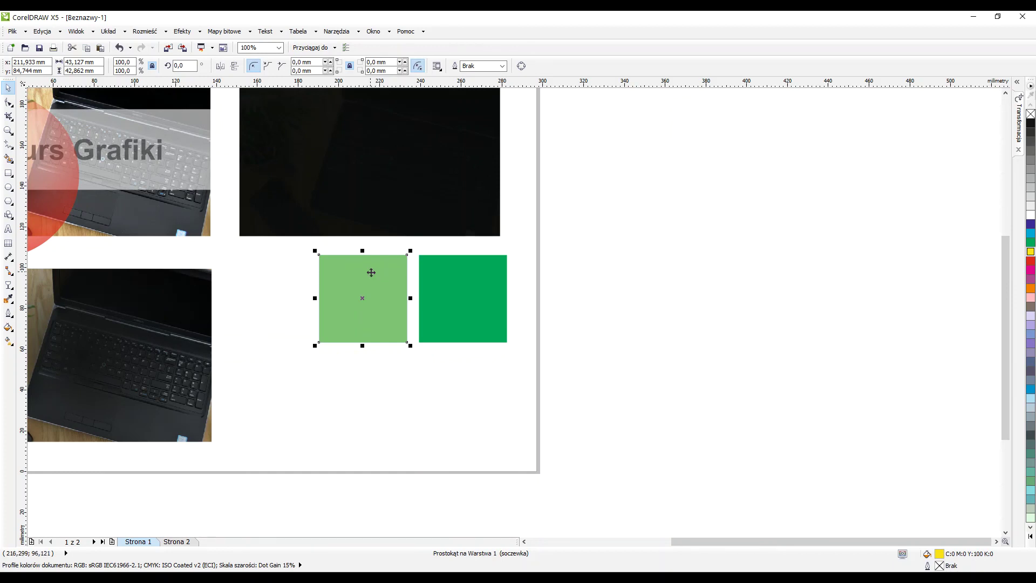
left_click_drag(367, 278, 319, 258)
right_click(366, 271)
left_click(338, 266)
left_click_drag(304, 248, 441, 367)
left_click(441, 367)
key("ctrl+v")
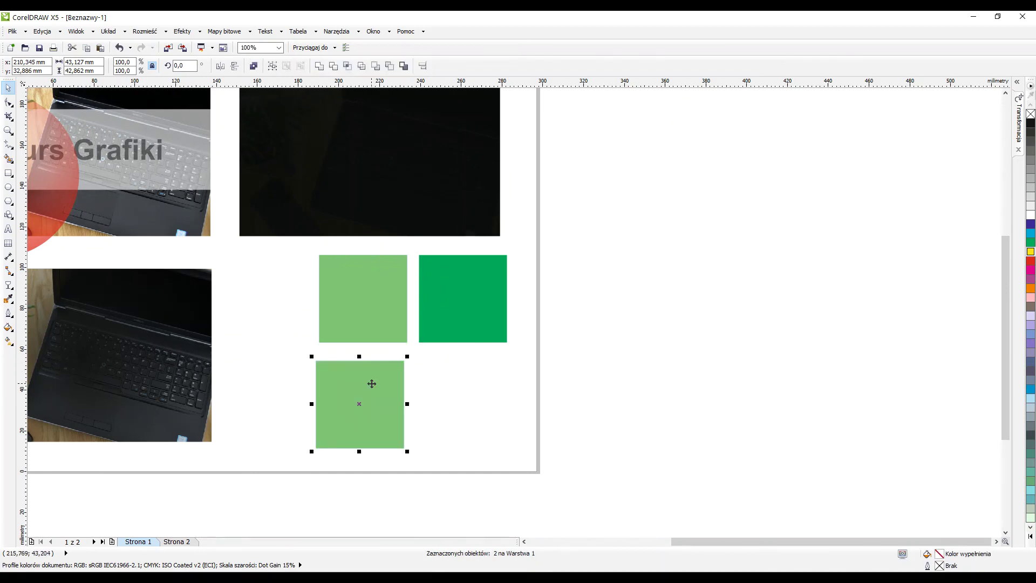
Remove the transparency from the yellow square in the lower stack and move it behind the cyan square
left_click(384, 370)
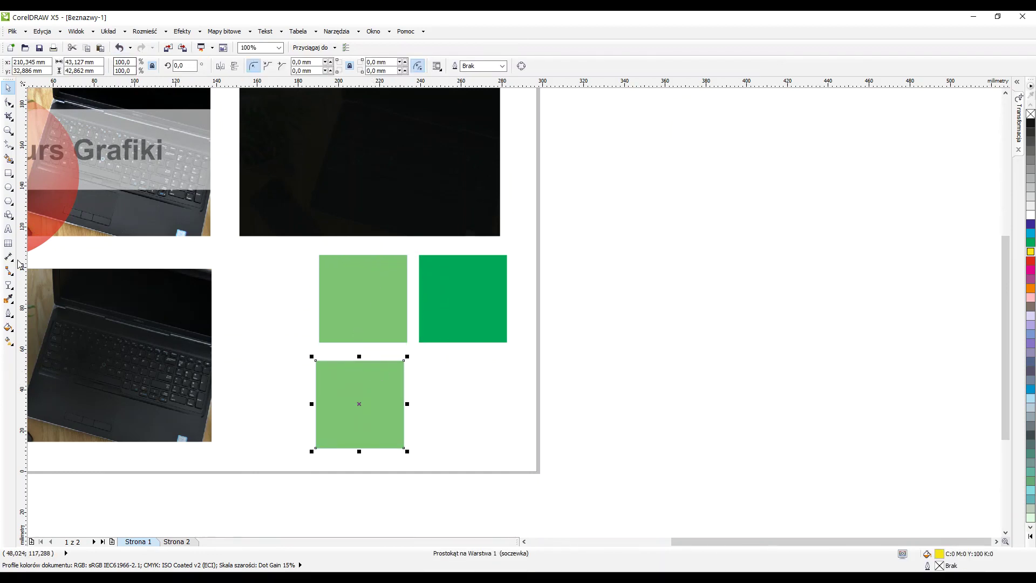
left_click(9, 284)
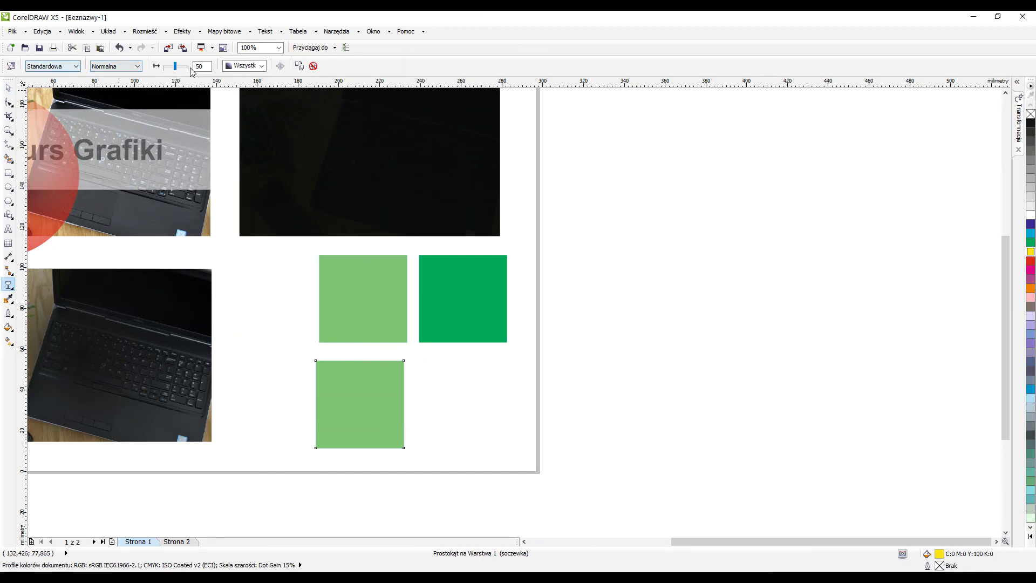
left_click(313, 65)
right_click(352, 399)
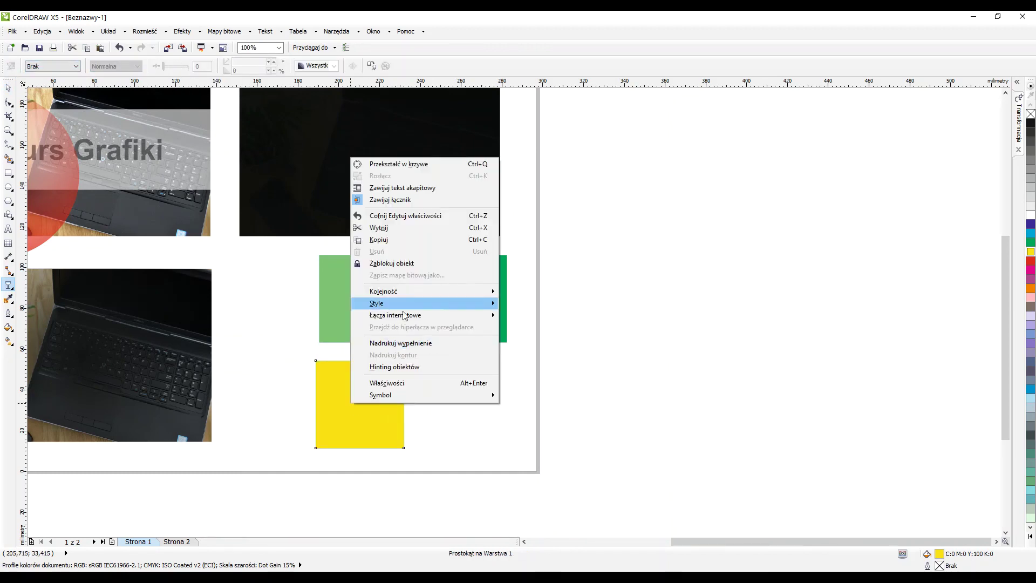
mouse_move(407, 292)
left_click(587, 193)
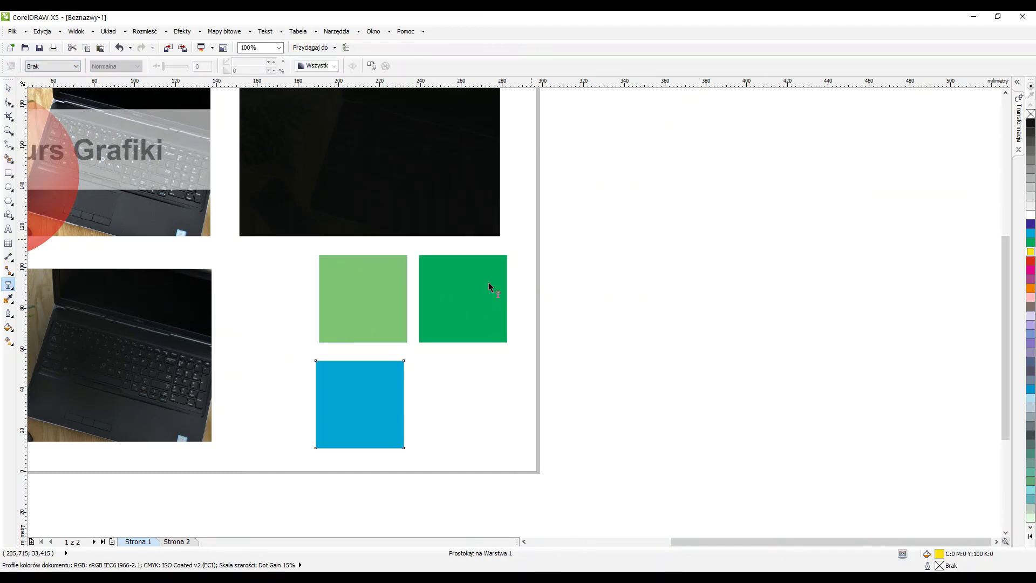
Apply a Standardowa transparency of 50 to the cyan square in the lower stack
left_click(356, 386)
left_click(49, 65)
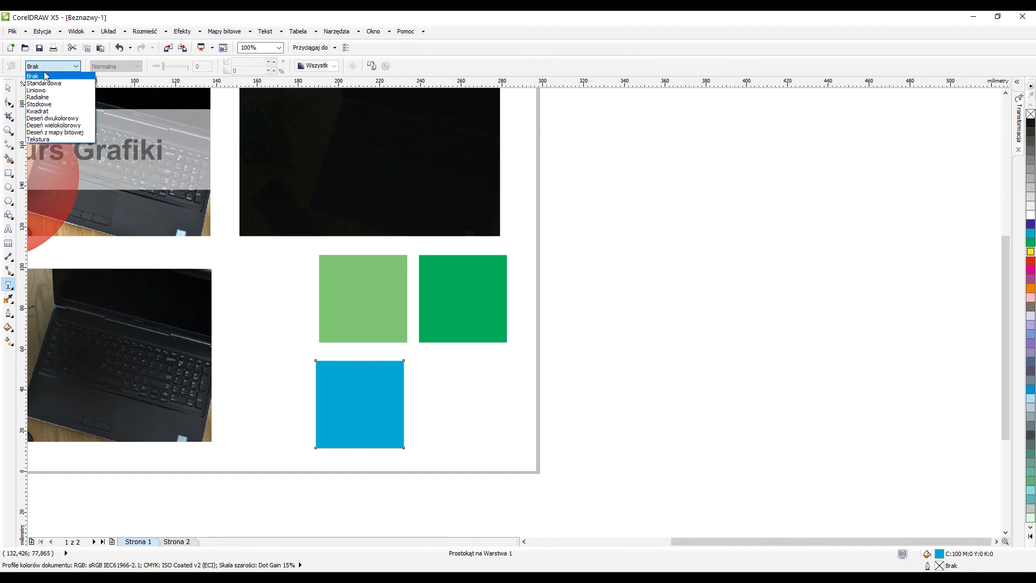
left_click(48, 85)
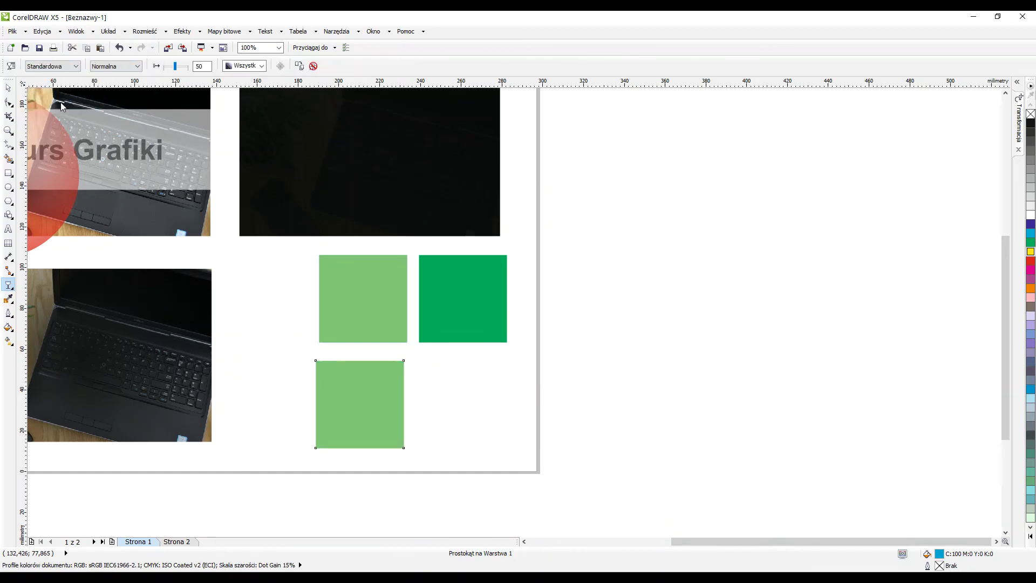
Move the lower stacked pair flush against the bottom edge of the upper stack, aligned with its sides, and clear the selection
left_click(8, 88)
left_click_drag(296, 361, 292, 350)
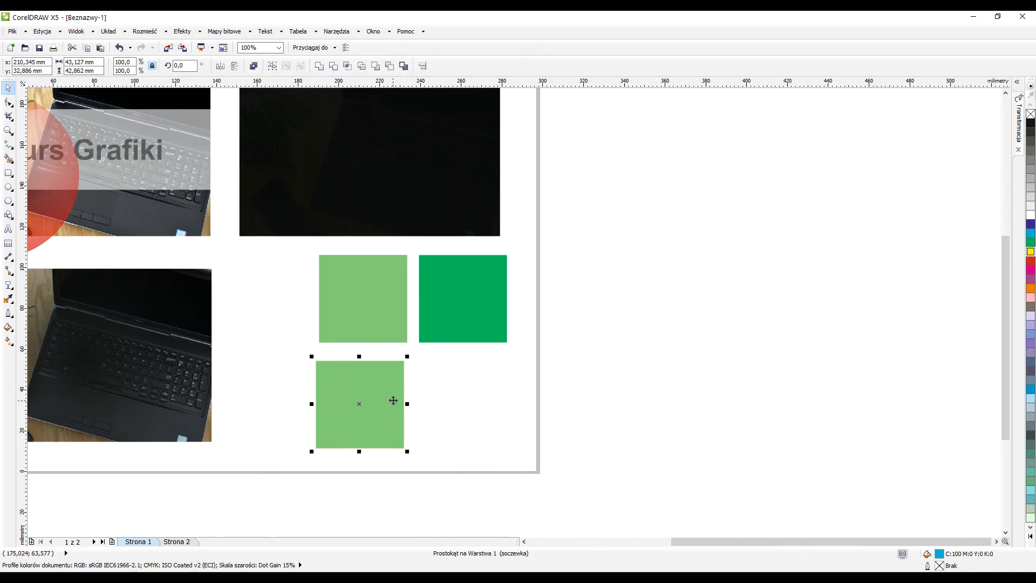
left_click_drag(393, 397, 384, 373)
key("ctrl+z")
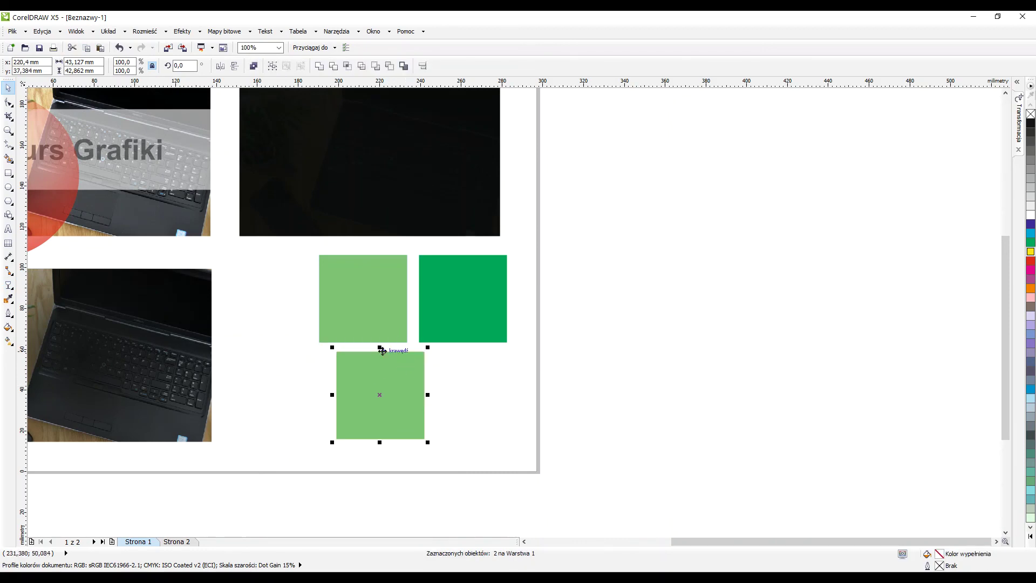
scroll(345, 341, "up", 1)
left_click_drag(322, 359, 291, 342)
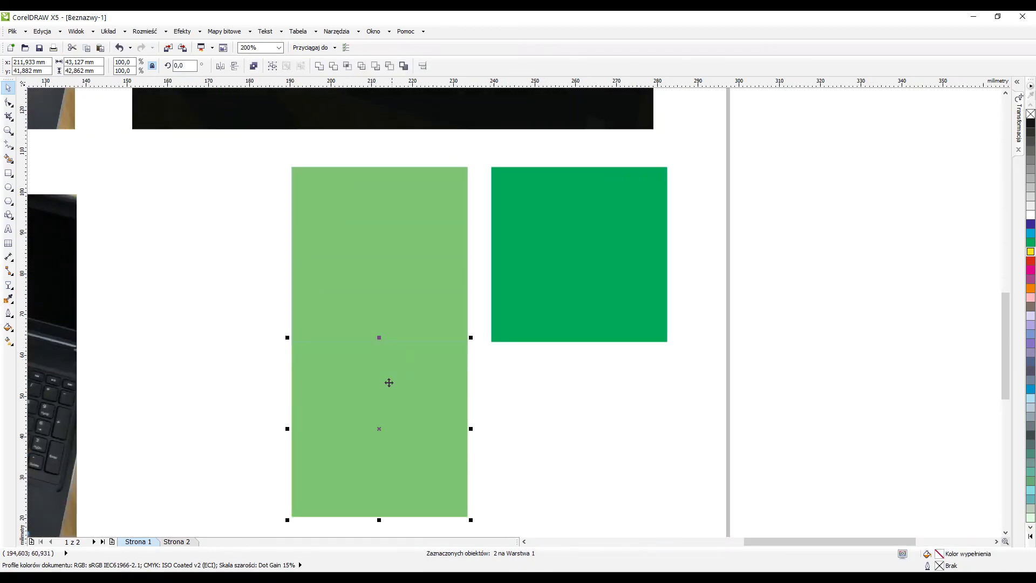
left_click(569, 394)
scroll(475, 364, "down", 1)
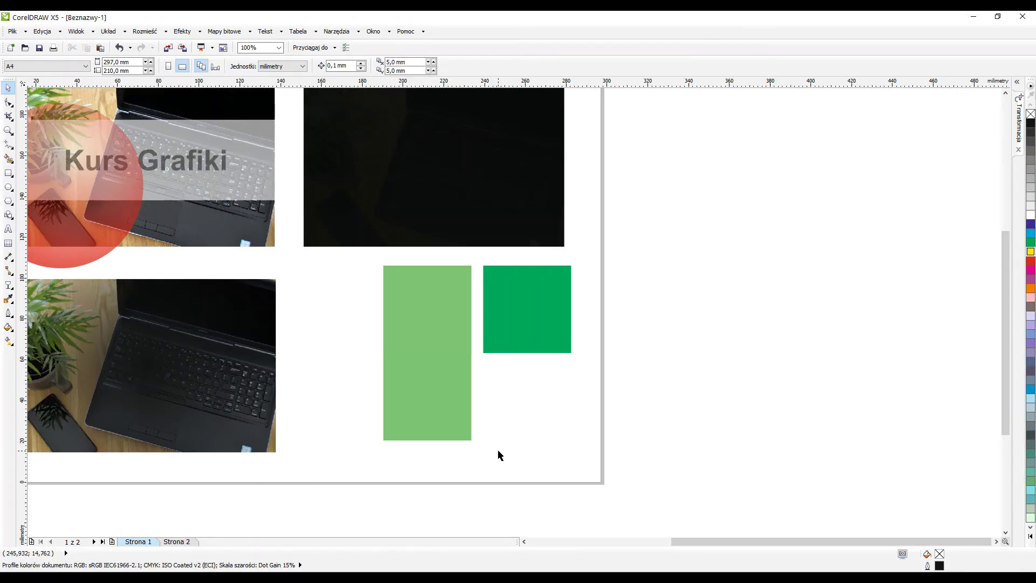
Select both squares of the lower stack, make the rear yellow one transparent as well, and clear the selection
left_click_drag(497, 446, 345, 340)
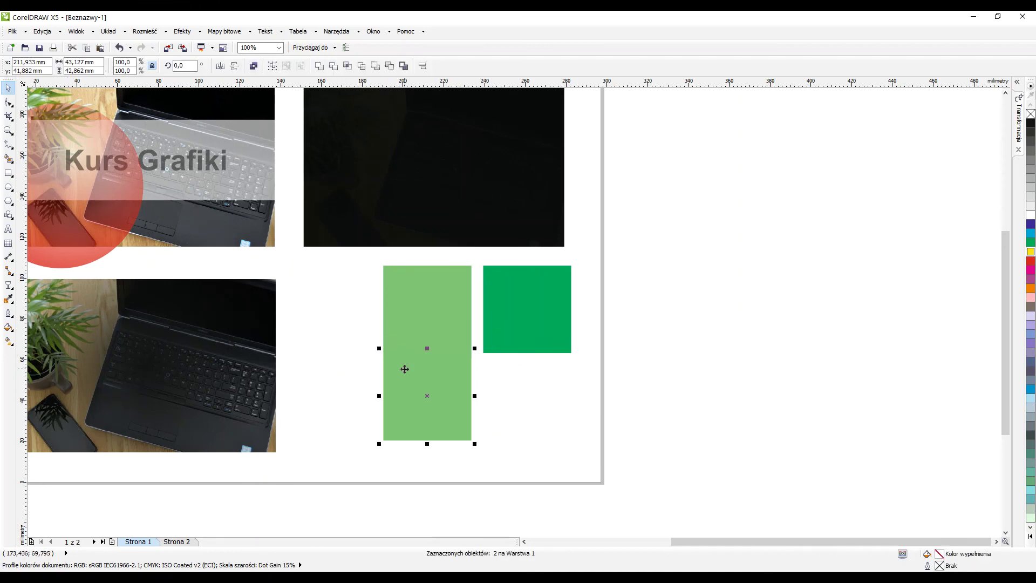
left_click_drag(405, 369, 384, 355)
key("Escape")
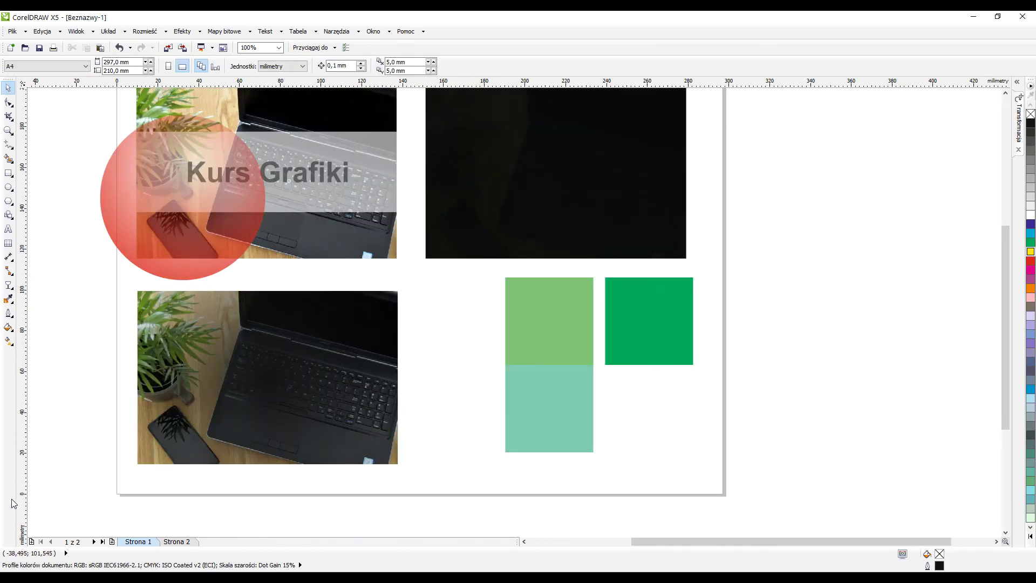
Delete the transparent red circle and all the coloured squares, leaving the photos and the "Kurs Grafiki" caption
left_click(188, 274)
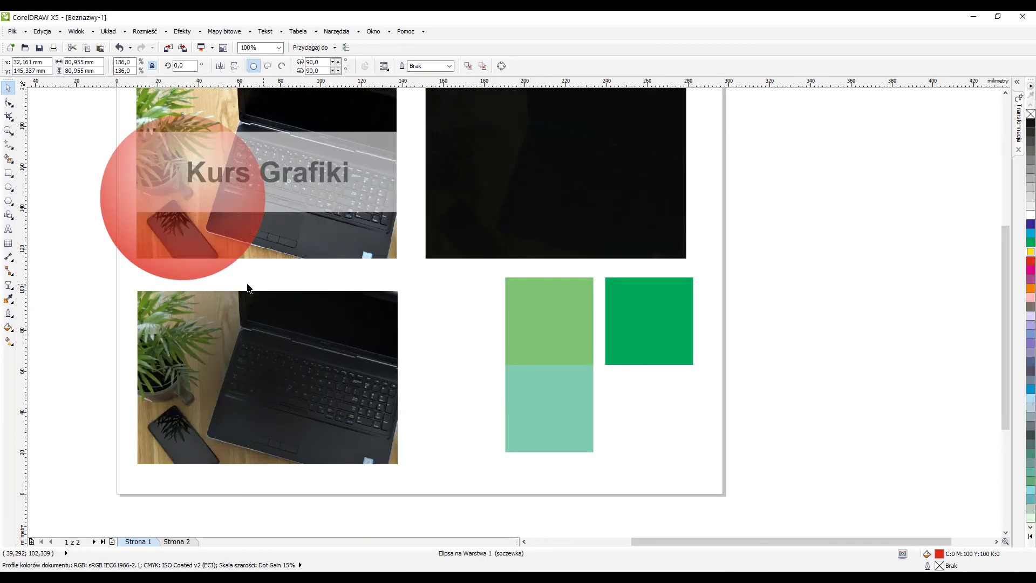
key("Delete")
left_click_drag(787, 479, 466, 249)
key("Delete")
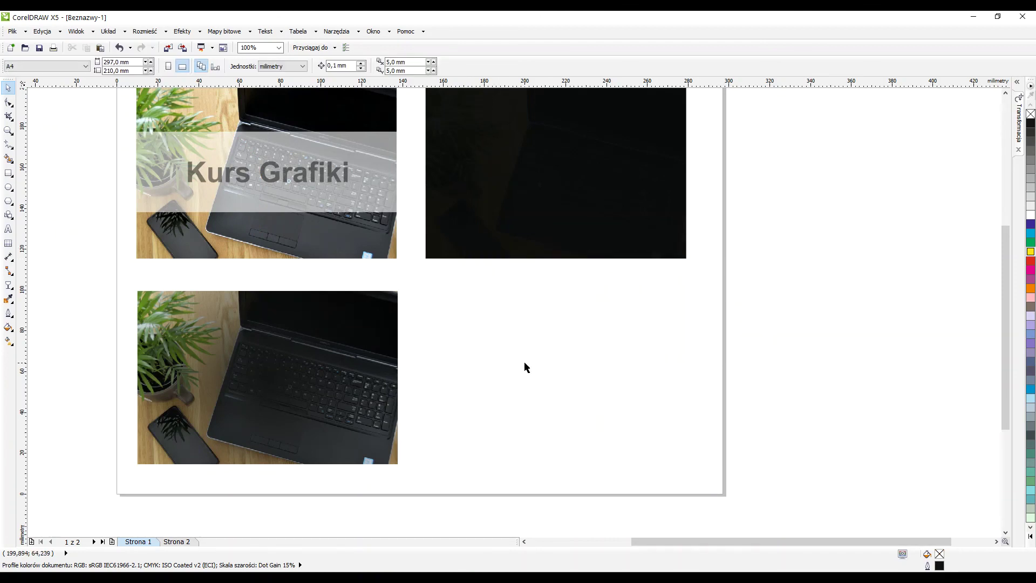